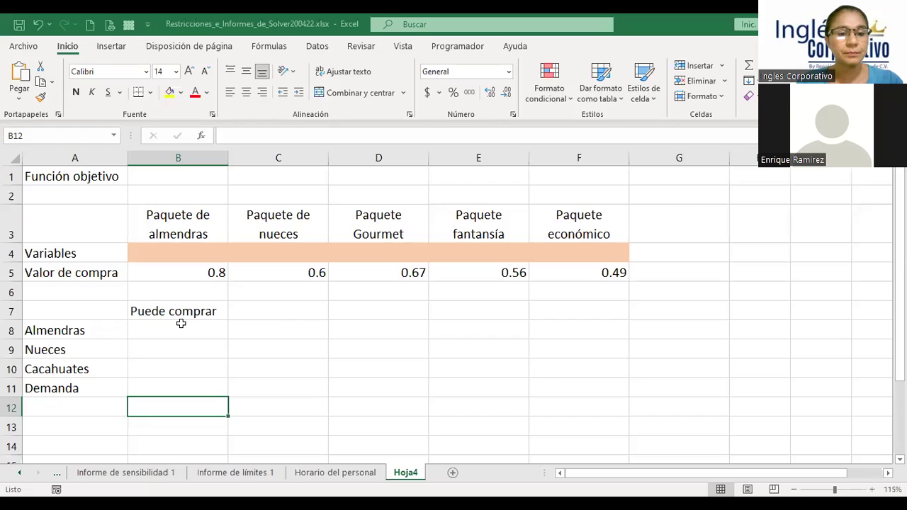
Look over the five package headers in row 3, from Paquete de almendras to Paquete económico
left_click(182, 326)
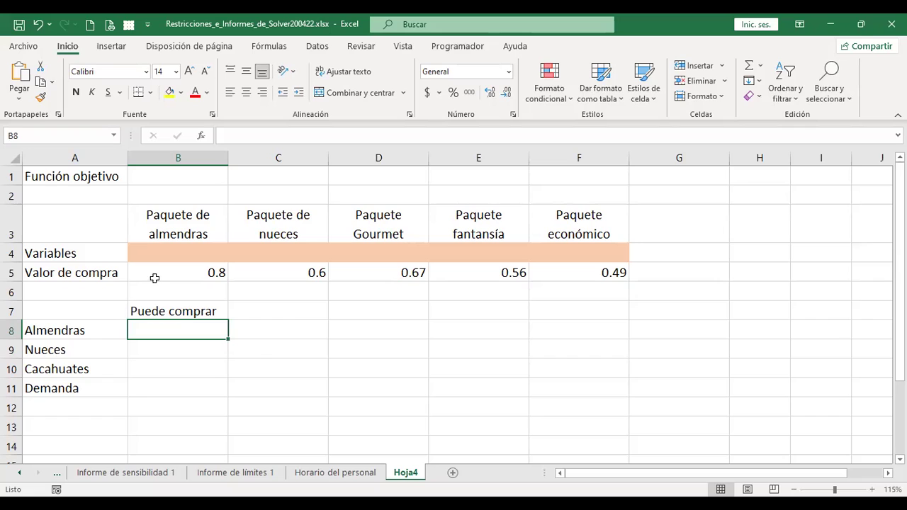
mouse_move(200, 226)
left_mouse_down()
mouse_move(300, 214)
mouse_move(618, 216)
left_mouse_up()
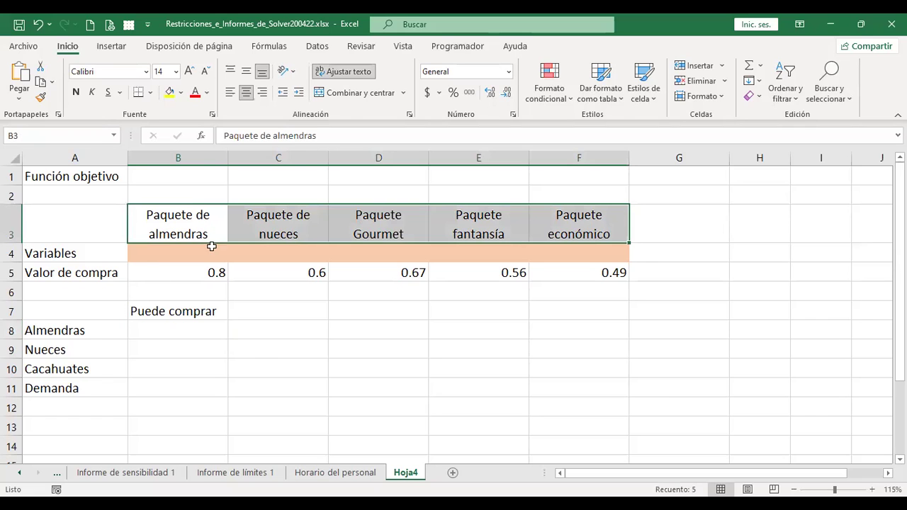
mouse_move(190, 223)
left_mouse_down()
mouse_move(311, 221)
mouse_move(197, 223)
left_mouse_up()
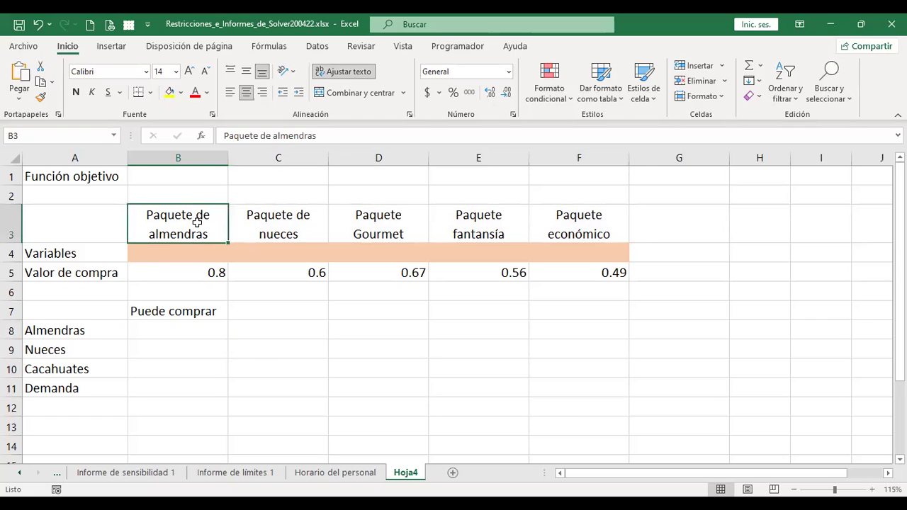
left_click(290, 223)
left_click(391, 223)
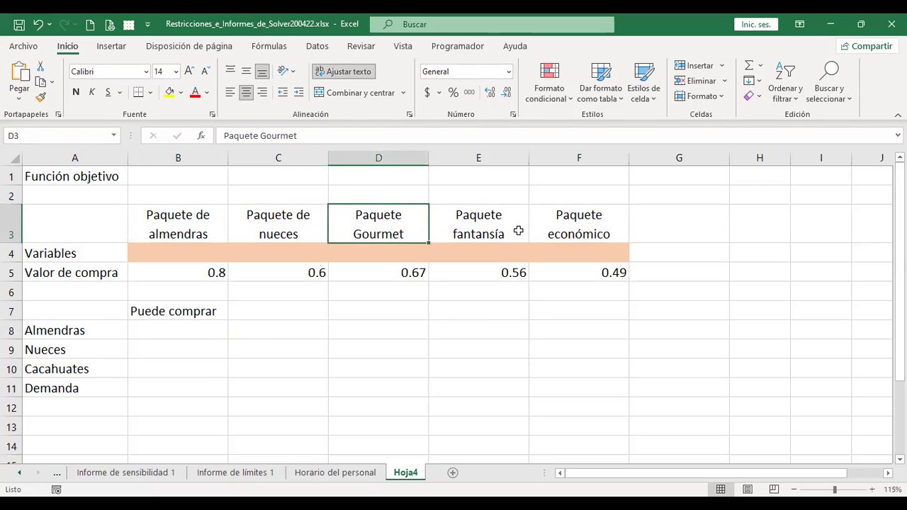
left_click(485, 226)
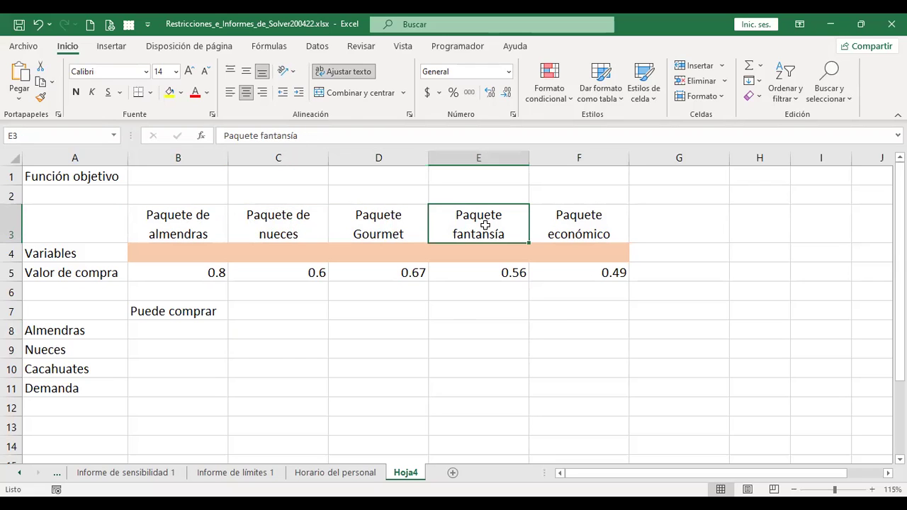
left_click(568, 216)
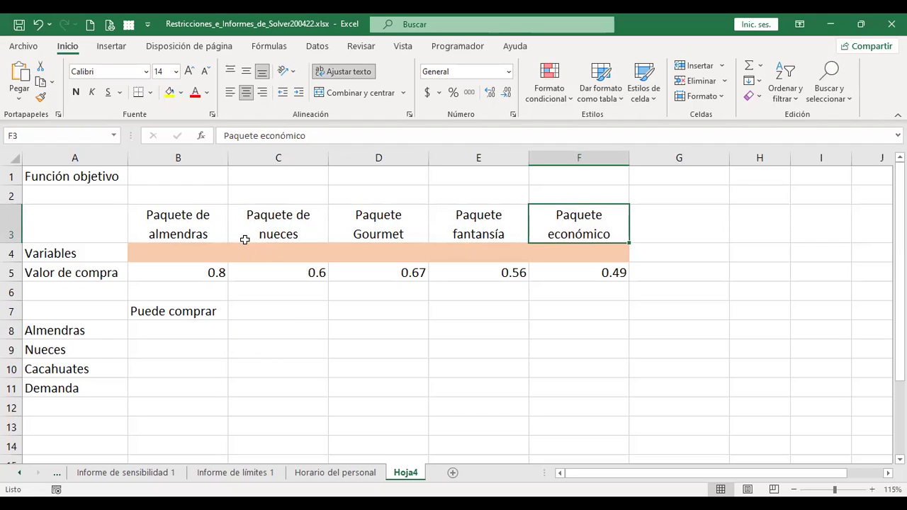
left_click(206, 234)
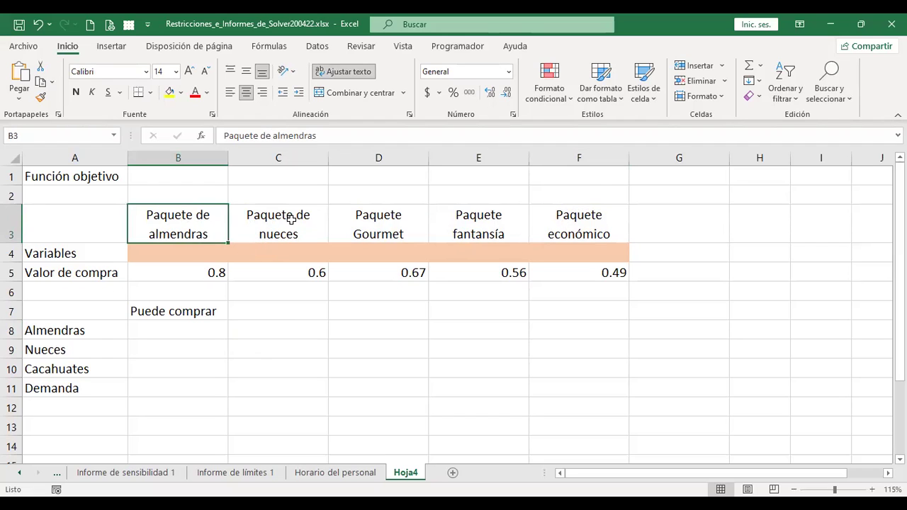
left_click(291, 220)
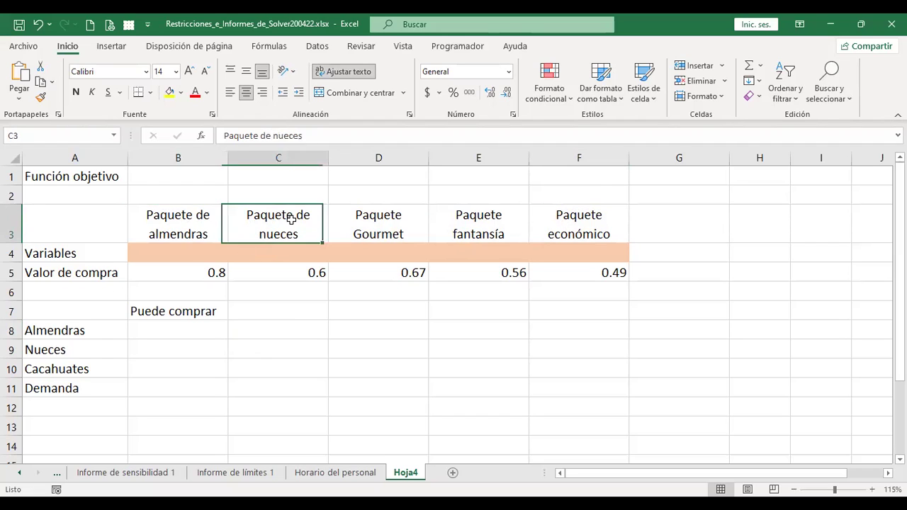
left_click(389, 225)
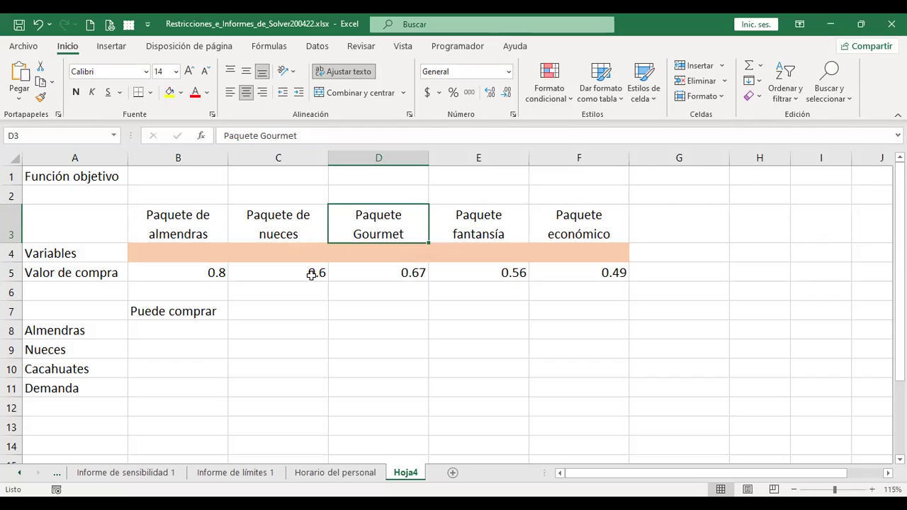
Review the package prices 0.8, 0.6, 0.67 and 0.56 under each header
left_click(199, 275)
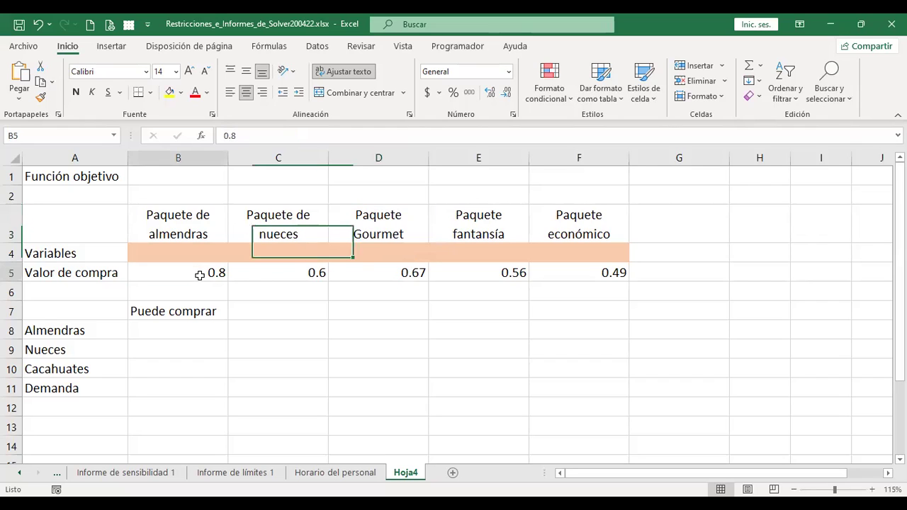
left_click(301, 272)
left_click(420, 273)
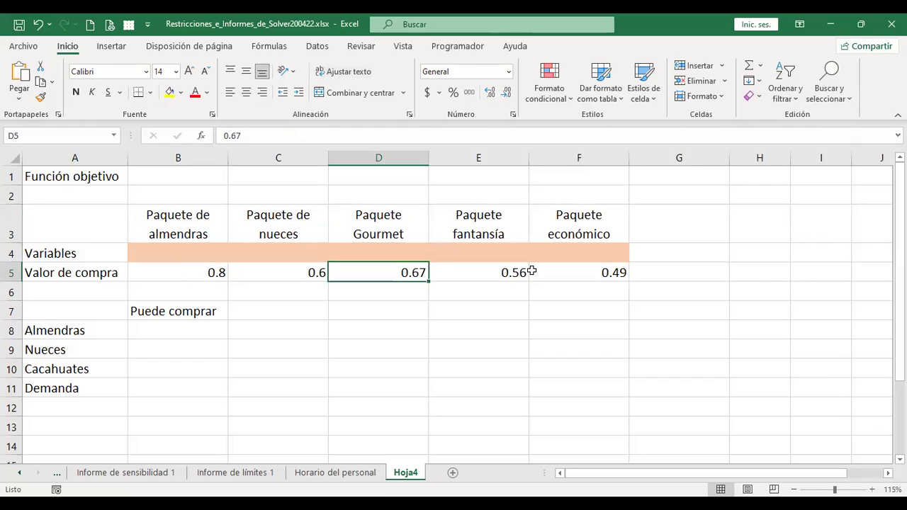
left_click(529, 270)
left_click(211, 270)
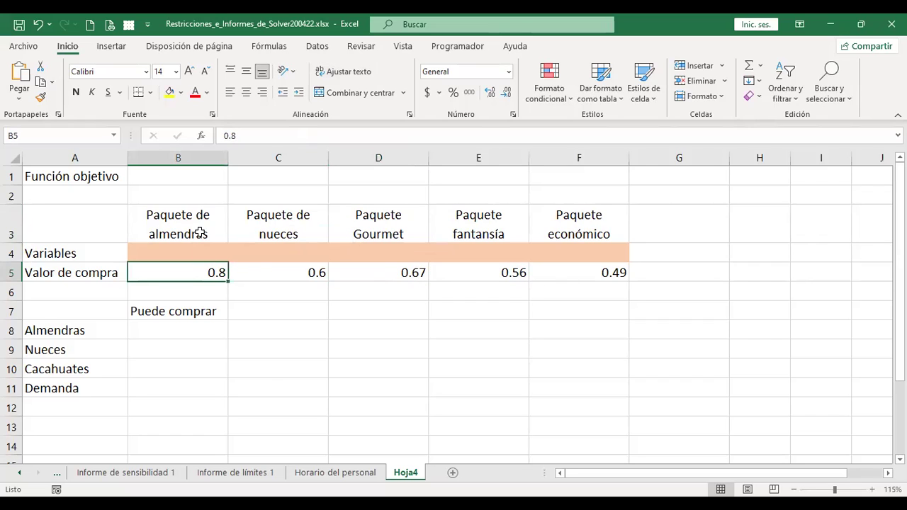
left_click(287, 274)
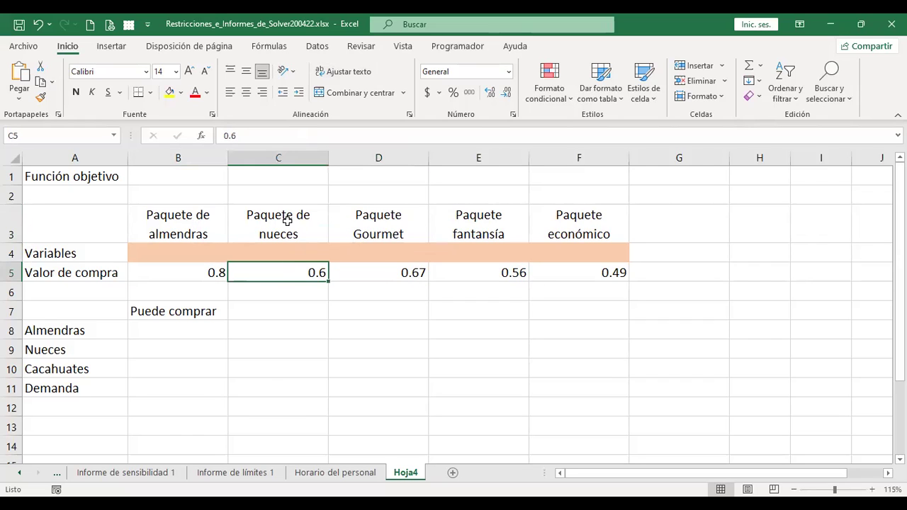
left_click(382, 273)
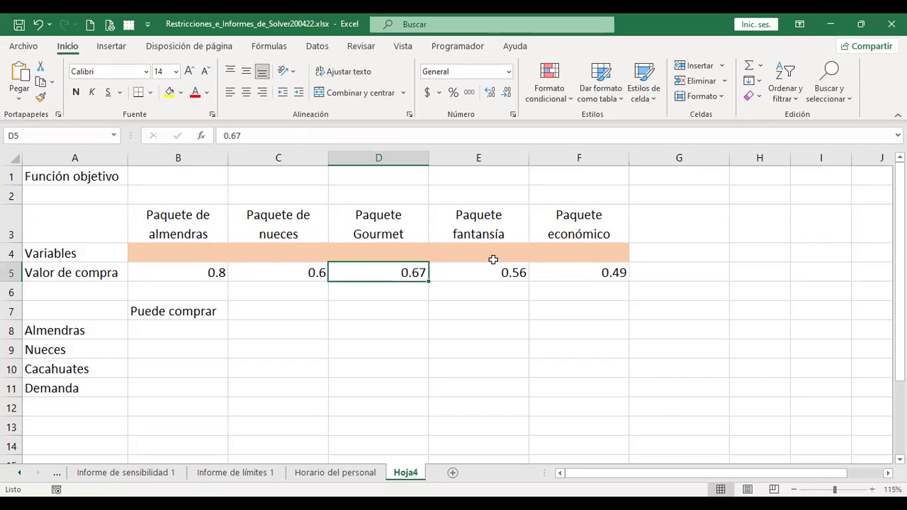
left_click_drag(458, 272, 610, 275)
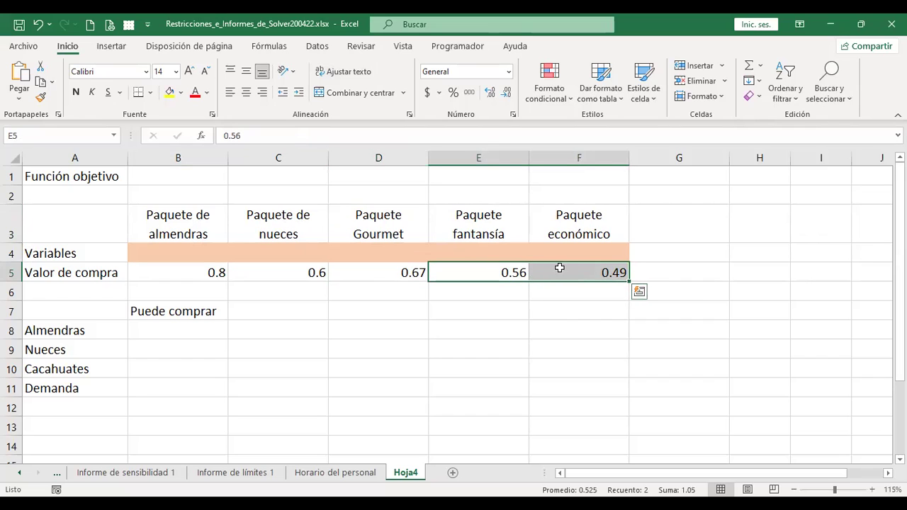
left_click(508, 234)
left_click(595, 217)
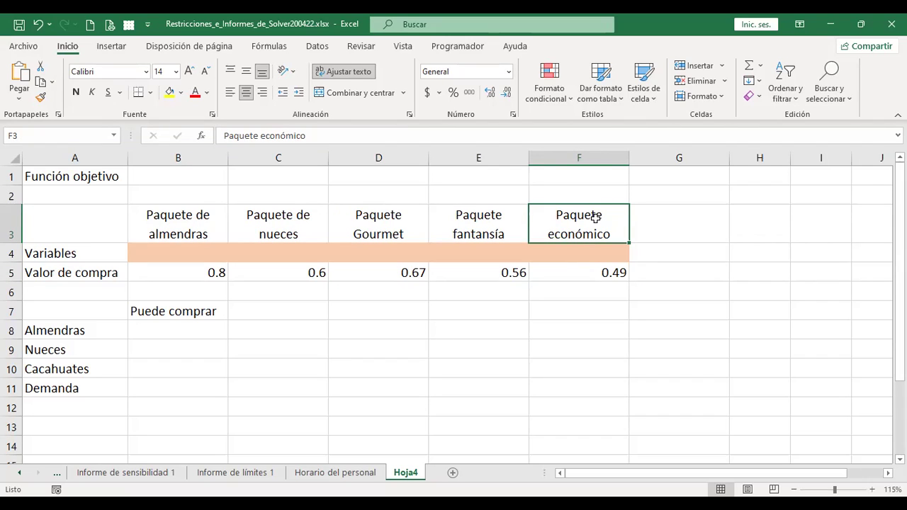
left_click(203, 311)
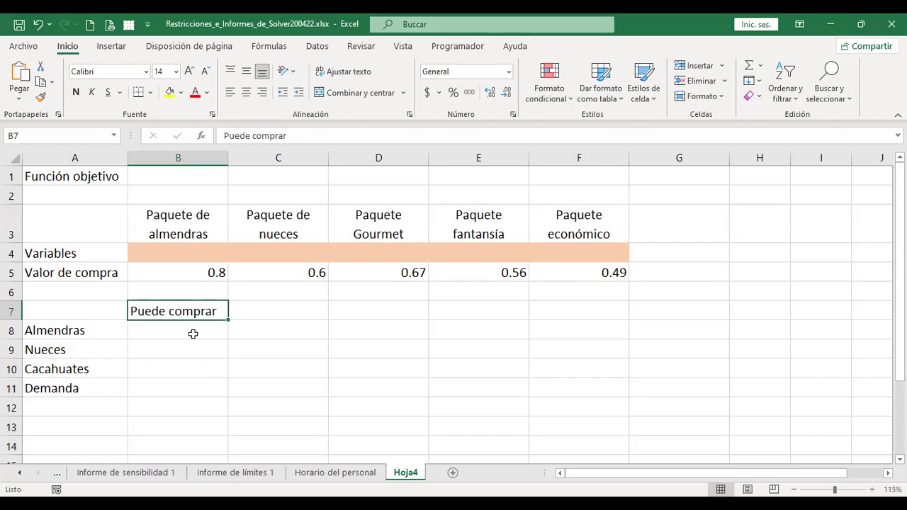
Enter 3000 in B8 for Almendras and 2000 in B9 for Nueces
left_click(184, 334)
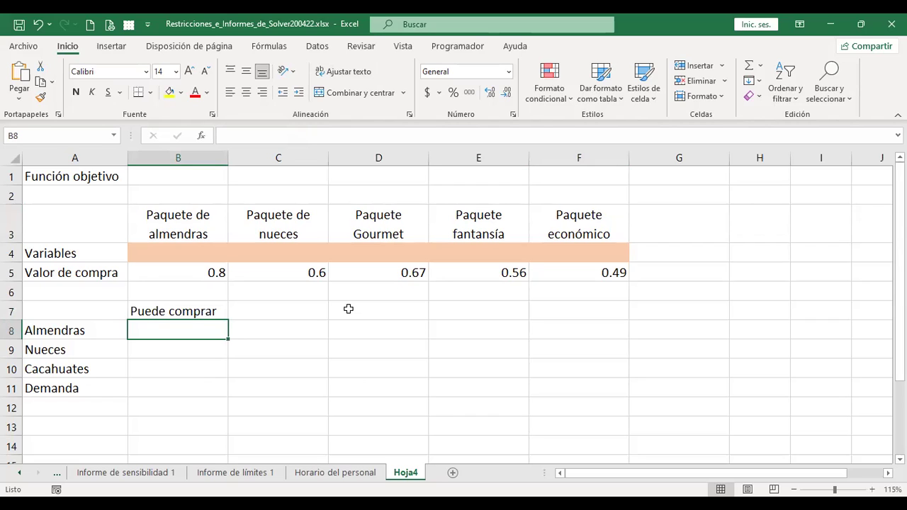
type("3000")
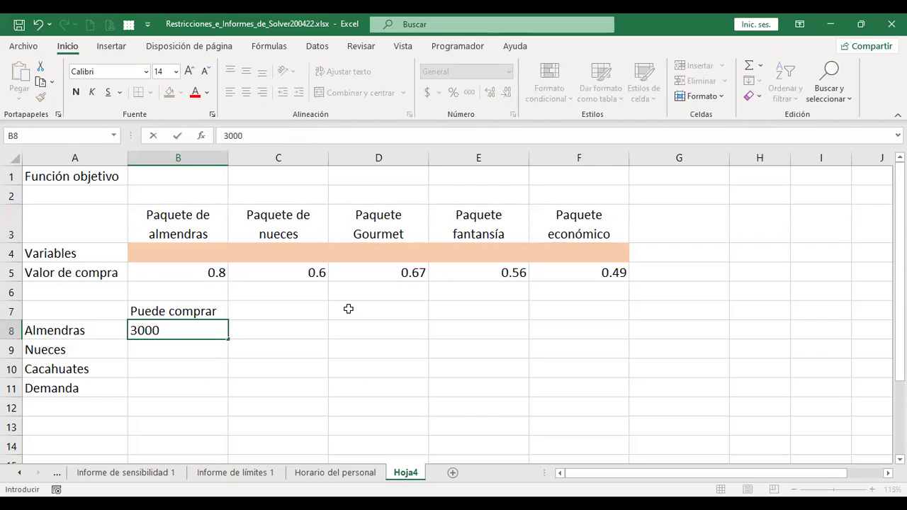
key("Return")
key("Up")
key("Up")
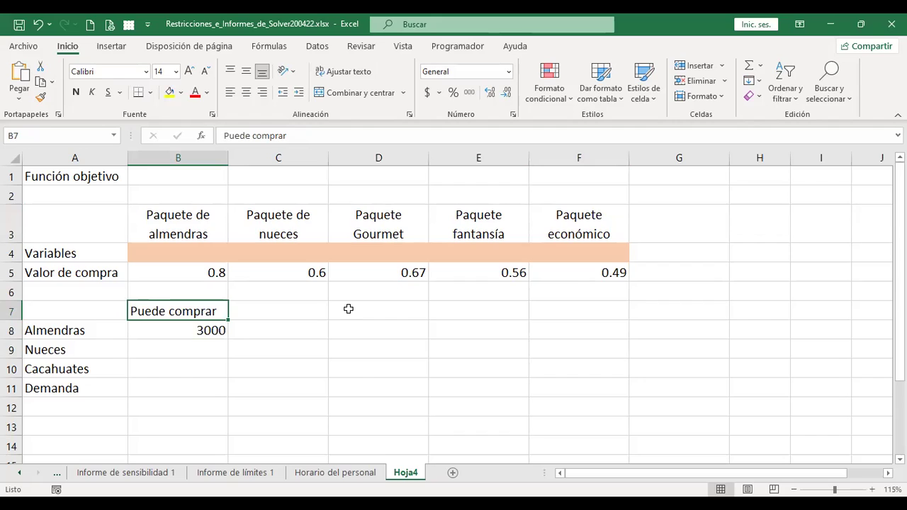
key("Down")
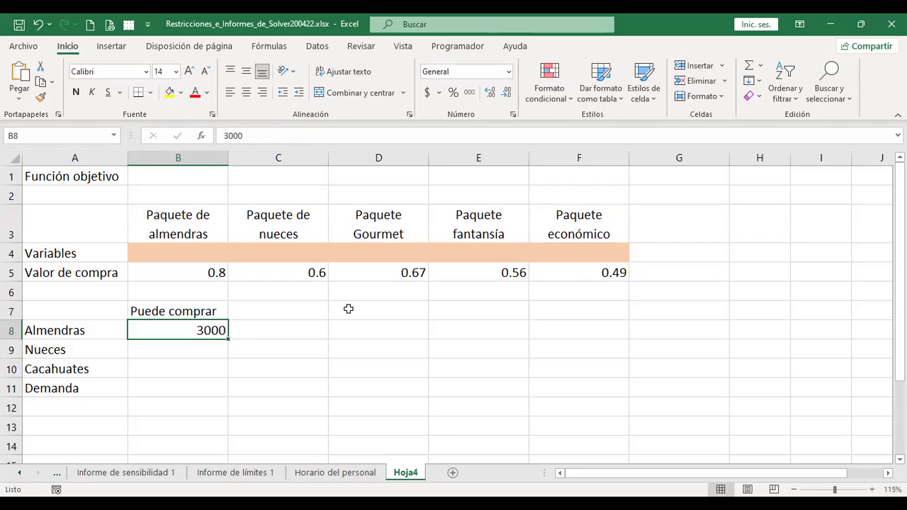
key("Down")
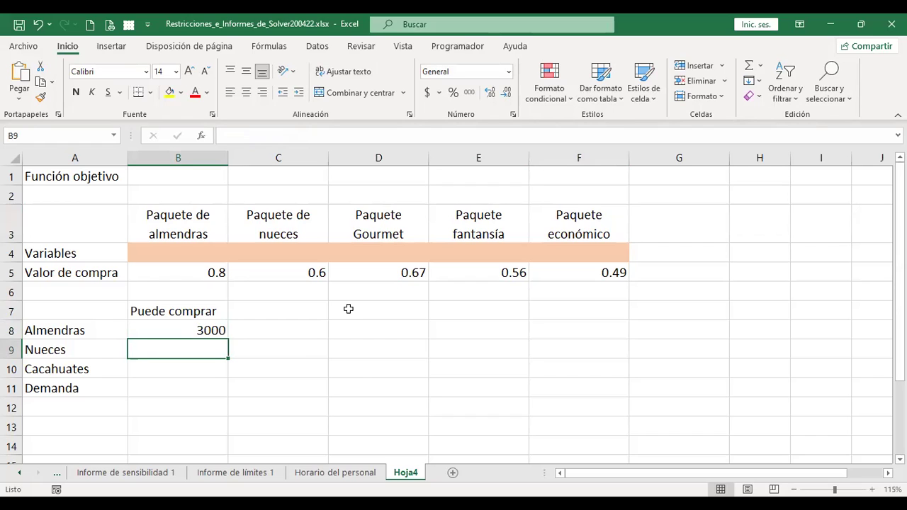
type("2000")
key("Tab")
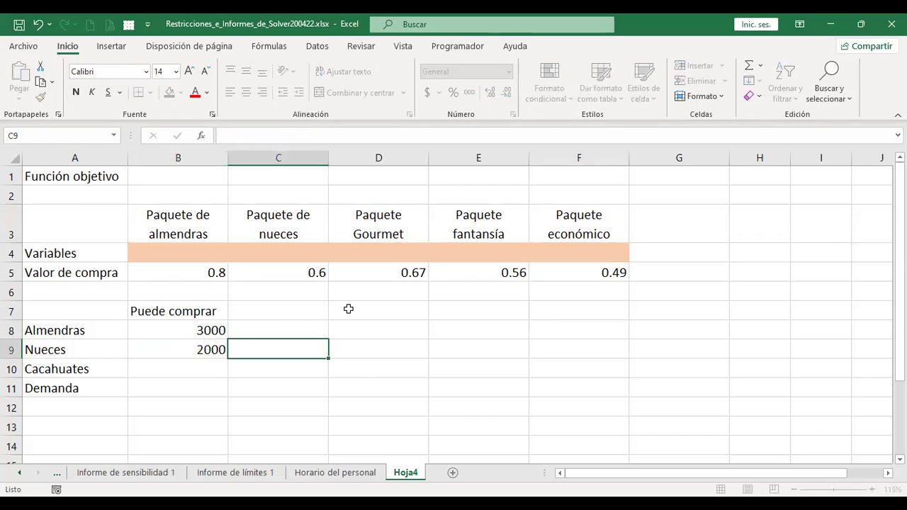
Check that B9 still holds 2000 and leave it unchanged
key("Left")
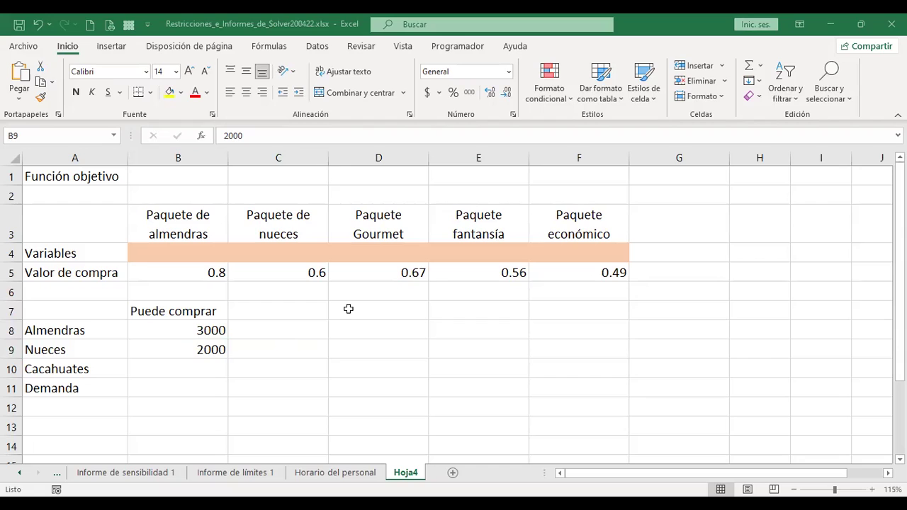
key("F2")
key("Escape")
key("Up")
key("Up")
key("Up")
key("Up")
key("Up")
key("Down")
key("Down")
key("Down")
key("Down")
key("Down")
key("Right")
key("Up")
key("Up")
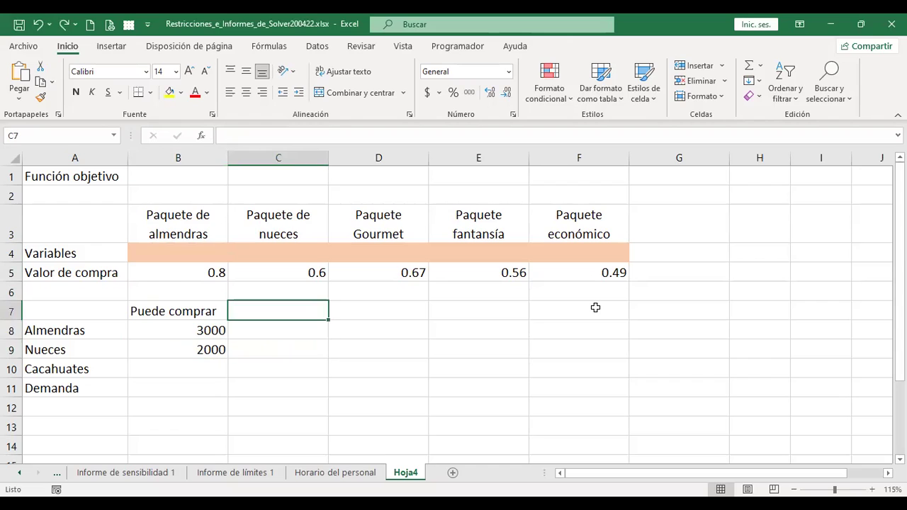
key("Down")
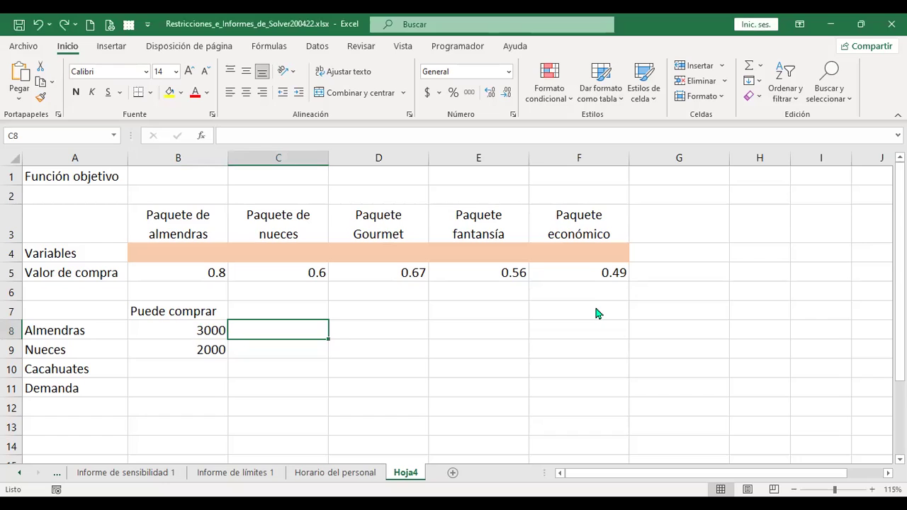
Copy the five package headers into row 7 beside the Puede comprar label
key("Up")
key("Up")
key("Up")
key("Left")
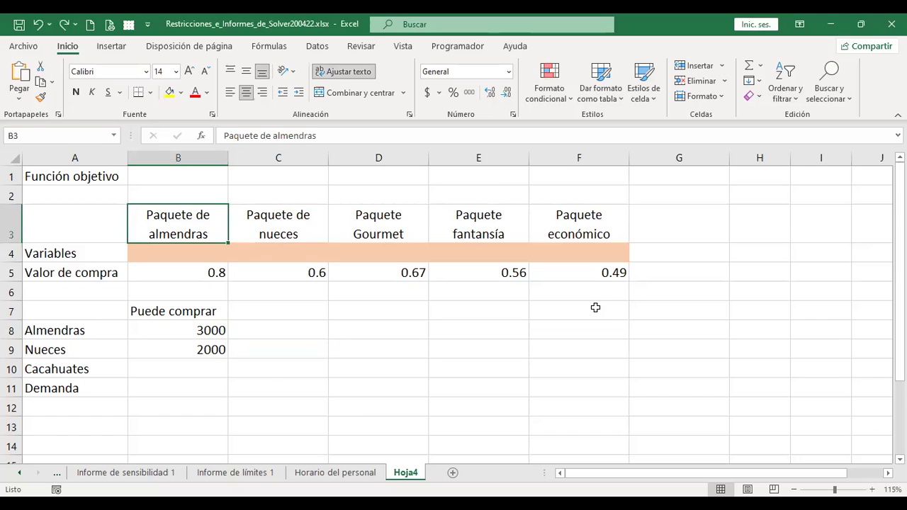
key("shift+Right")
key("shift+Right")
key("shift+Right")
key("shift+Right")
key("ctrl+c")
key("Down")
key("Down")
key("Down")
key("Right")
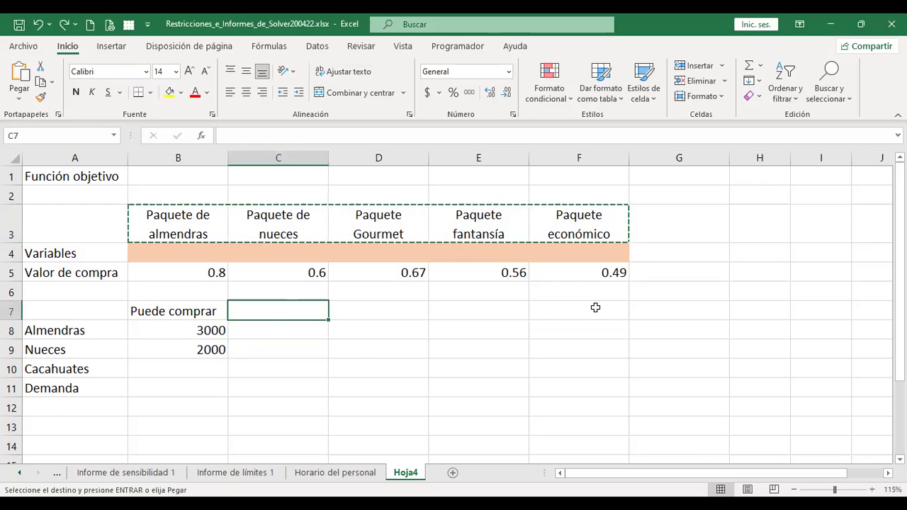
key("ctrl+v")
Centre the Puede comprar label in B7 both vertically and horizontally
key("Left")
key("Right")
key("Left")
key("Right")
key("Left")
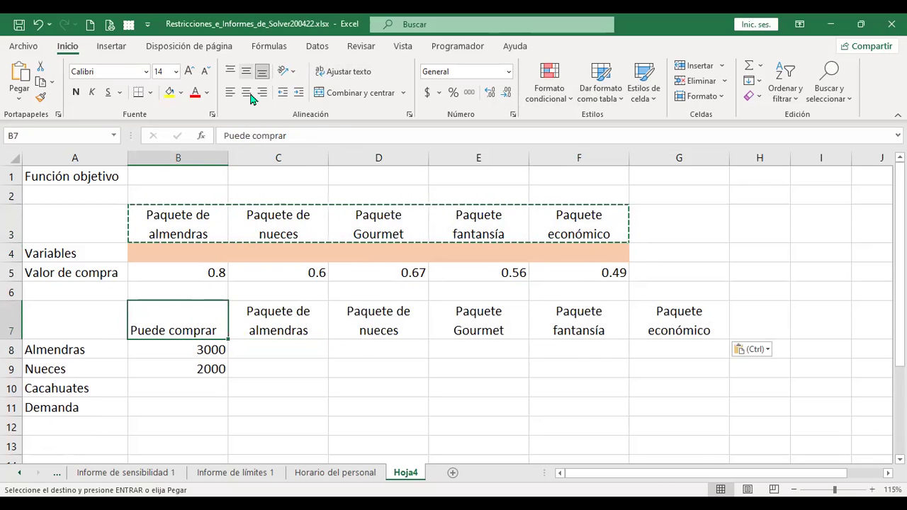
left_click(246, 71)
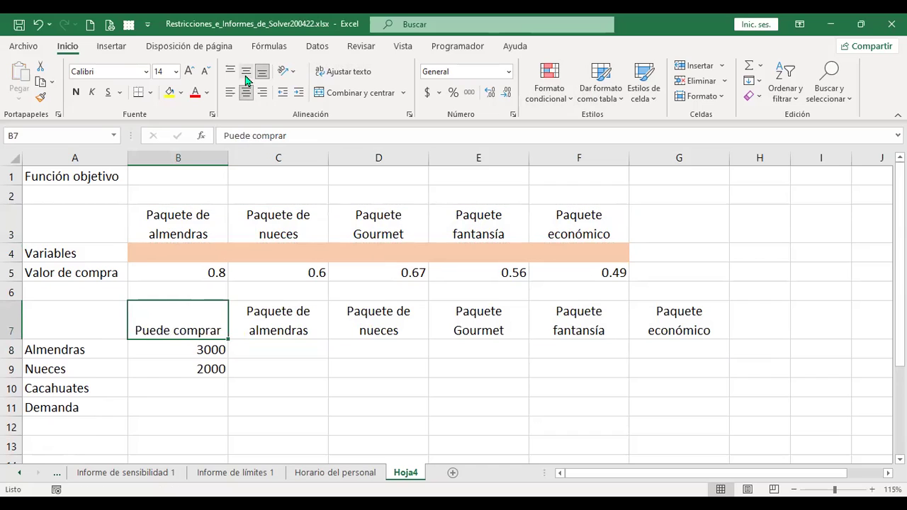
left_click(262, 349)
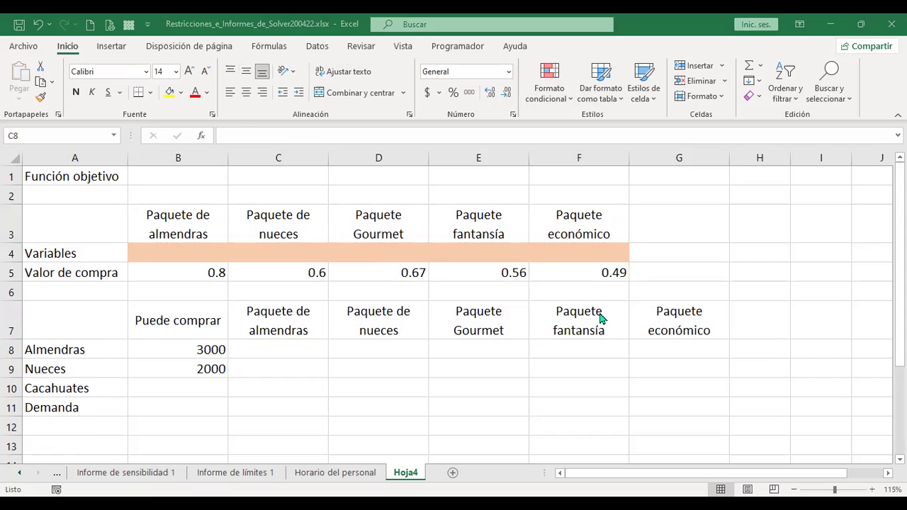
Put 1 in C8 for Almendras in the Paquete de almendras column
key("alt")
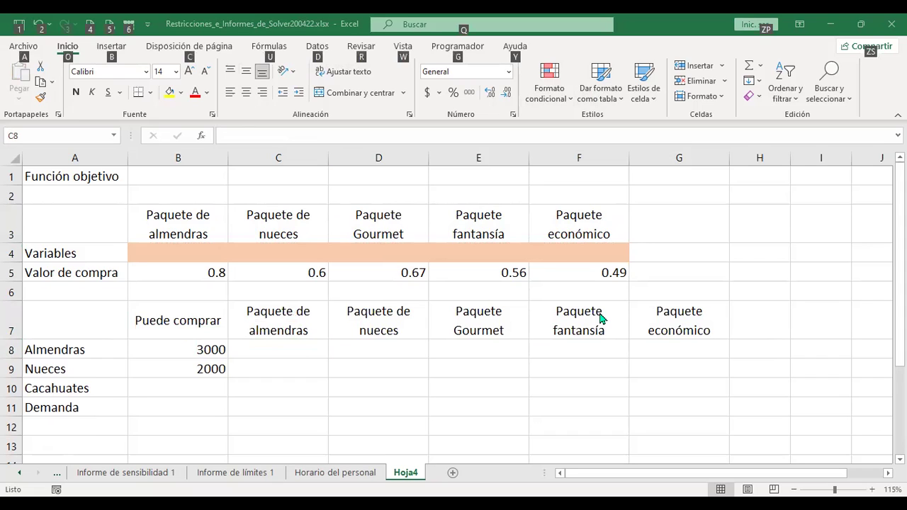
key("alt")
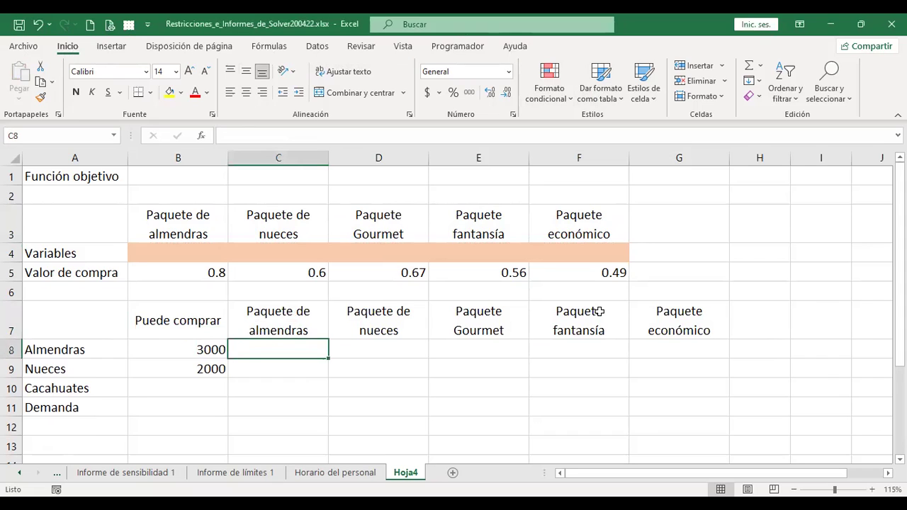
type("1")
key("ctrl+Return")
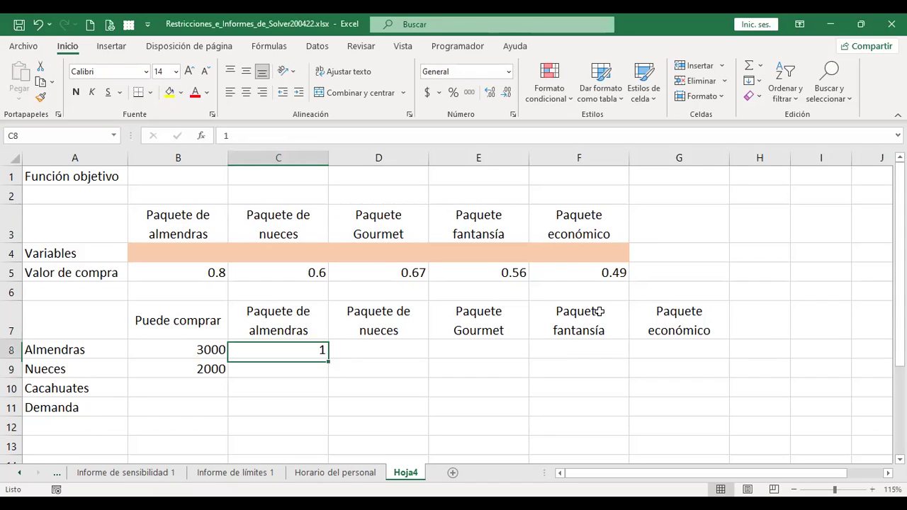
key("alt")
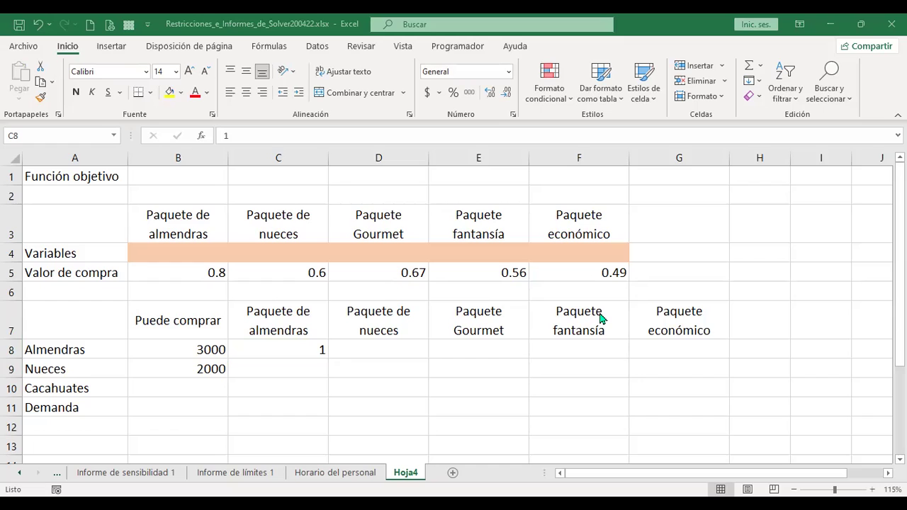
key("Return")
key("Down")
key("Down")
key("Up")
key("Up")
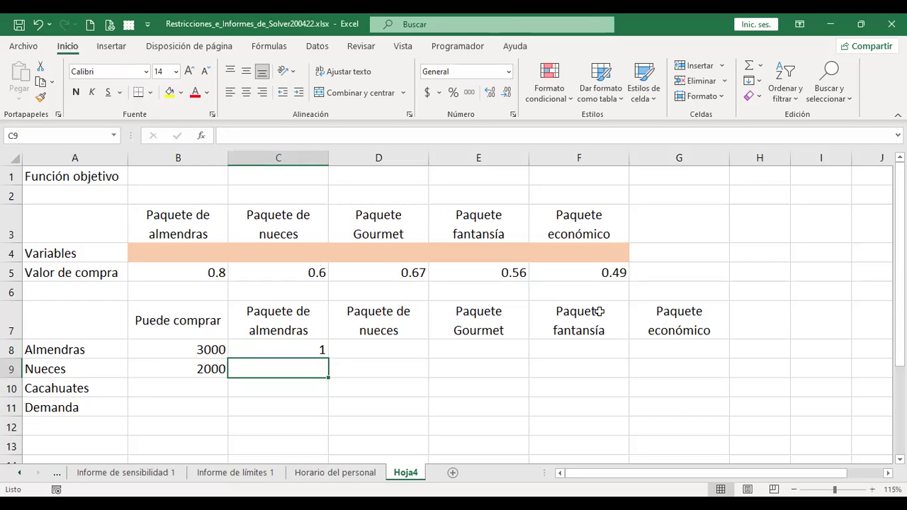
Enter 0 for Nueces, 0 for Cacahuates and a demand of 1250 in C9:C11
type("0")
key("Return")
key("Down")
key("Down")
key("Down")
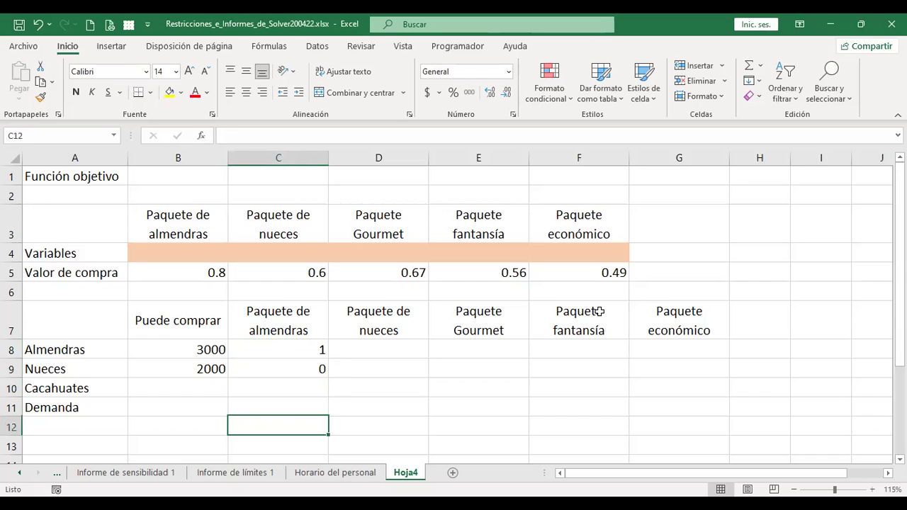
key("Down")
key("Up")
key("Up")
key("Up")
key("Up")
key("Up")
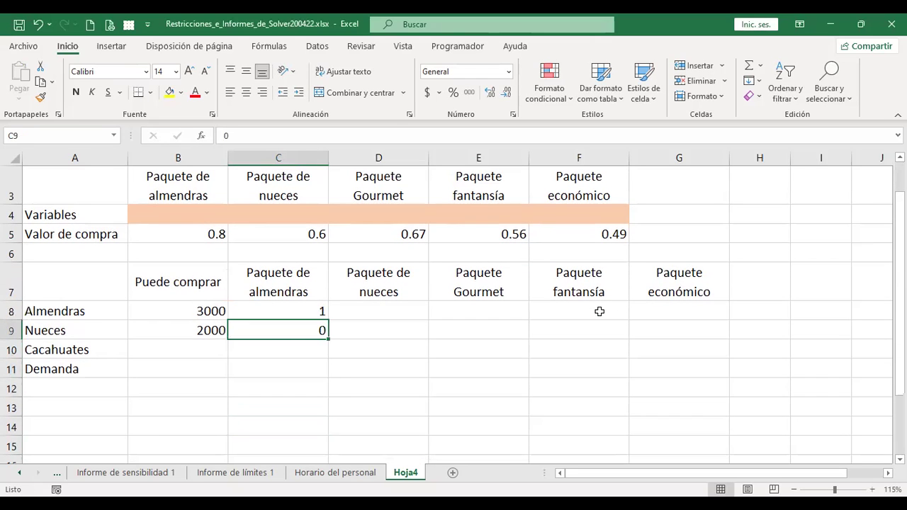
key("Down")
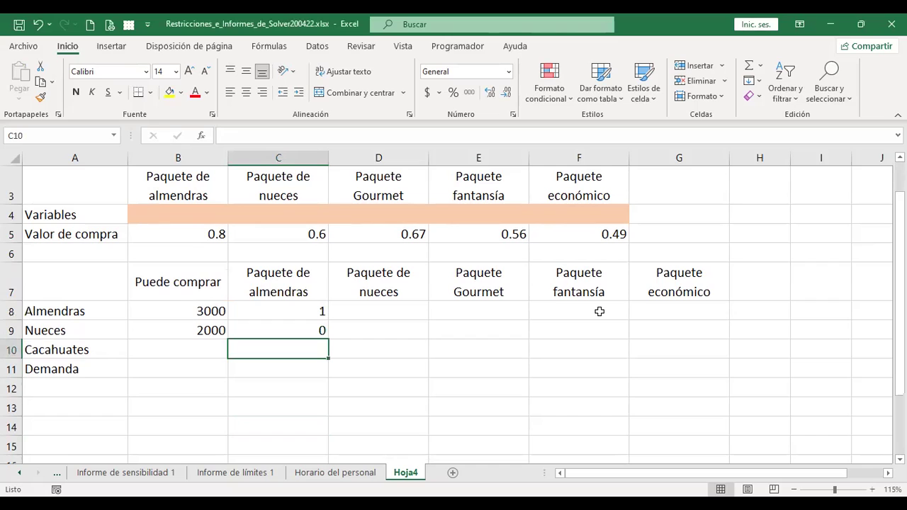
type("0")
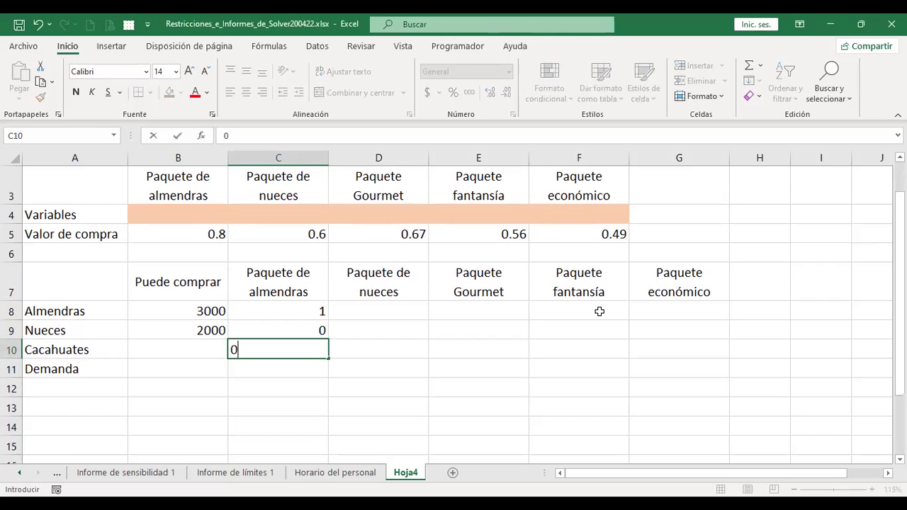
key("Return")
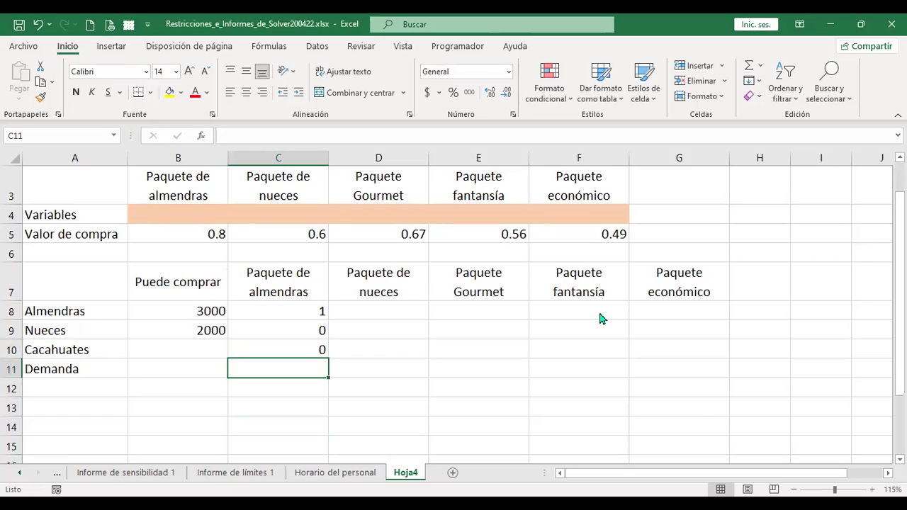
type("1250")
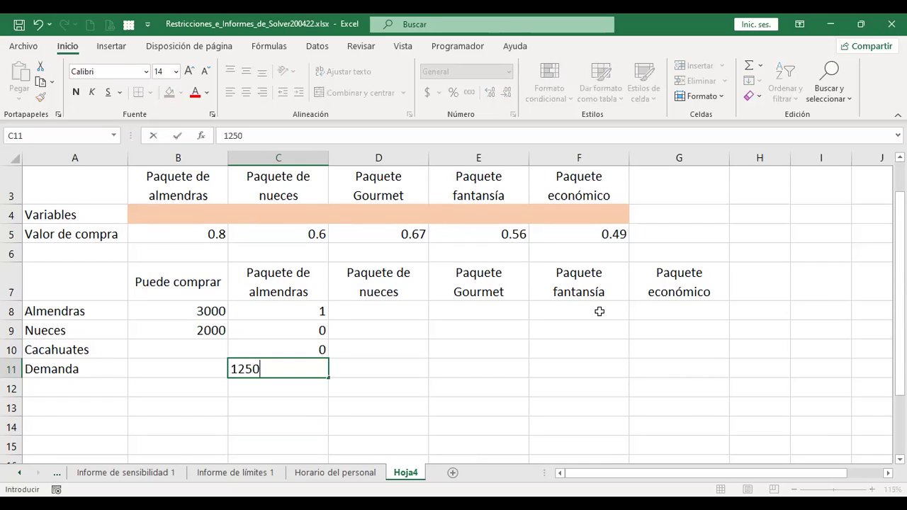
key("Right")
key("Left")
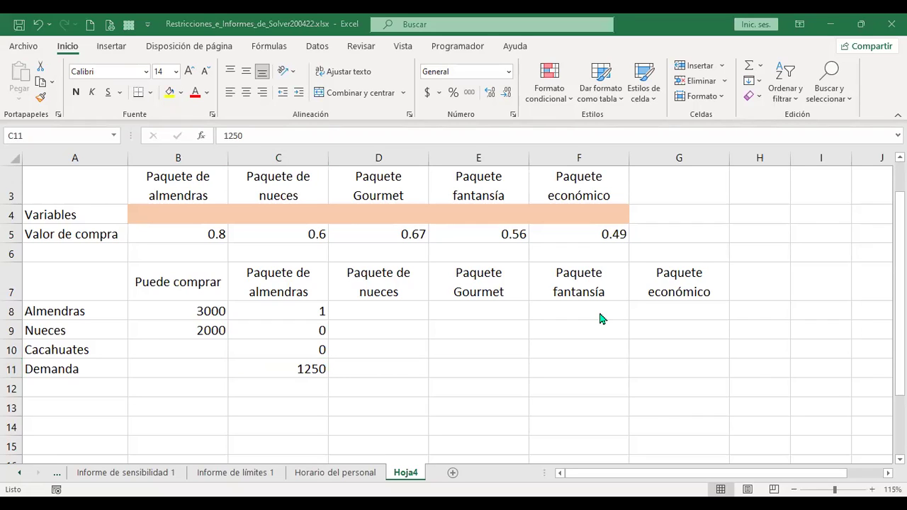
left_click(378, 311)
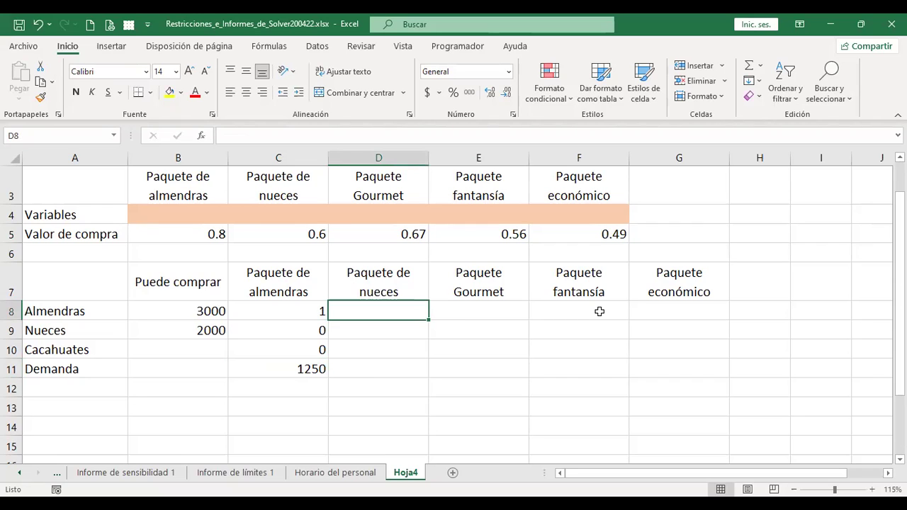
Fill D8:D11 under Paquete de nueces with 0, 1, 0 and a demand of 750
type("0")
key("Return")
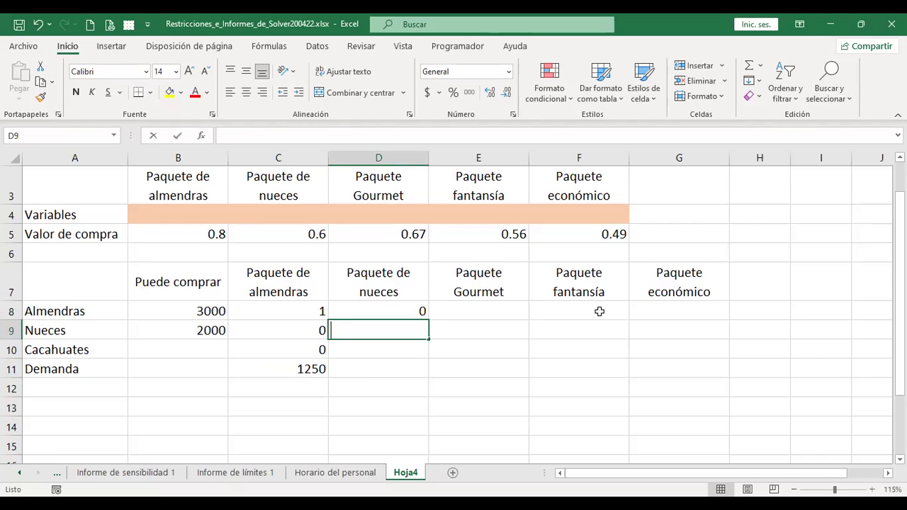
type("1")
key("Return")
key("Up")
key("Down")
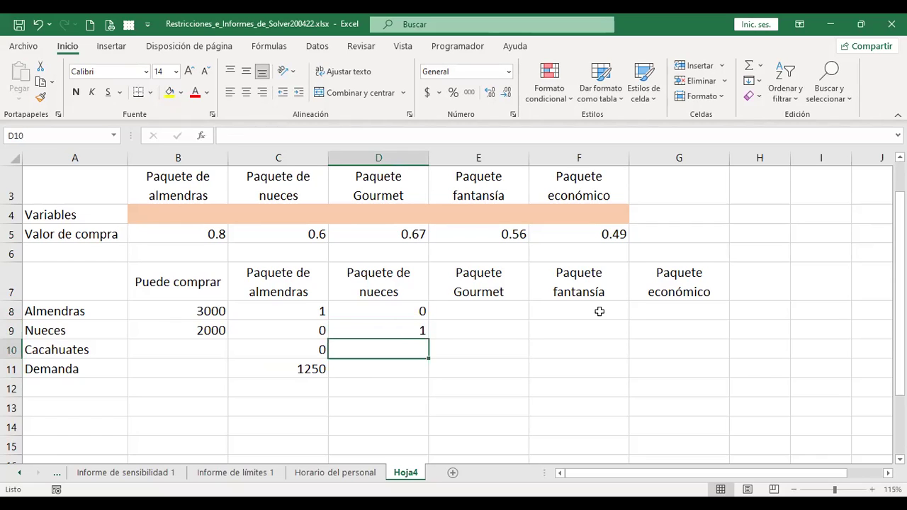
type("0")
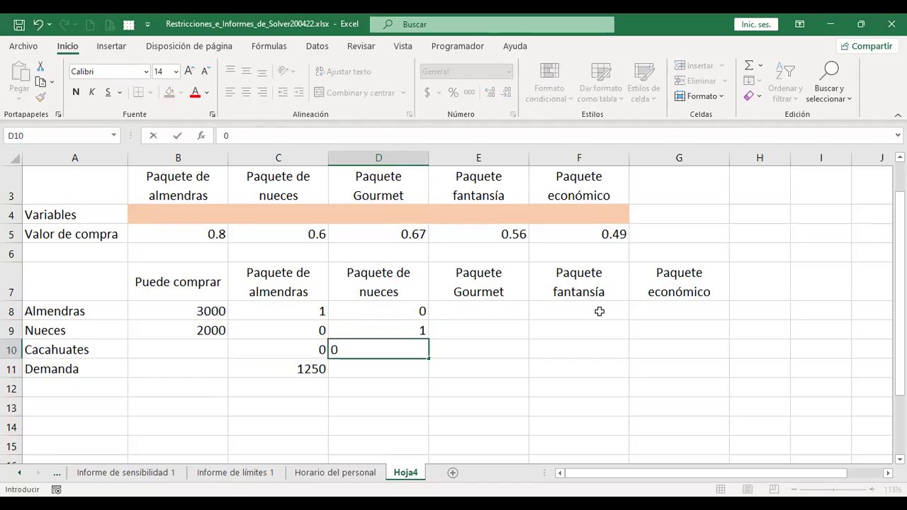
key("Up")
key("Down")
key("Down")
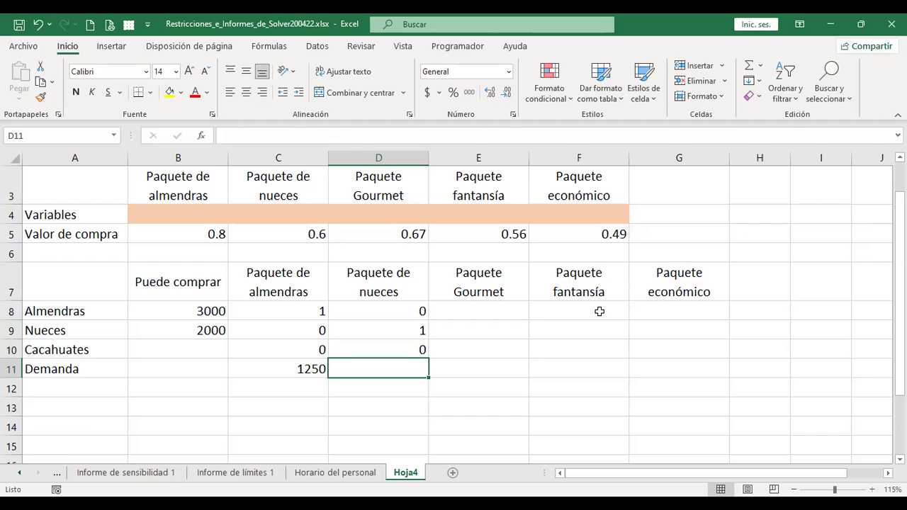
type("750")
key("Right")
key("Left")
key("Right")
key("Up")
key("Up")
key("Up")
key("Down")
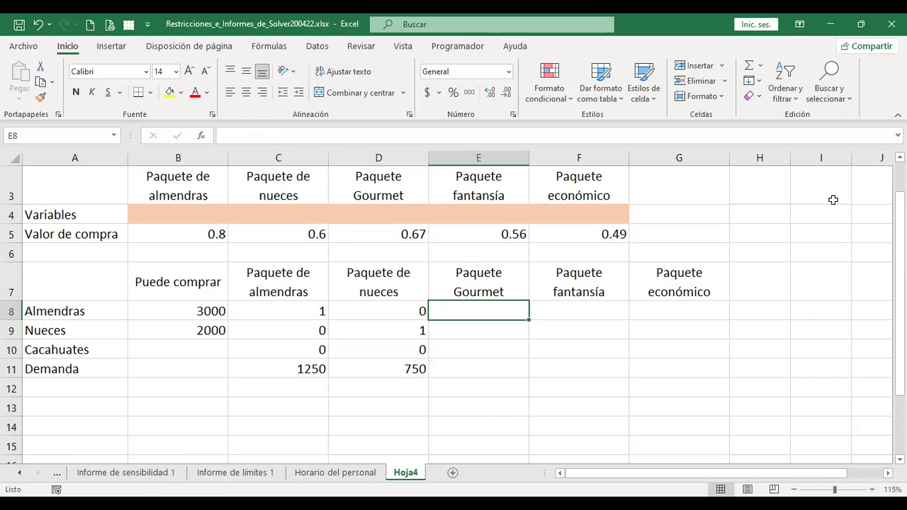
Fill E8:E11 under Paquete Gourmet with 0.45, 0.45, 0.1 and a demand of 1000
type(".45")
key("Return")
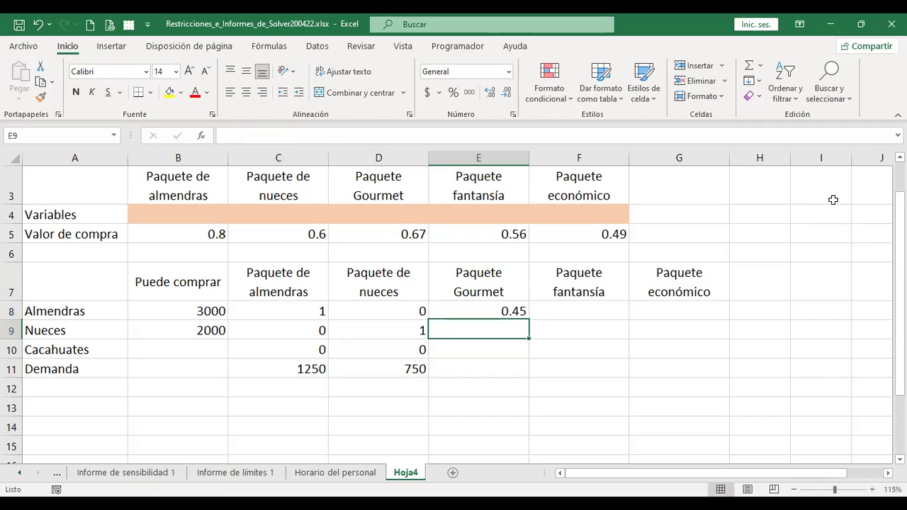
key("Up")
key("Down")
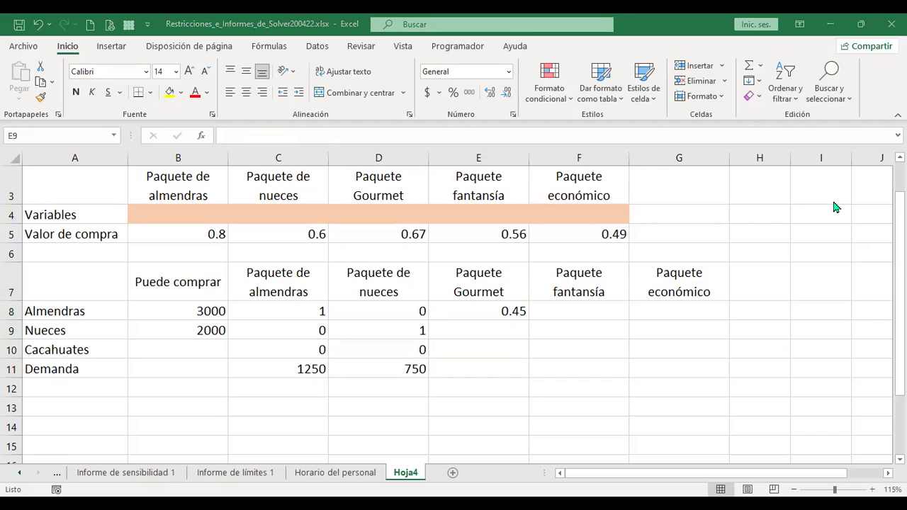
type(".45")
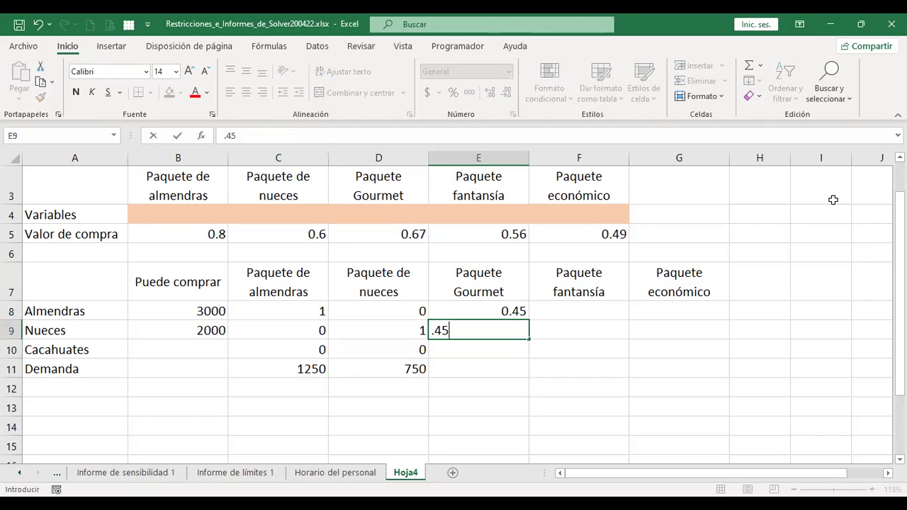
key("Return")
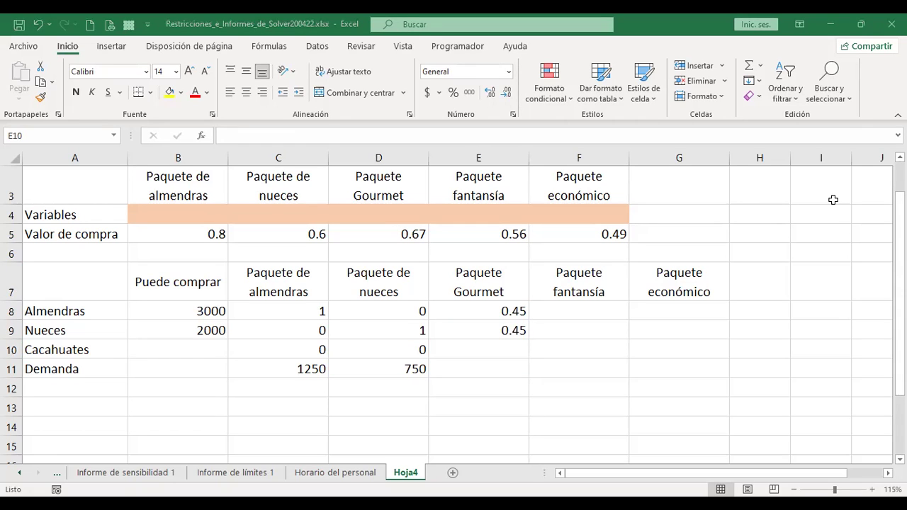
type(".1")
key("Tab")
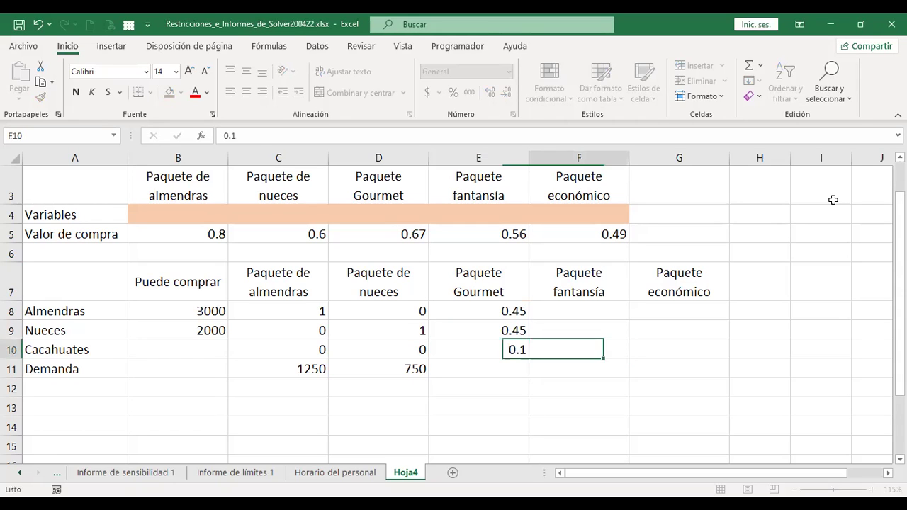
key("Up")
key("Up")
key("Up")
key("Down")
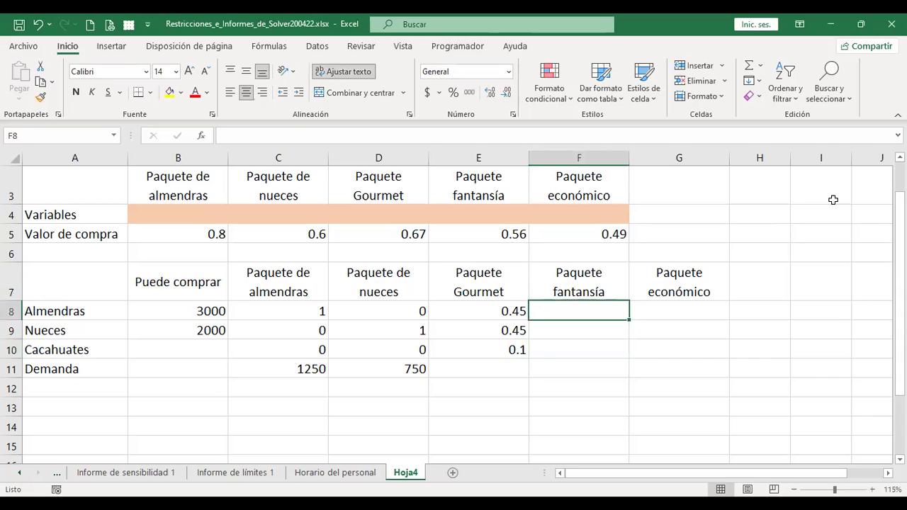
key("Down")
key("Down")
key("Left")
key("Down")
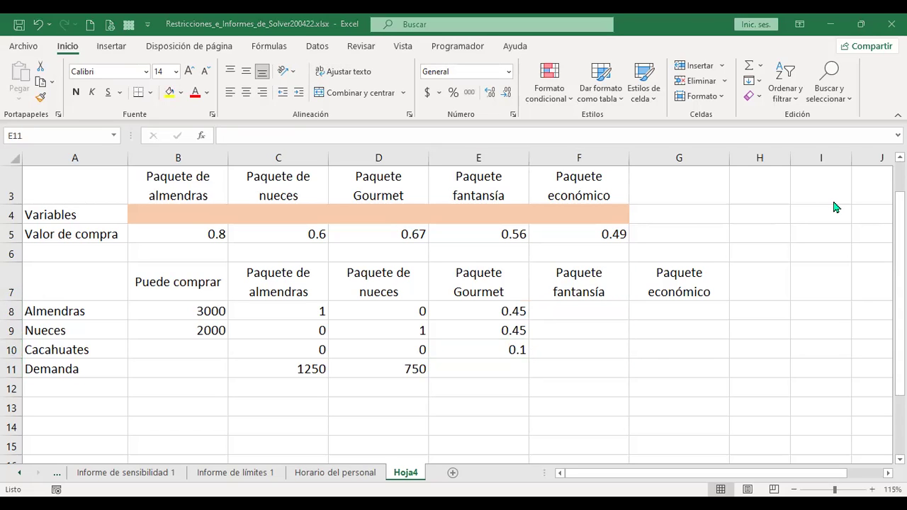
type("1000")
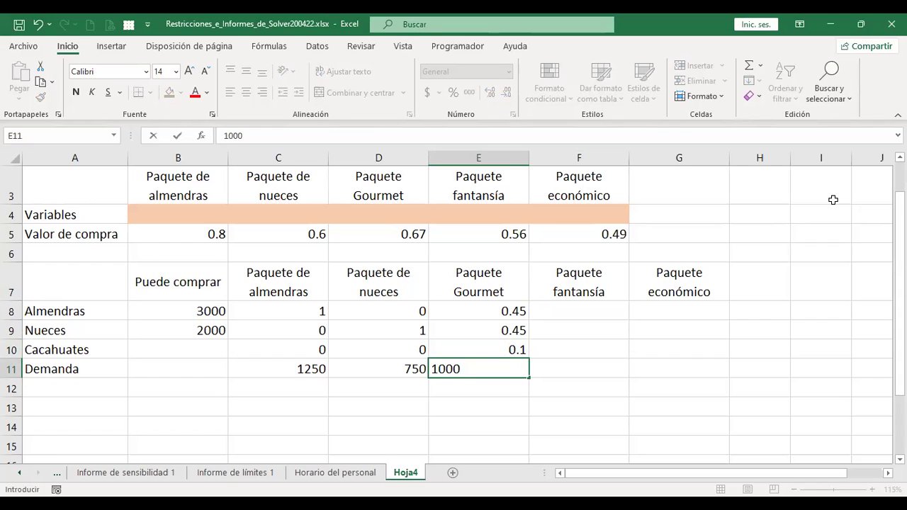
key("Right")
key("Up")
key("Up")
key("Up")
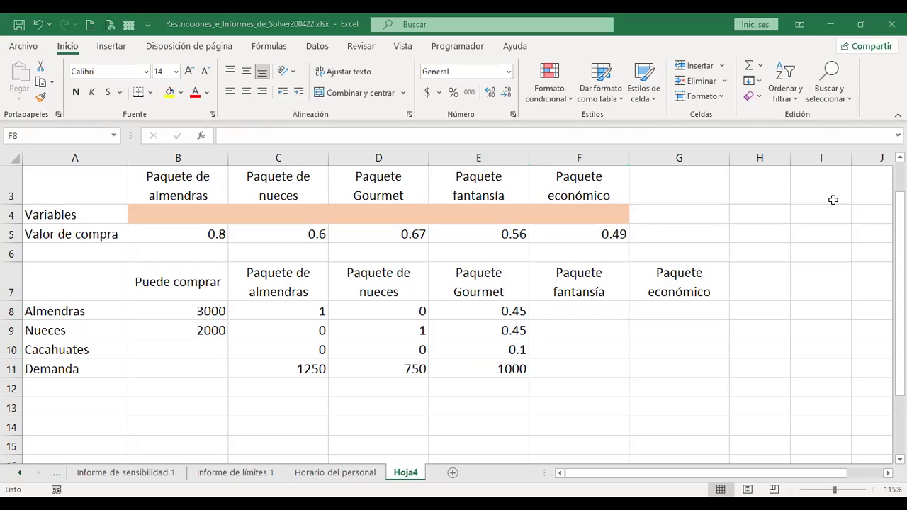
Enter 0.3, 0.3, 0.4 and demand 500 in F8:F11 for Paquete fantasía
type(".3")
key("Return")
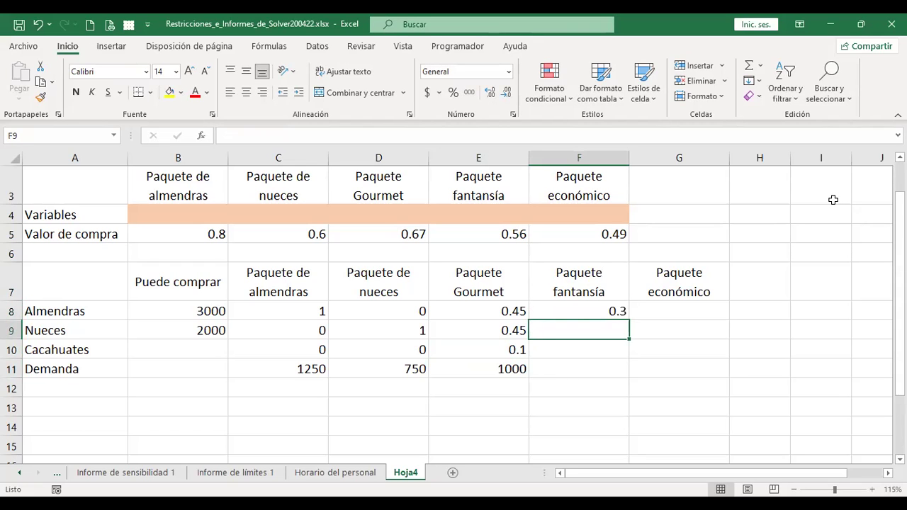
type(".3")
key("Return")
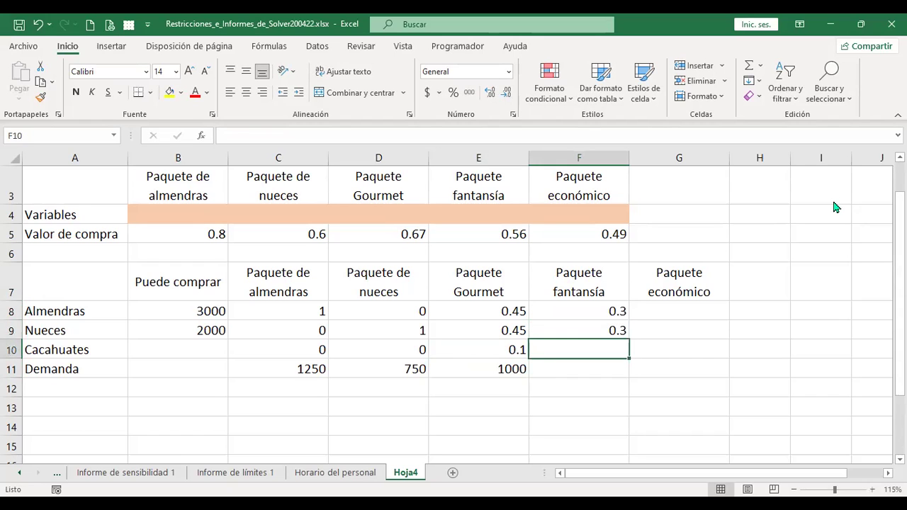
type(".4")
key("Return")
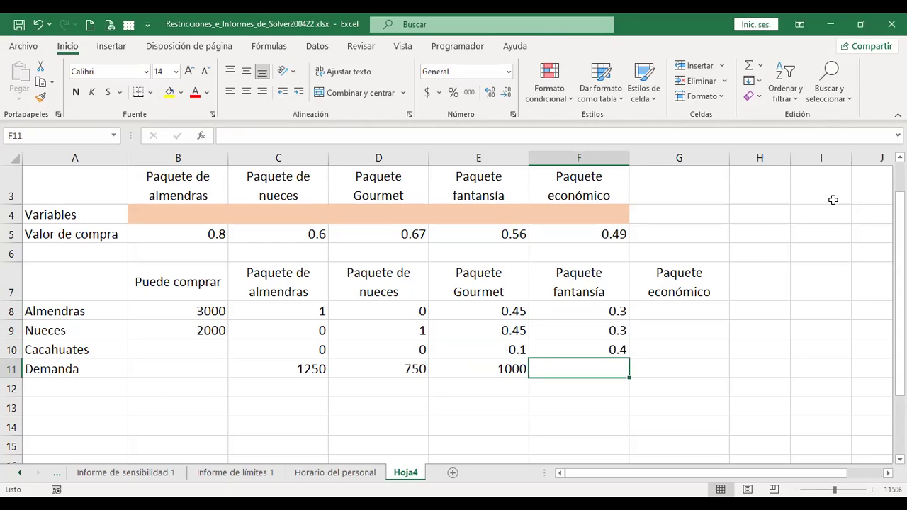
type("500")
key("Tab")
Enter 0.2, 0.2, 0.6 and demand 1500 in G8:G11 for Paquete económico
key("Up")
key("Up")
key("Up")
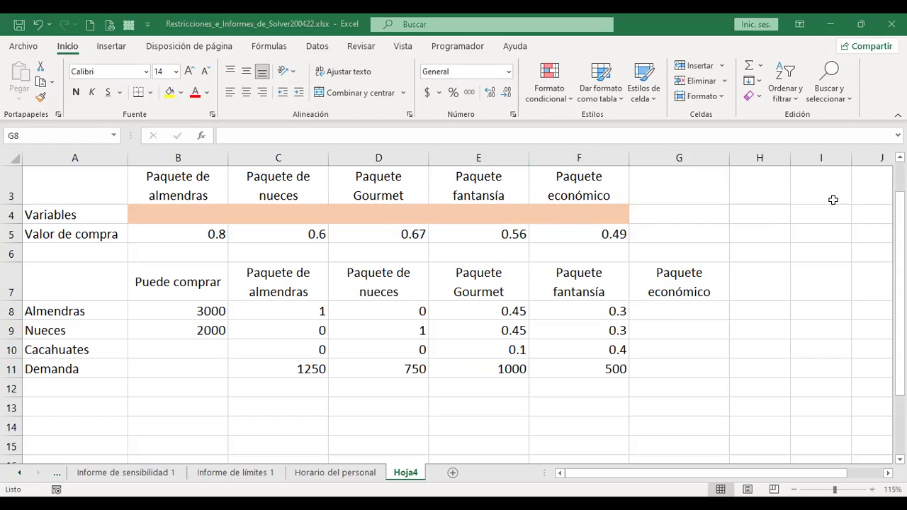
type(".0.2")
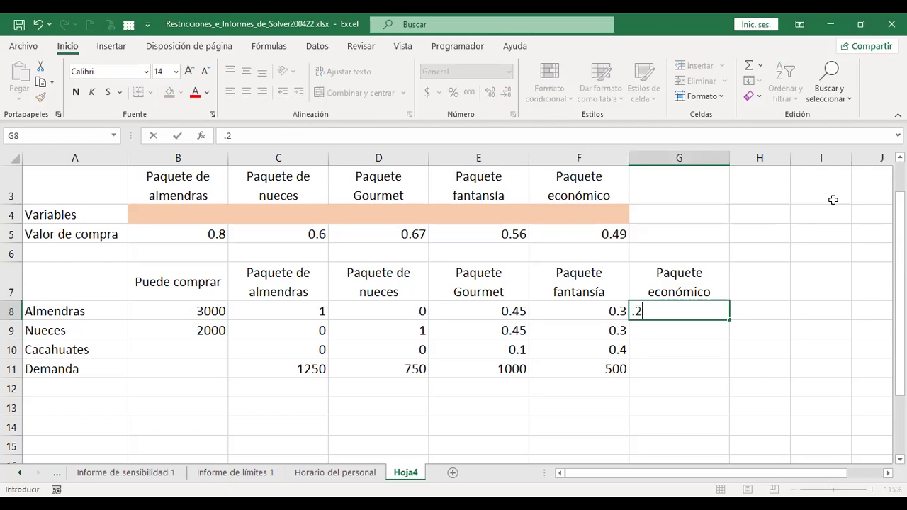
key("Return")
type(".2")
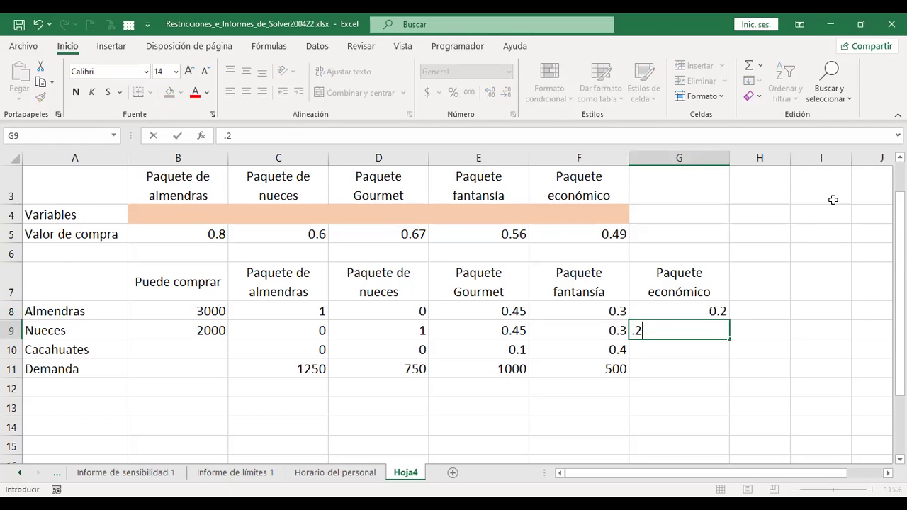
key("Return")
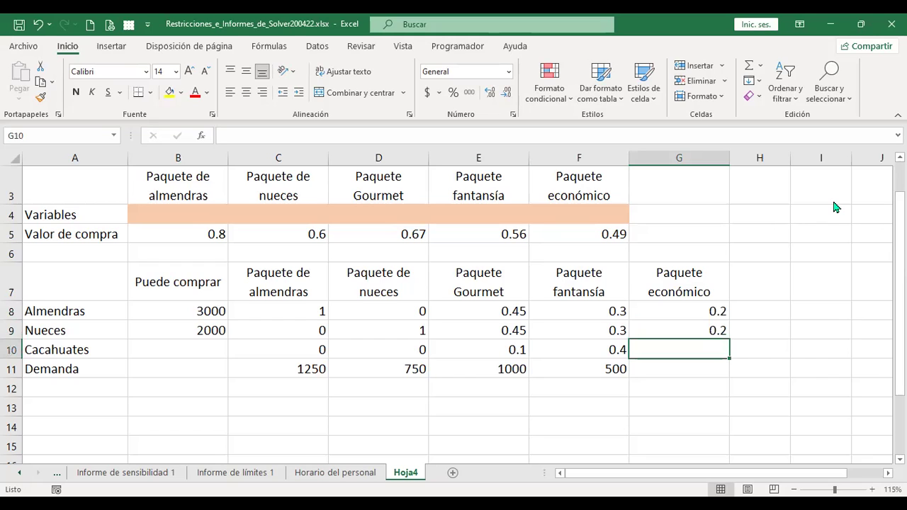
type(".6")
key("Return")
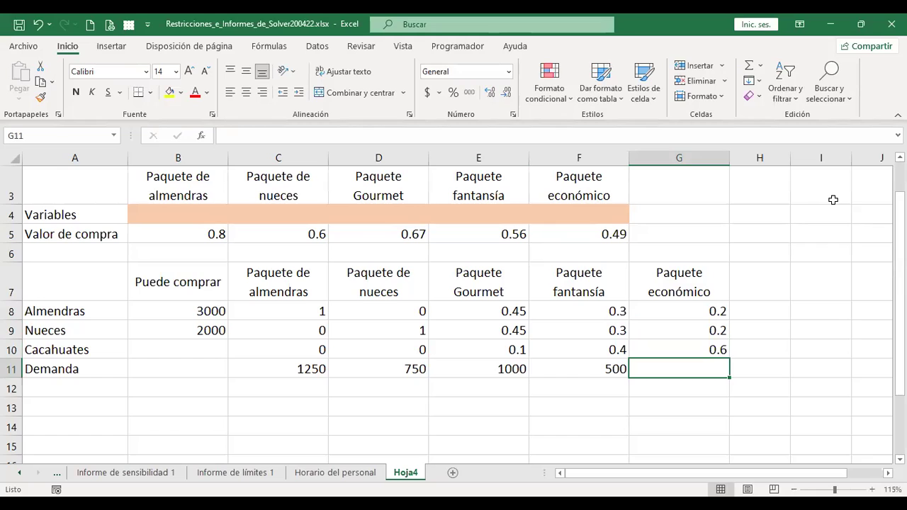
type("1500")
key("Return")
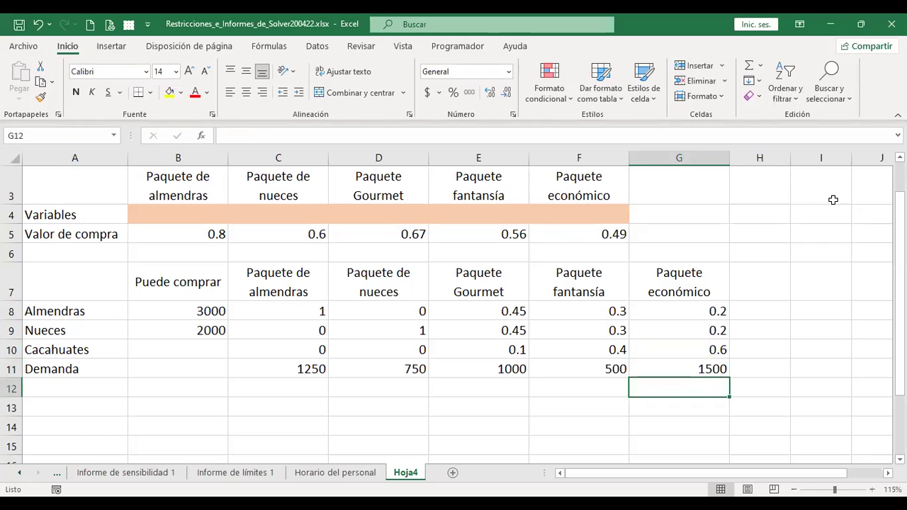
Narrow columns B through G and wrap the Puede comprar heading in B7 onto two lines
mouse_move(178, 155)
left_mouse_down()
mouse_move(283, 170)
mouse_move(727, 161)
mouse_move(707, 162)
left_mouse_up()
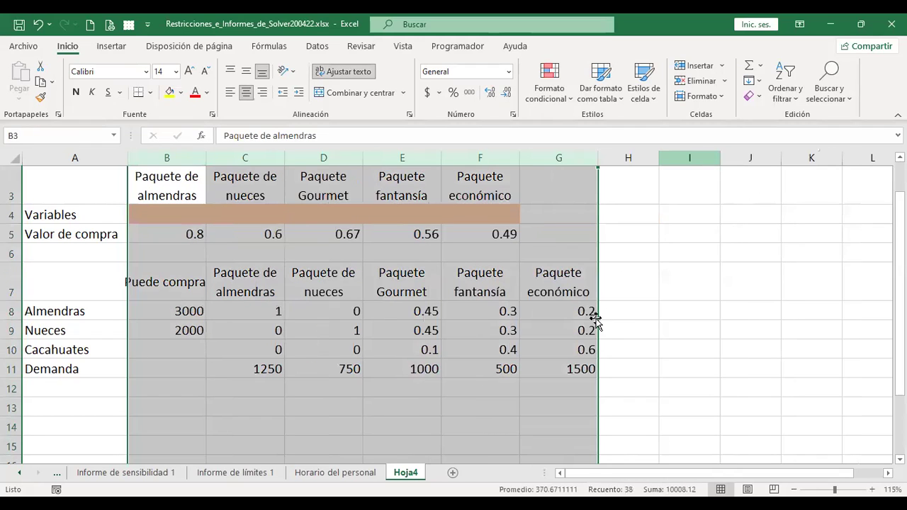
left_click(137, 273)
left_click(343, 71)
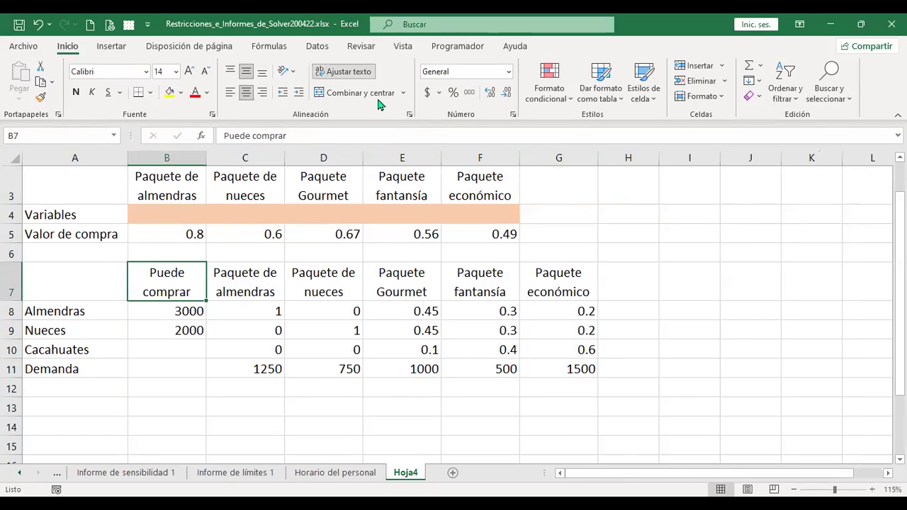
left_click(639, 279)
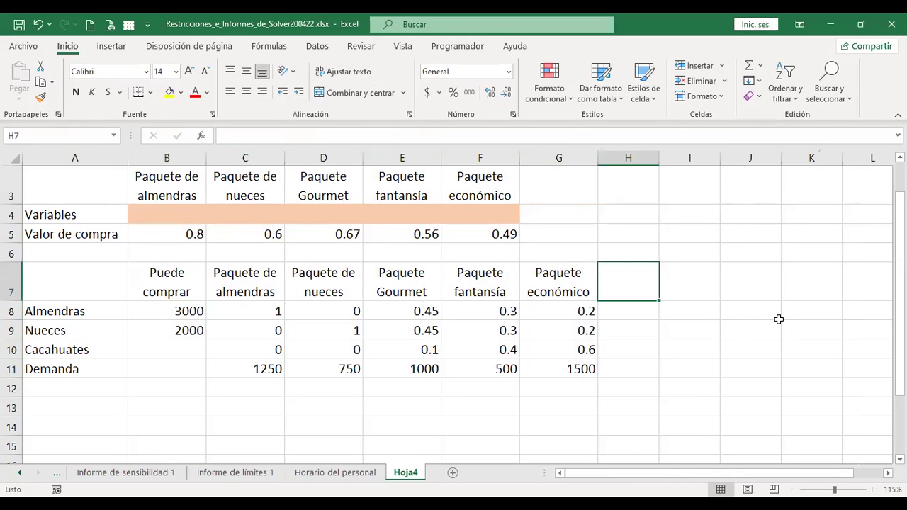
Look over the económico values and the empty Variables row B4:F4, ending on B4
key("Left")
key("Down")
key("shift+Down")
key("shift+Up")
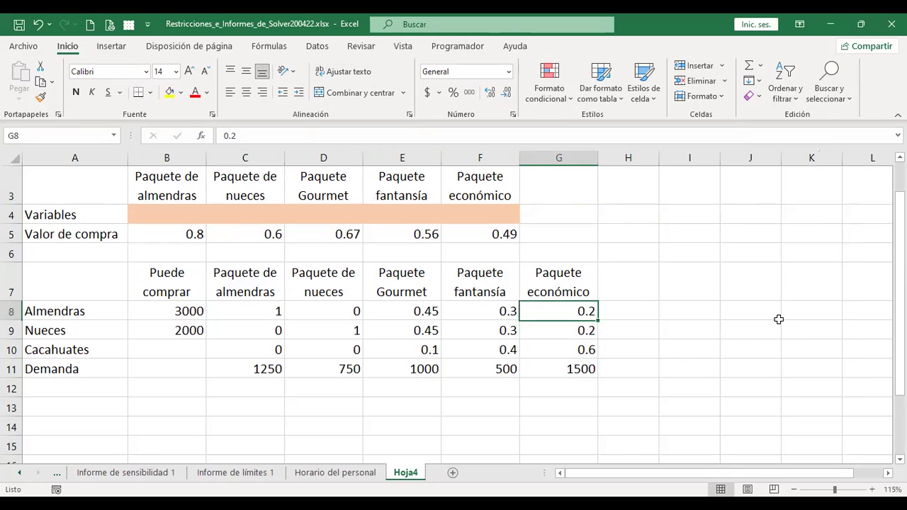
key("Up")
key("Up")
key("Up")
key("Left")
key("Left")
key("Left")
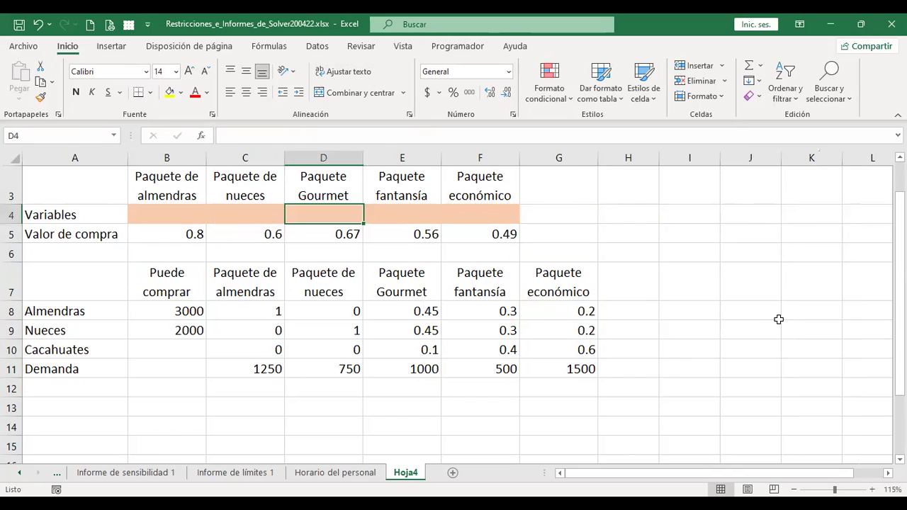
key("Left")
key("Left")
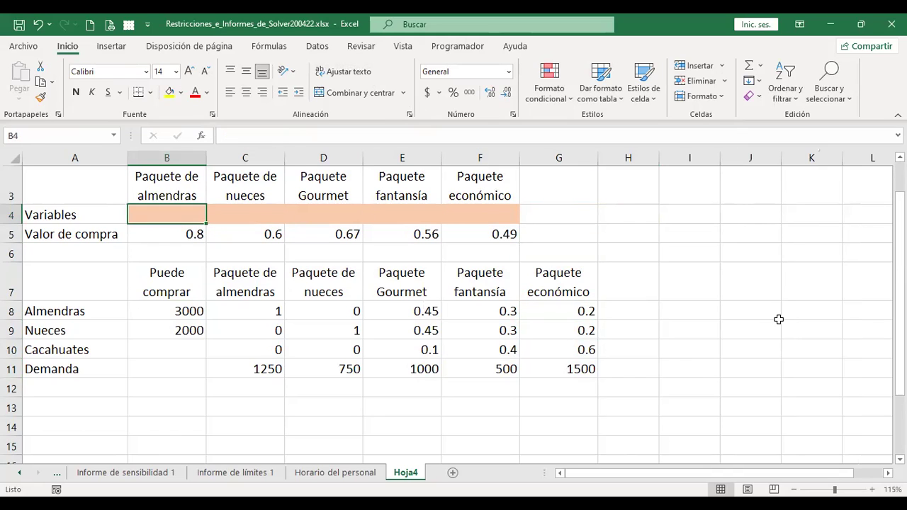
key("shift+Right")
key("shift+Right")
key("shift+Right")
key("shift+Right")
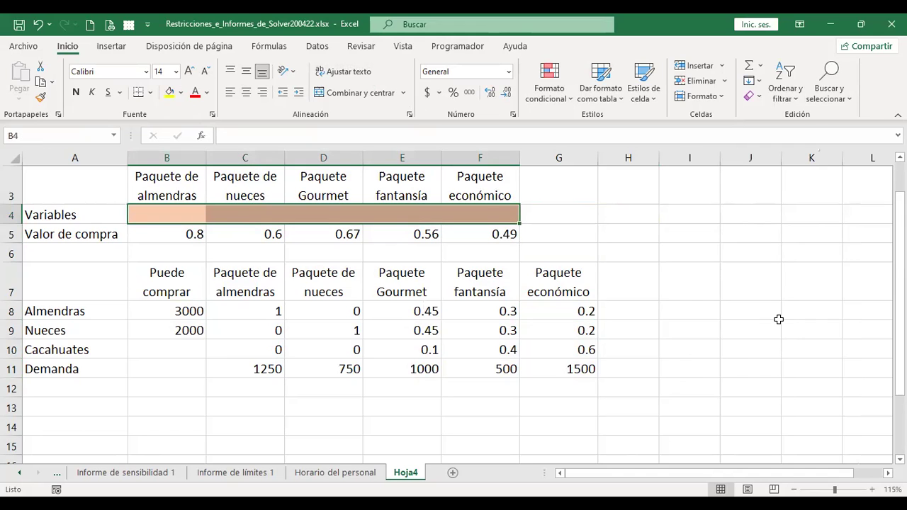
key("Left")
key("Up")
key("Up")
key("Up")
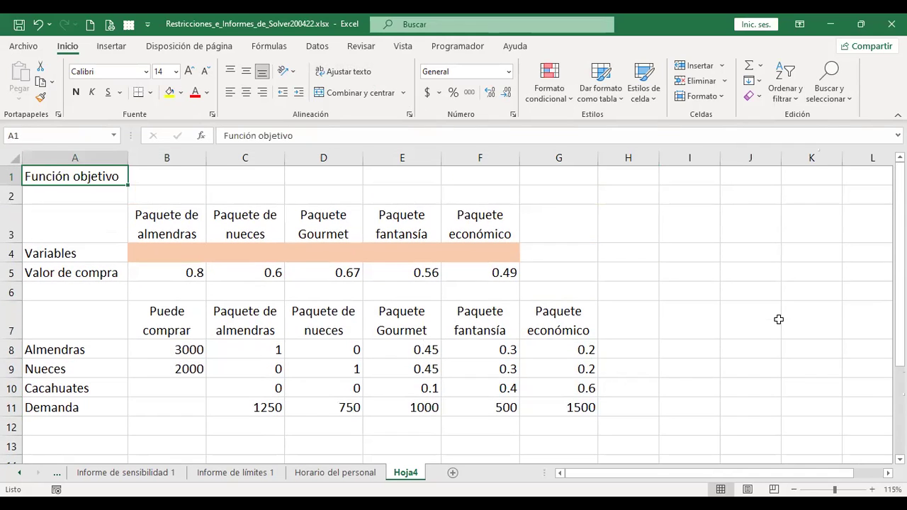
key("Right")
key("Down")
key("Down")
key("Down")
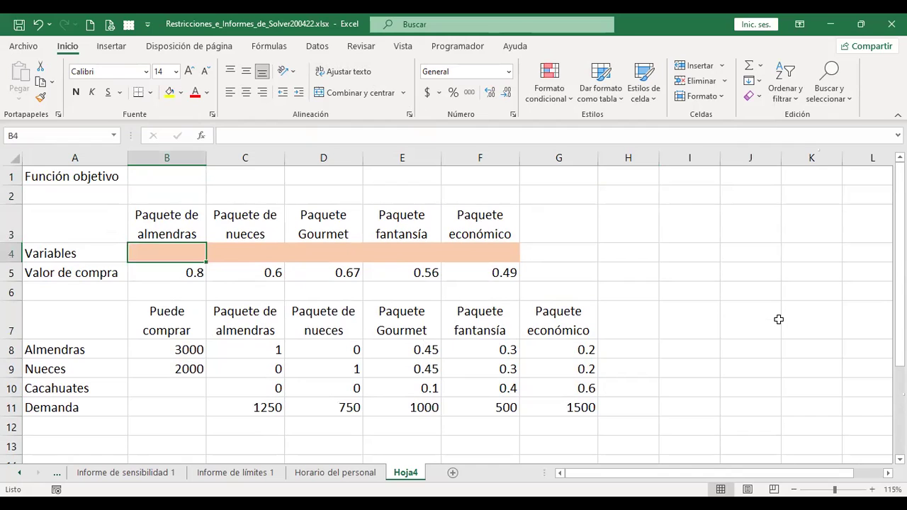
key("Down")
key("Down")
key("Down")
key("Down")
key("Down")
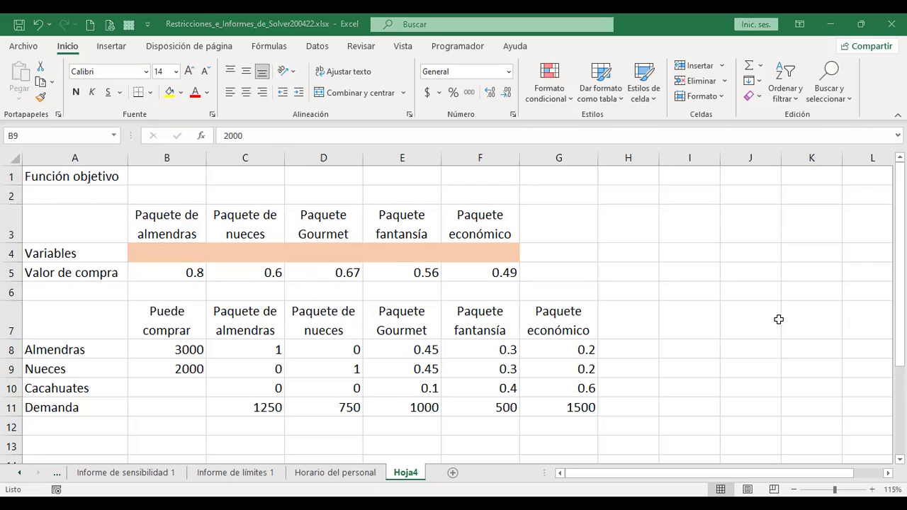
Move the Puede comprar column B7:B11 out of the way to H7:H11
key("Up")
key("Up")
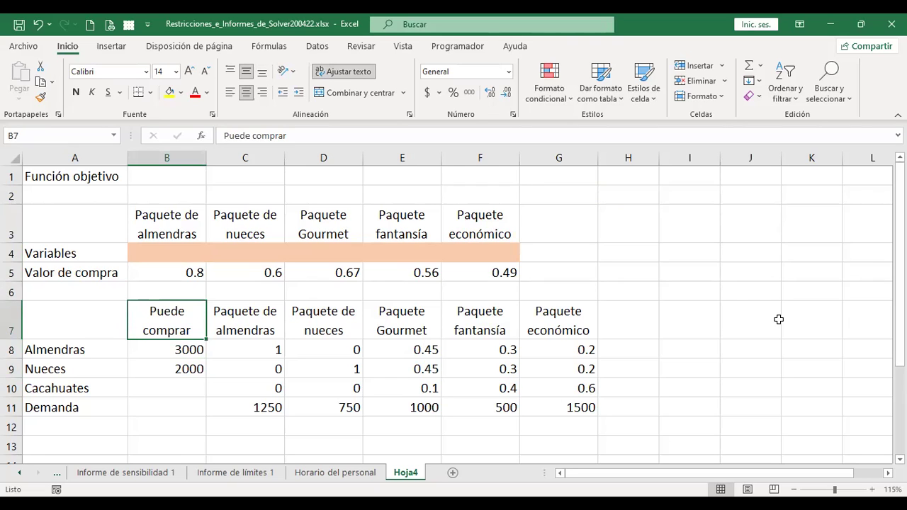
key("shift+Down")
key("shift+Down")
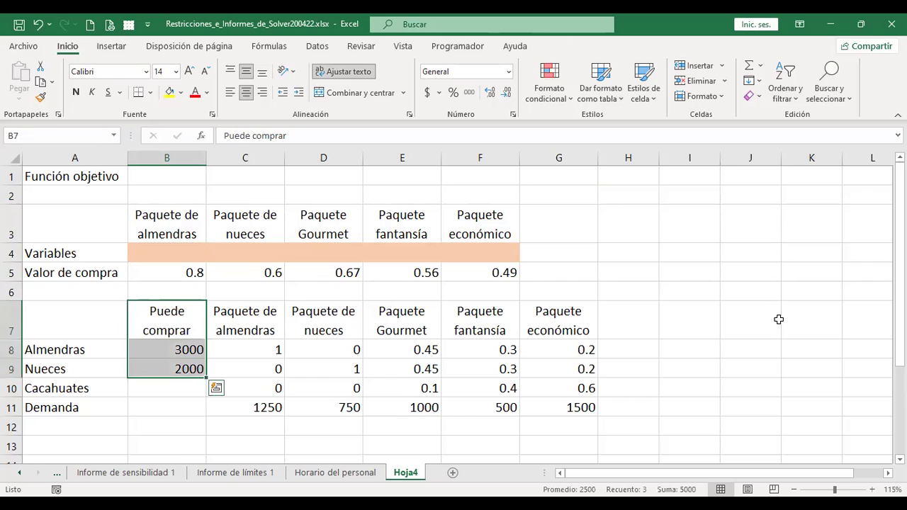
key("alt")
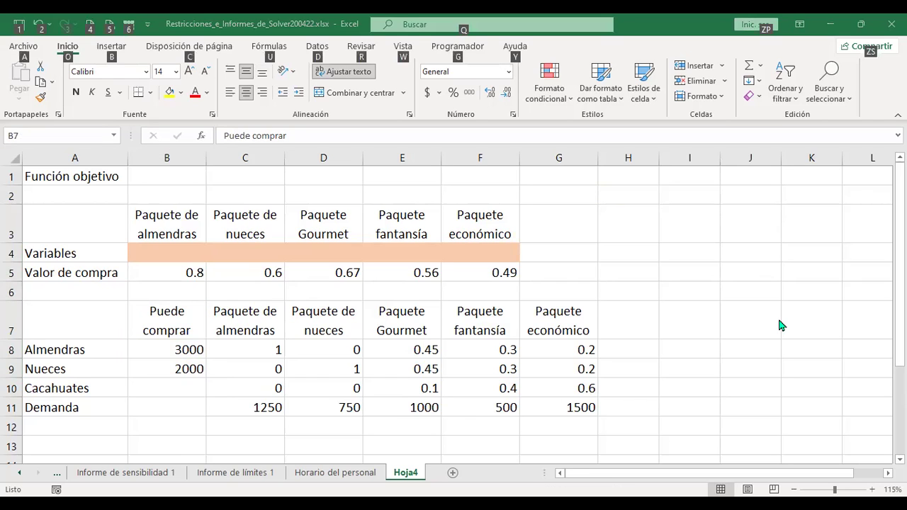
key("Escape")
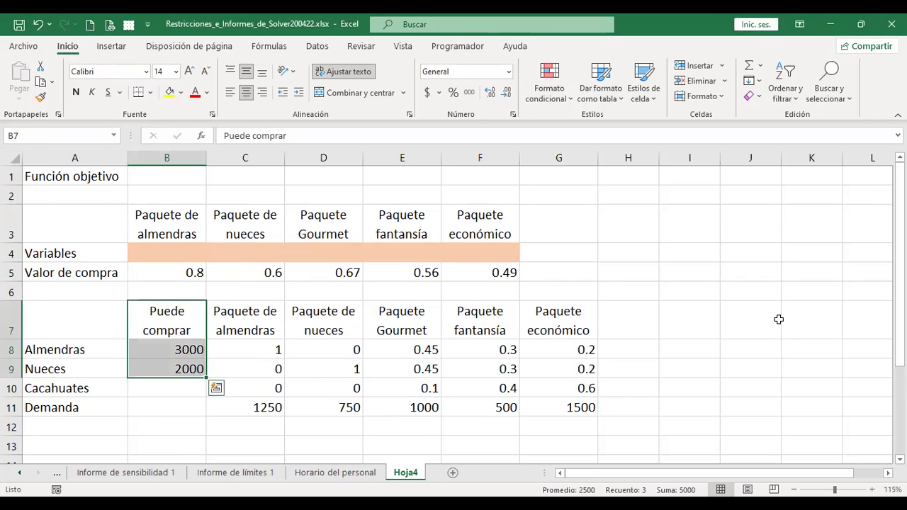
key("shift+Down")
key("shift+Down")
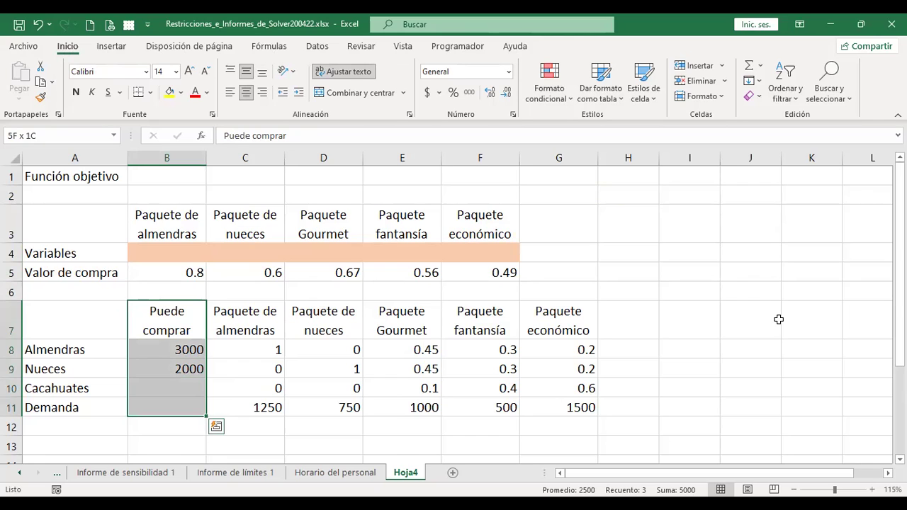
key("ctrl+c")
key("Right")
key("Right")
key("Right")
key("Right")
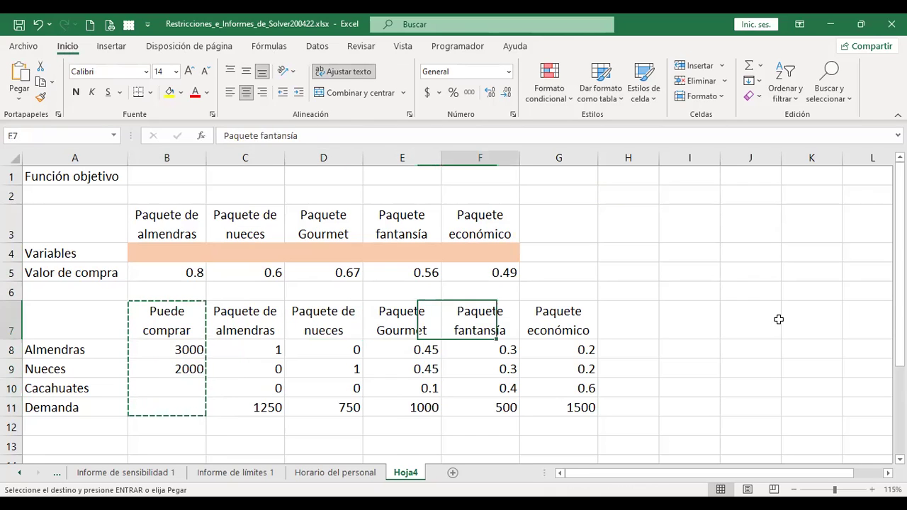
key("Right")
key("Right")
key("Right")
key("Left")
key("ctrl+v")
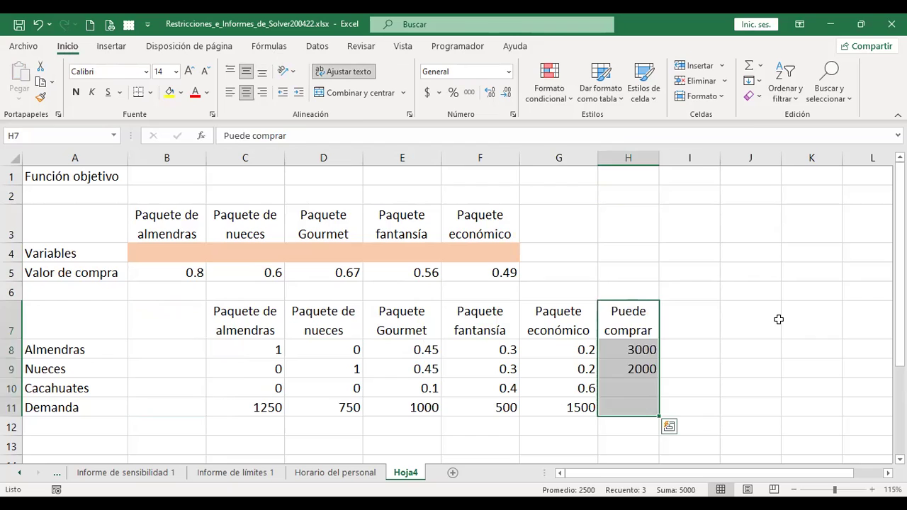
Shift the package coefficient table C7:G11 one column left so it starts at B7
key("Left")
key("Left")
key("Left")
key("Left")
key("Left")
key("Left")
key("Right")
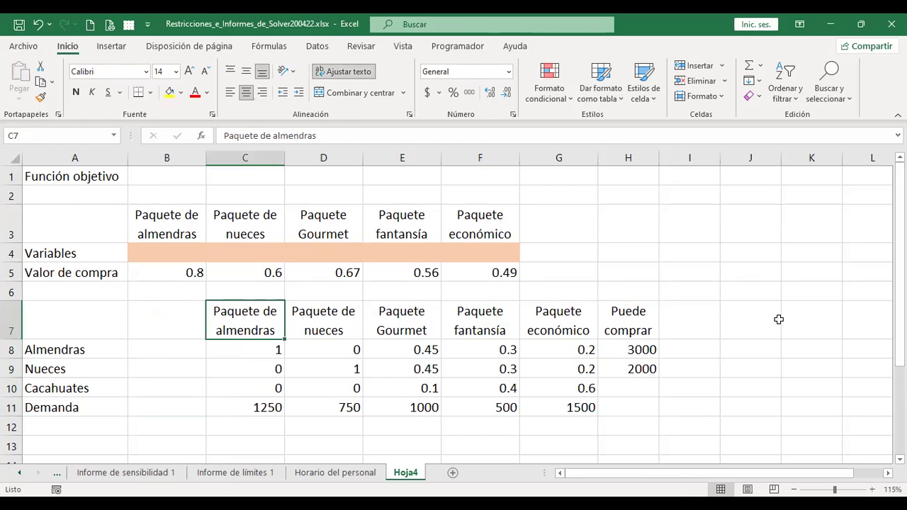
key("shift+Right")
key("shift+Right")
key("shift+Right")
key("shift+Right")
key("ctrl+shift+Down")
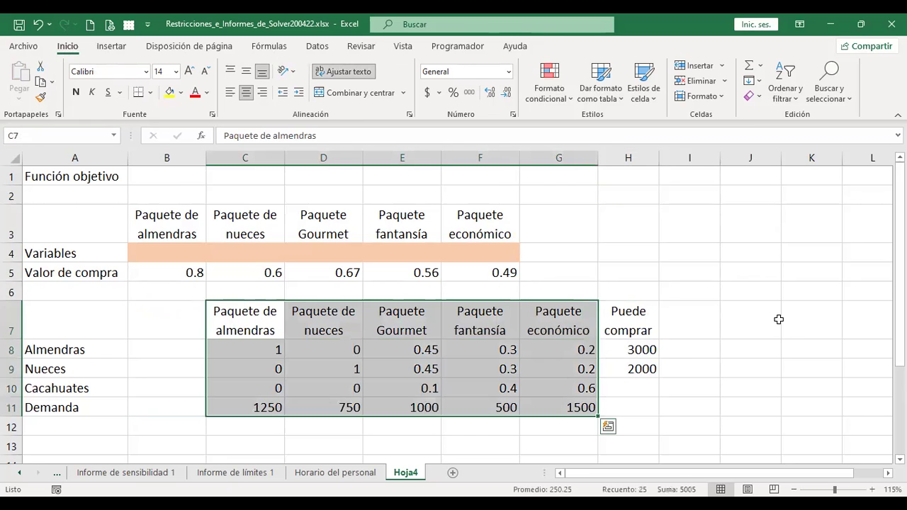
key("ctrl+x")
key("Left")
key("ctrl+v")
Move the Puede comprar limits 3000 and 2000 one column left into column G
key("Right")
key("Right")
key("Right")
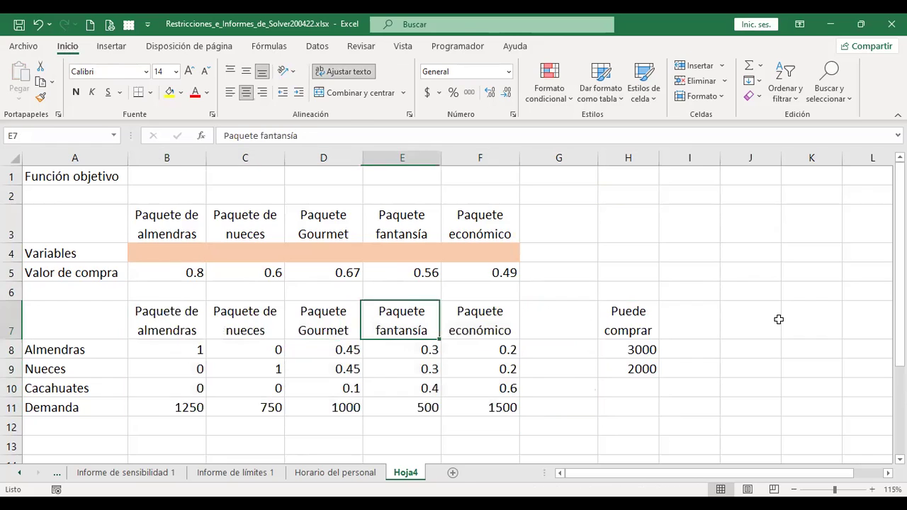
key("Right")
key("Right")
key("Right")
key("Left")
key("shift+Down")
key("shift+Down")
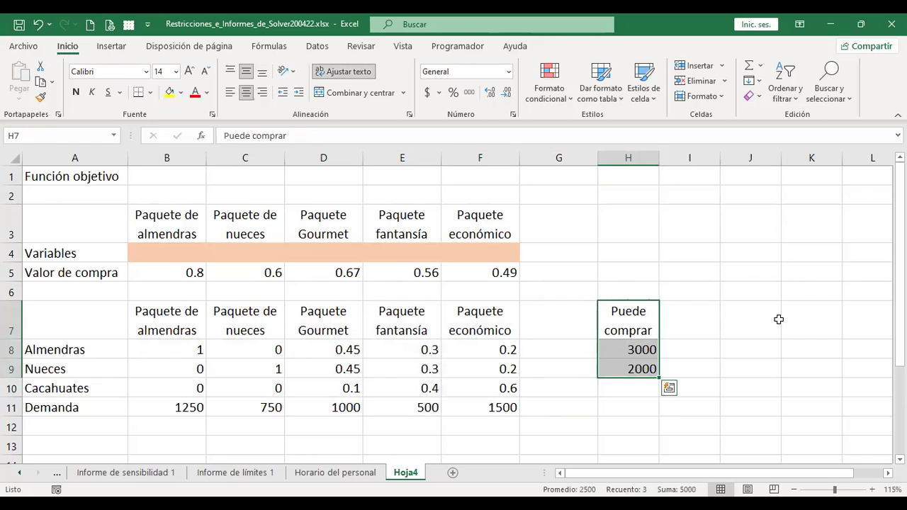
key("ctrl+x")
key("Left")
key("ctrl+v")
key("Right")
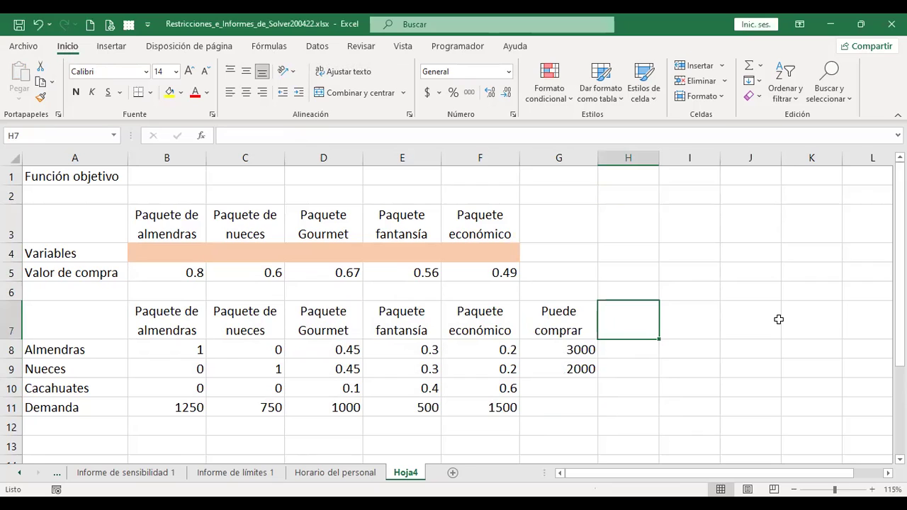
Enter the heading Total in H7, beside the Puede comprar column
key("Left")
key("Right")
key("Left")
key("Down")
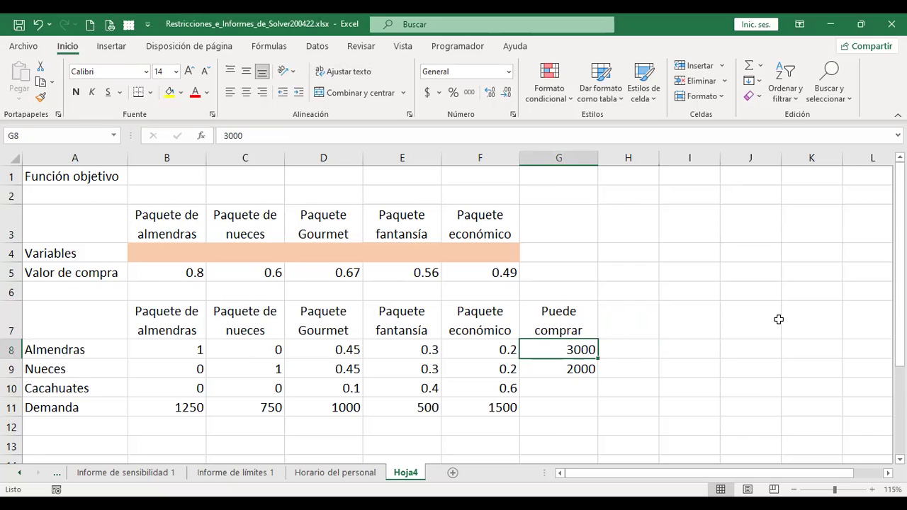
key("shift+Down")
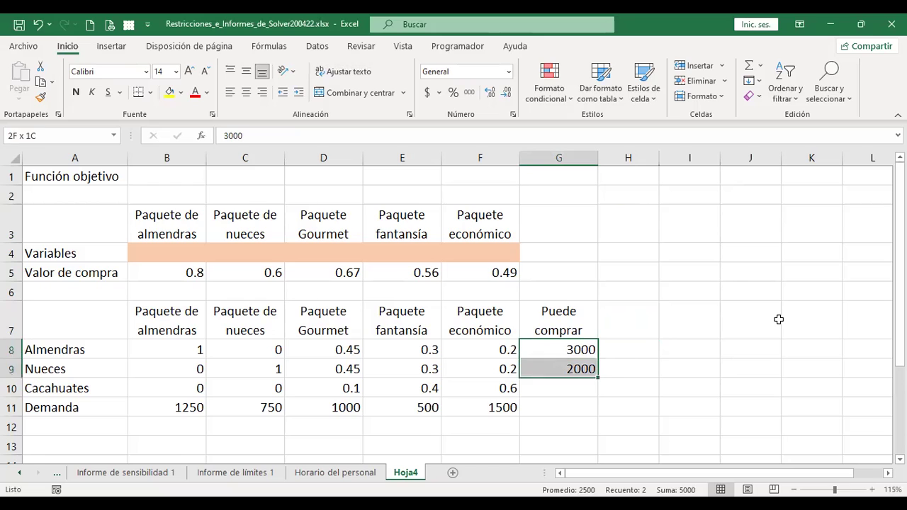
key("Up")
key("Right")
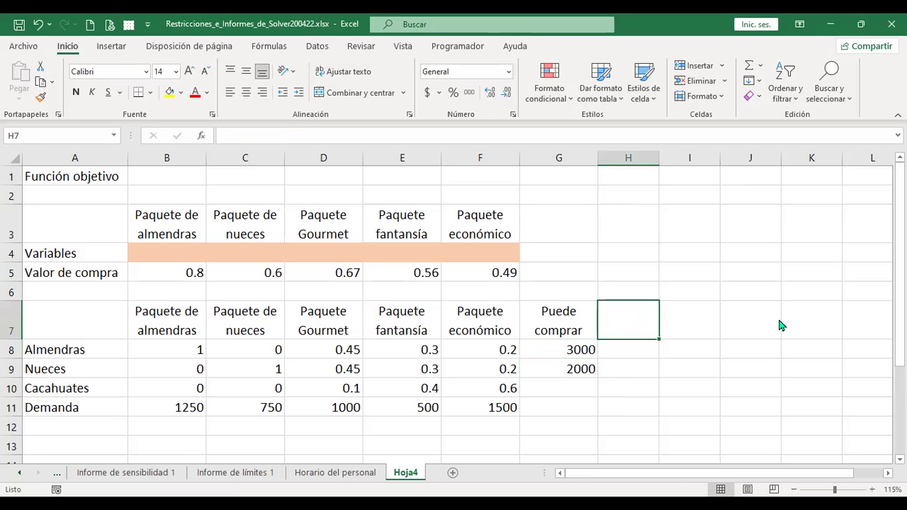
type("Total")
key("Return")
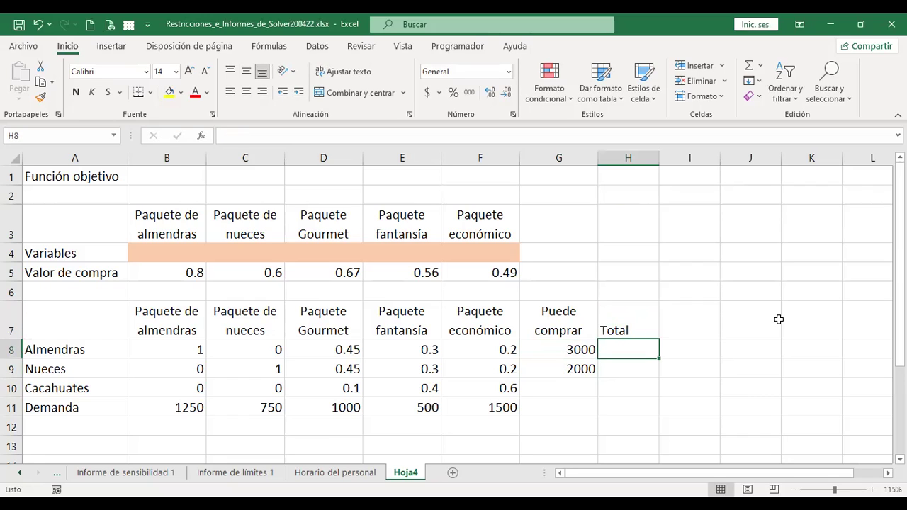
Centre the Total heading horizontally and vertically in its cell
key("Up")
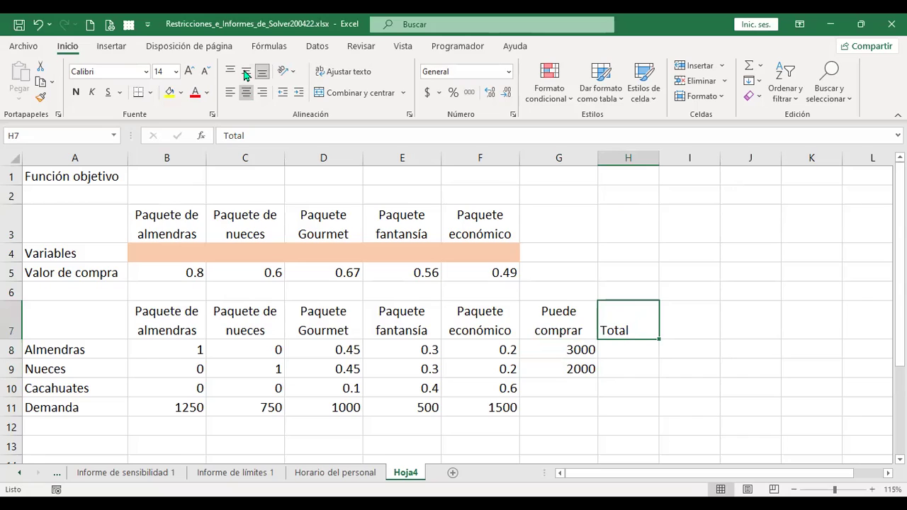
left_click(246, 92)
left_click(246, 71)
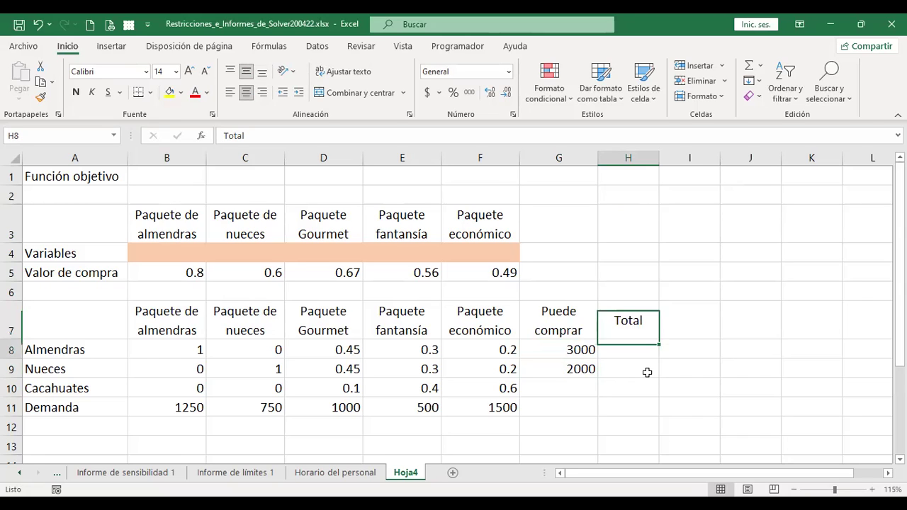
key("Down")
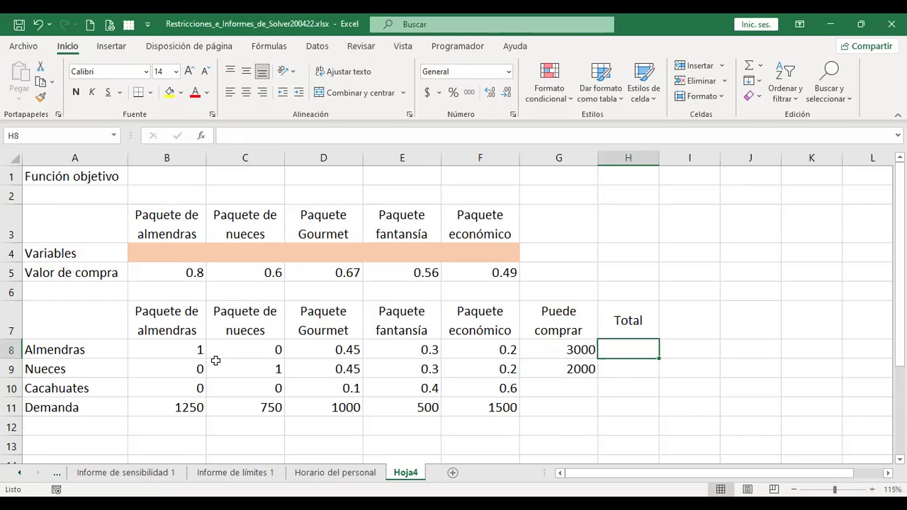
Check objective cell B1 and the 0.8 purchase value, leaving the value unchanged
left_click(174, 177)
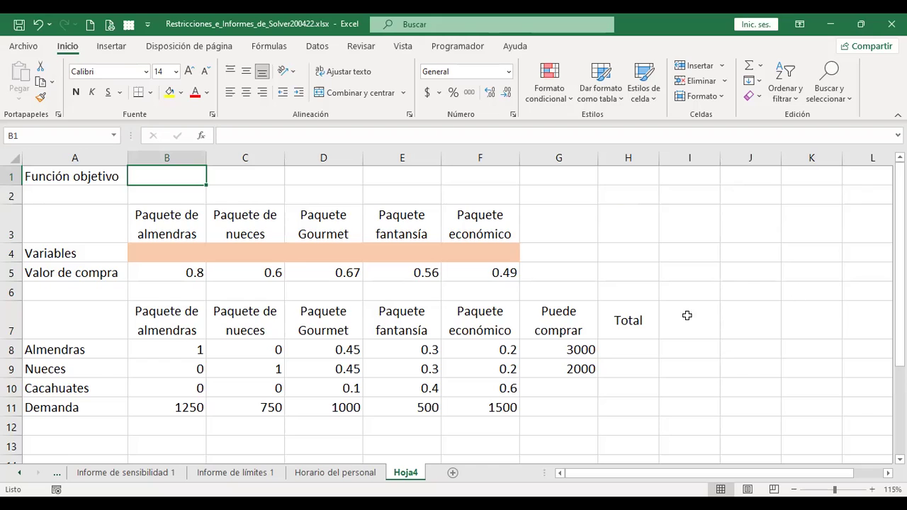
double_click(186, 273)
key("Return")
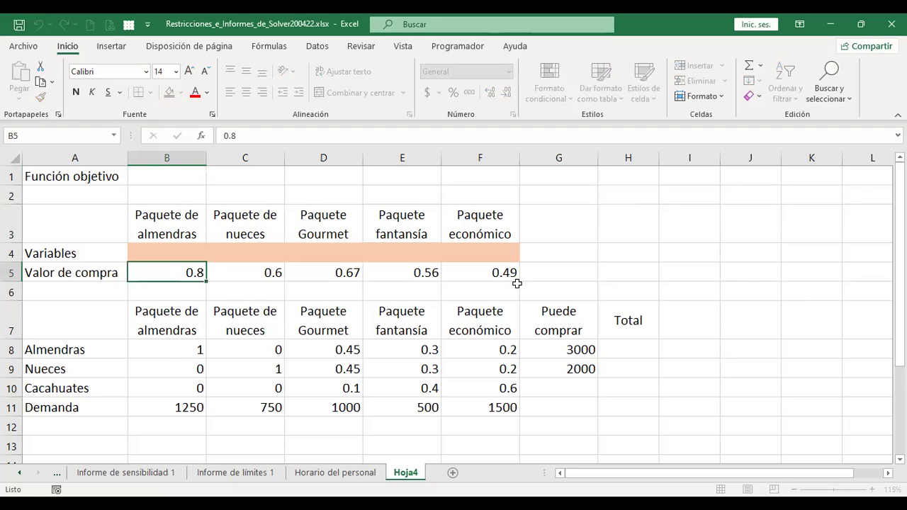
key("Up")
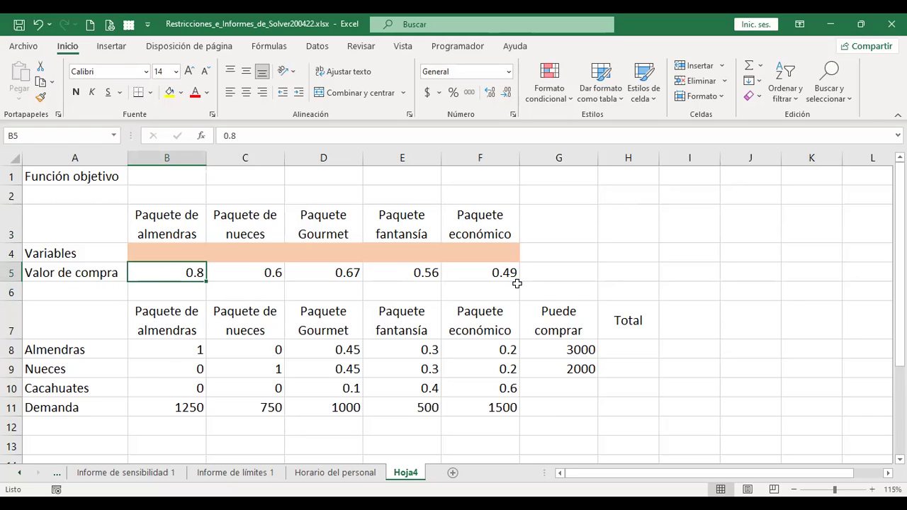
key("Up")
Review the Variables row and the five package prices in the Valor de compra row
key("Up")
key("Down")
key("Down")
key("Up")
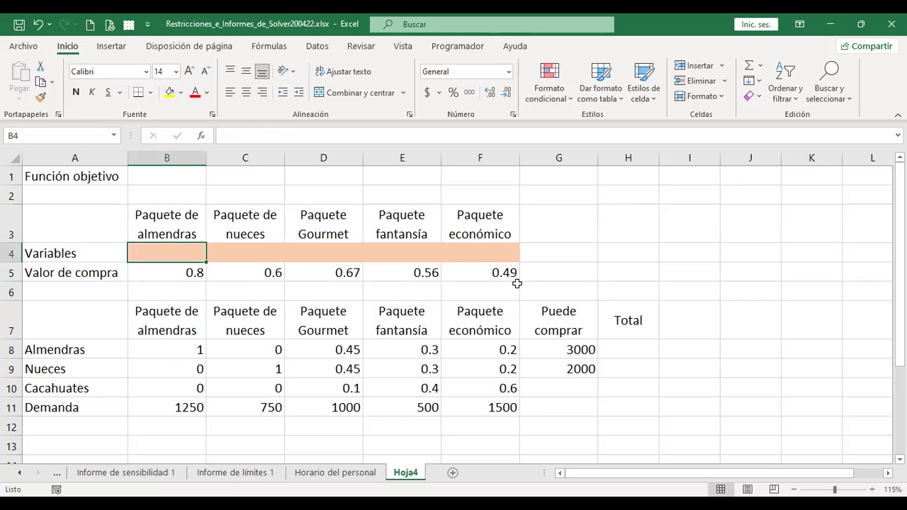
key("shift+Right")
key("shift+Right")
key("shift+Right")
key("Left")
key("Down")
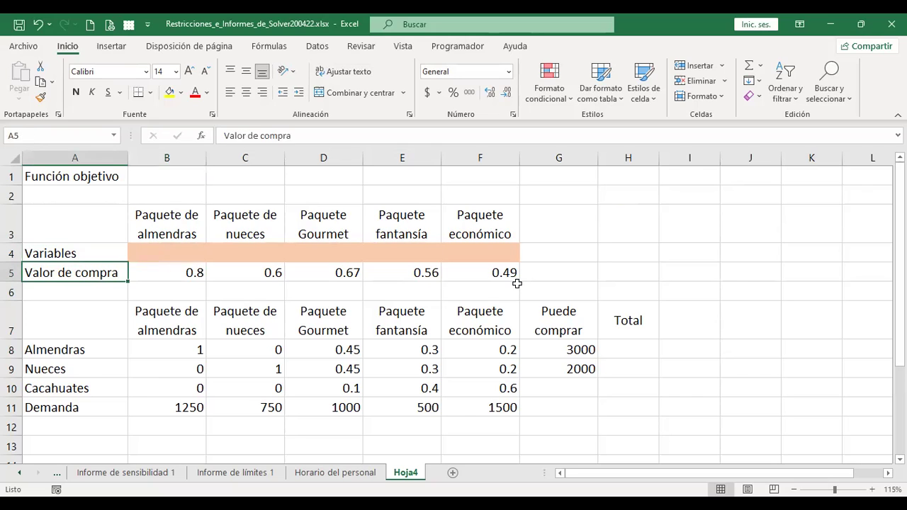
key("Right")
key("Right")
key("Left")
key("shift+Right")
key("shift+Right")
key("shift+Right")
key("shift+Right")
key("shift+Right")
key("shift+Left")
key("Left")
key("Right")
key("Up")
key("Up")
key("Up")
key("Up")
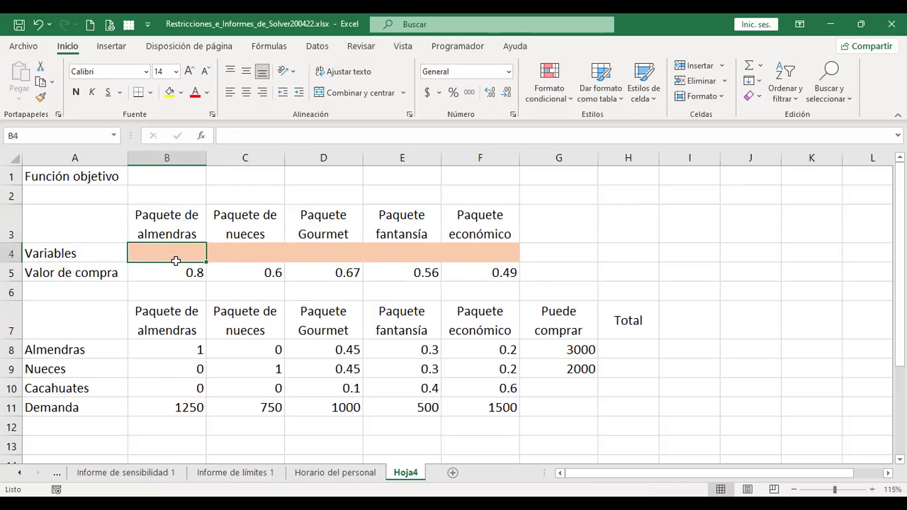
Go over the almond (0.8) and nut (0.6) variable cells and prices, then open Horario del personal
left_click_drag(176, 254, 177, 268)
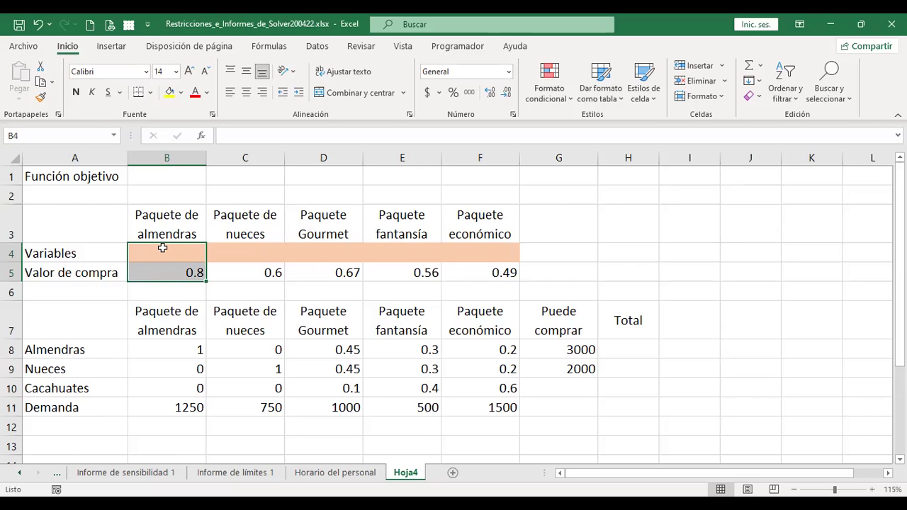
left_click(176, 270)
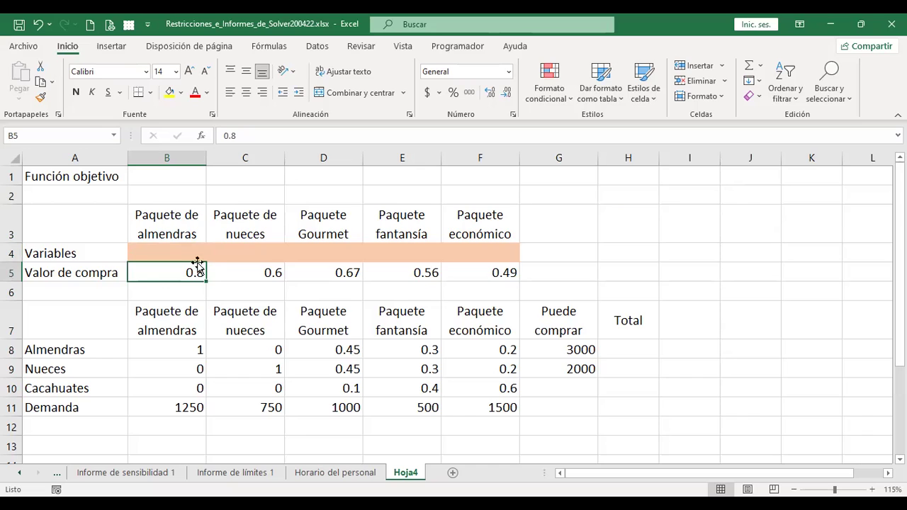
left_click(249, 247)
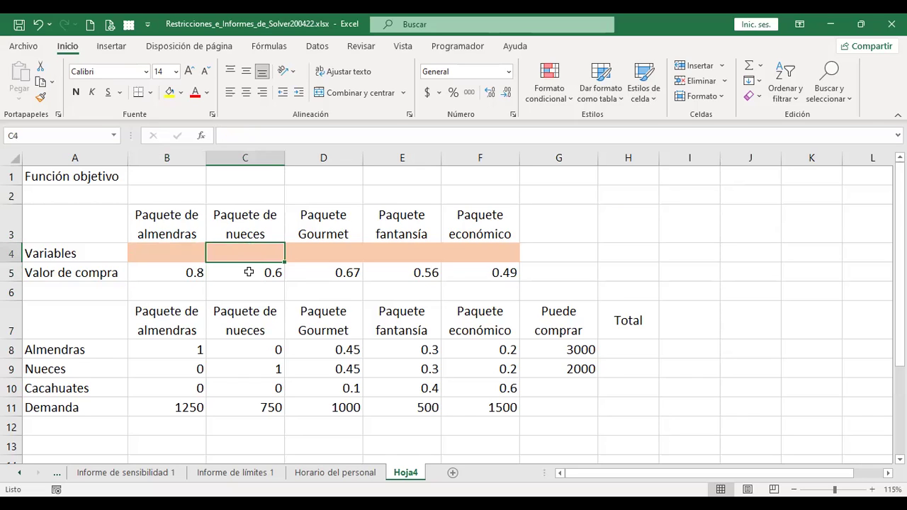
left_click(248, 270)
left_click(334, 253)
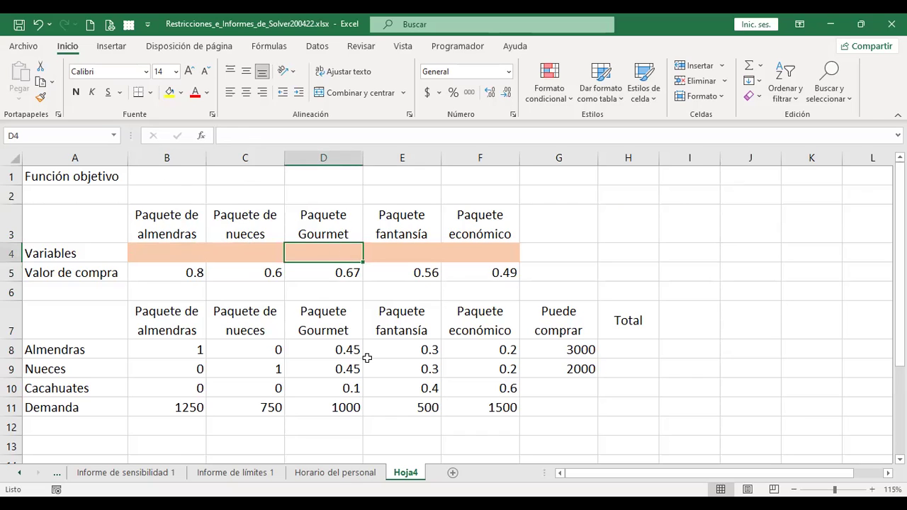
left_click(335, 473)
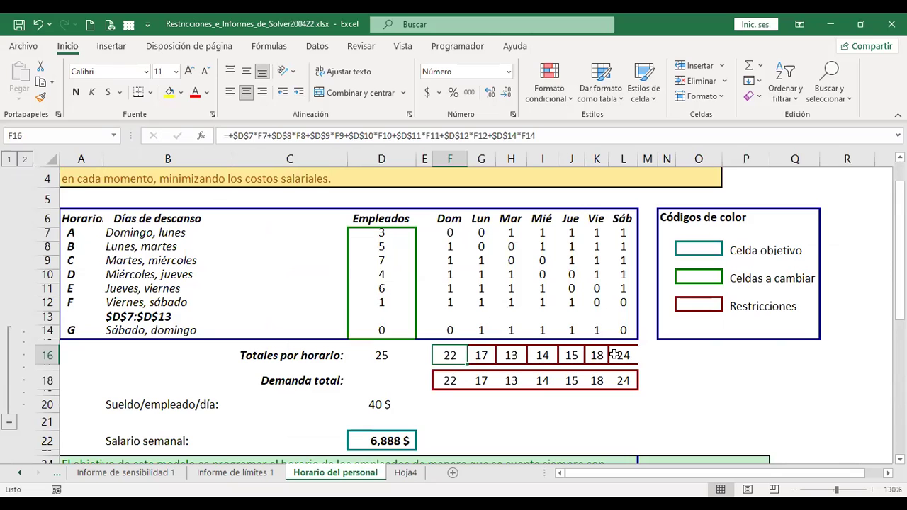
Review Sunday's total formula in F16, then look at Hoja4's objective cell B1
key("F2")
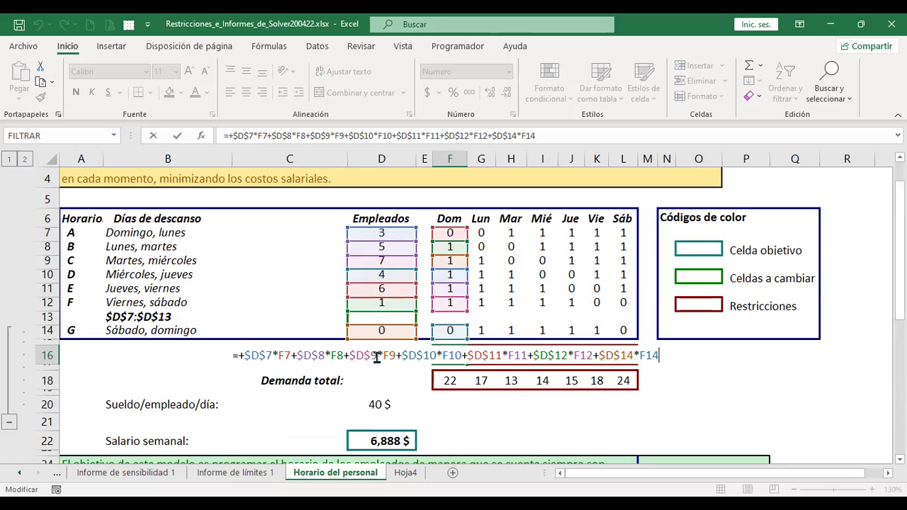
key("Return")
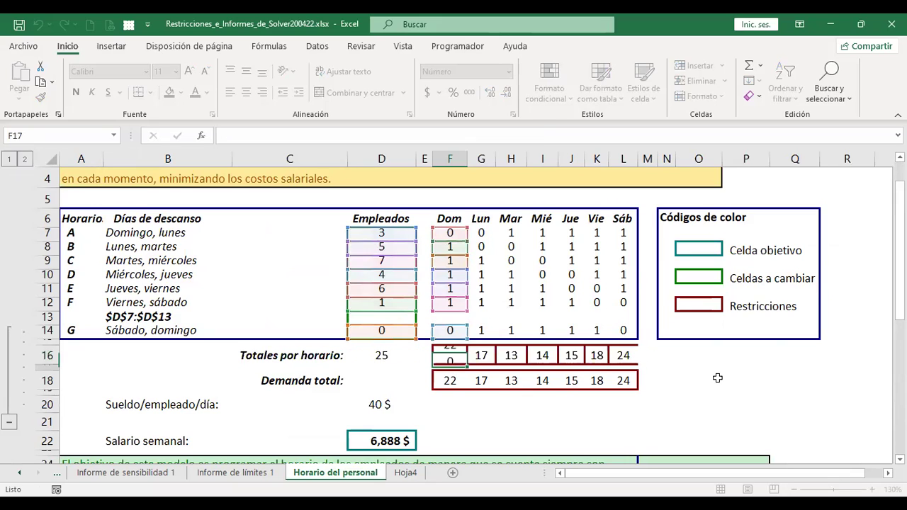
key("ctrl+Page_Down")
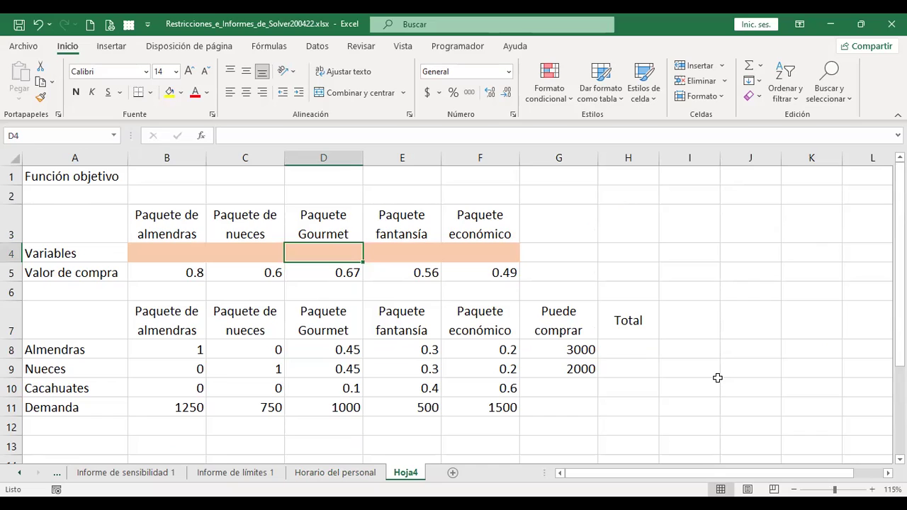
key("Up")
key("Up")
key("Up")
key("Left")
key("Left")
key("Left")
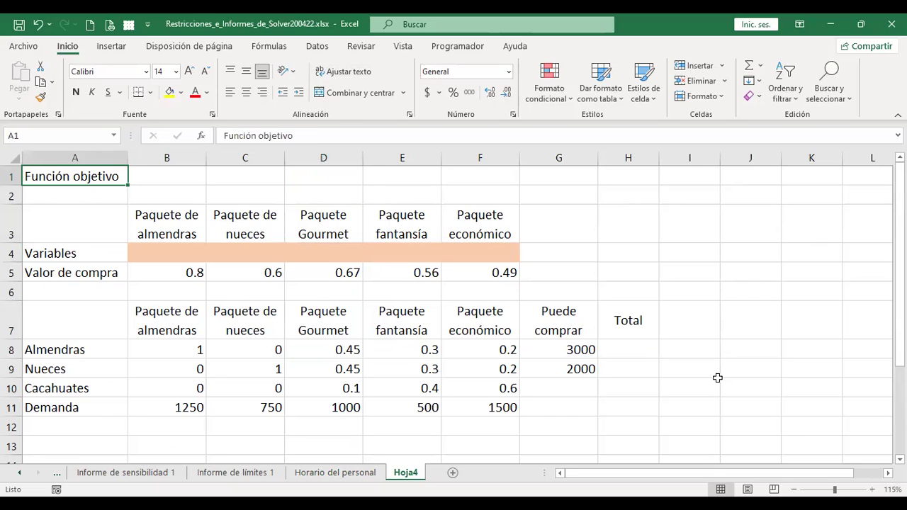
key("Right")
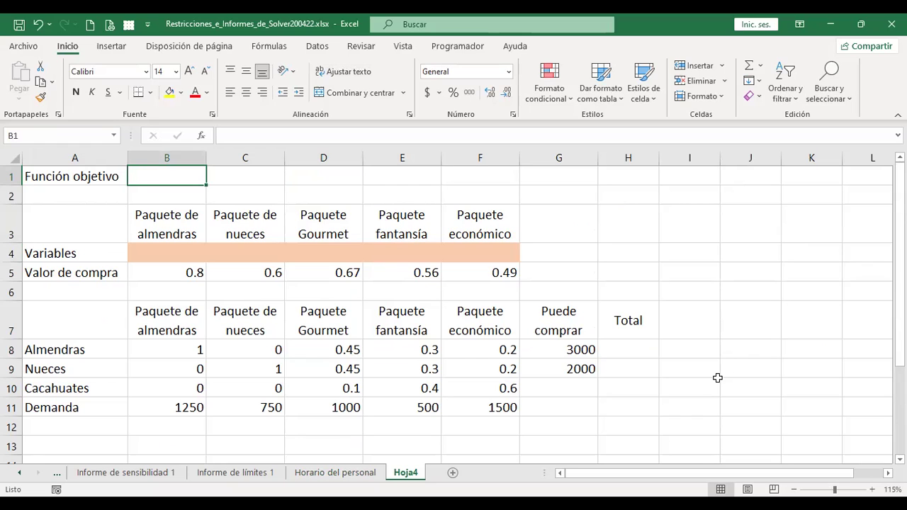
Recheck F16's formula on Horario del personal and return to Hoja4
key("ctrl+Page_Up")
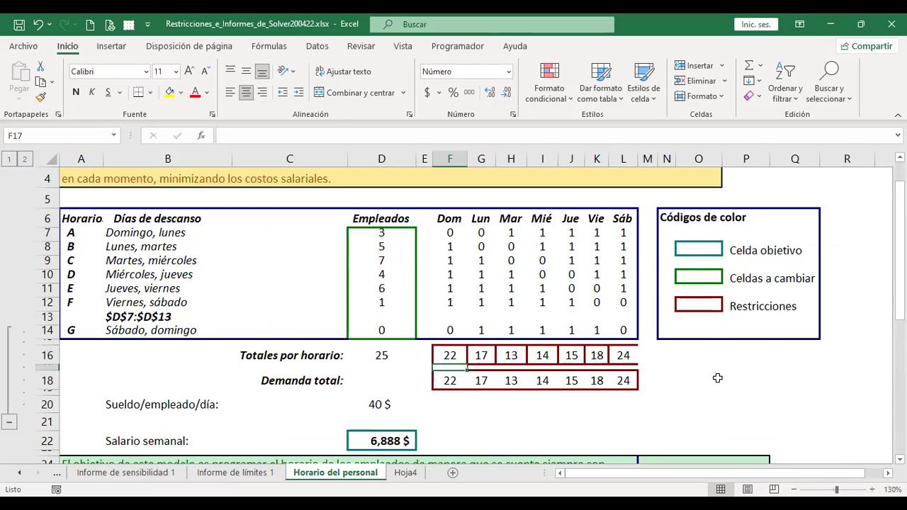
key("Up")
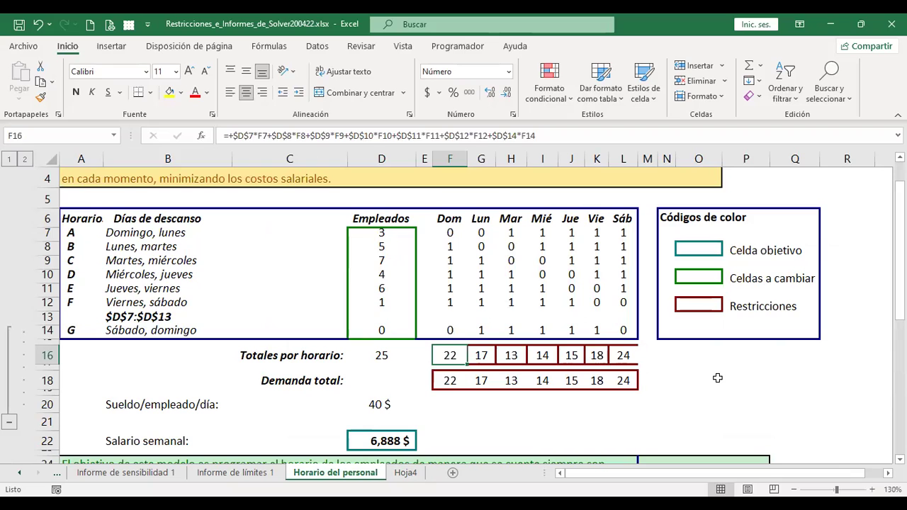
key("F2")
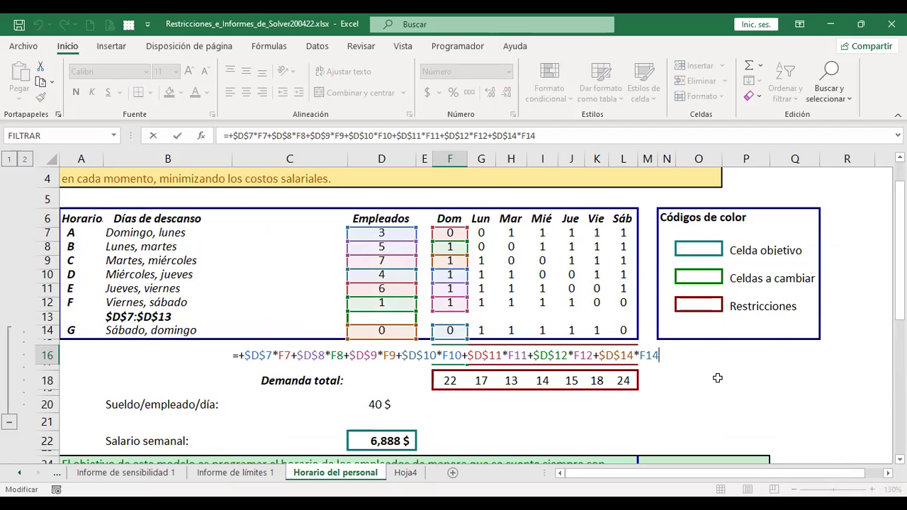
key("Return")
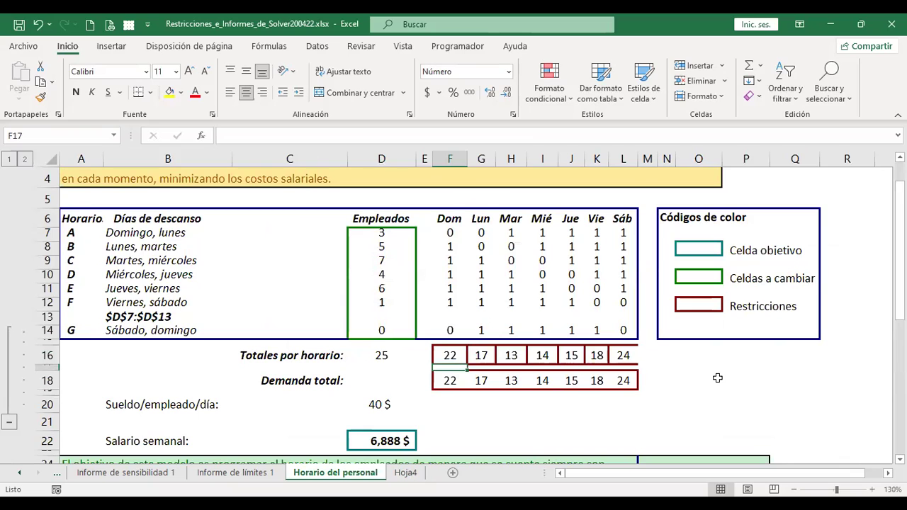
key("ctrl+Page_Down")
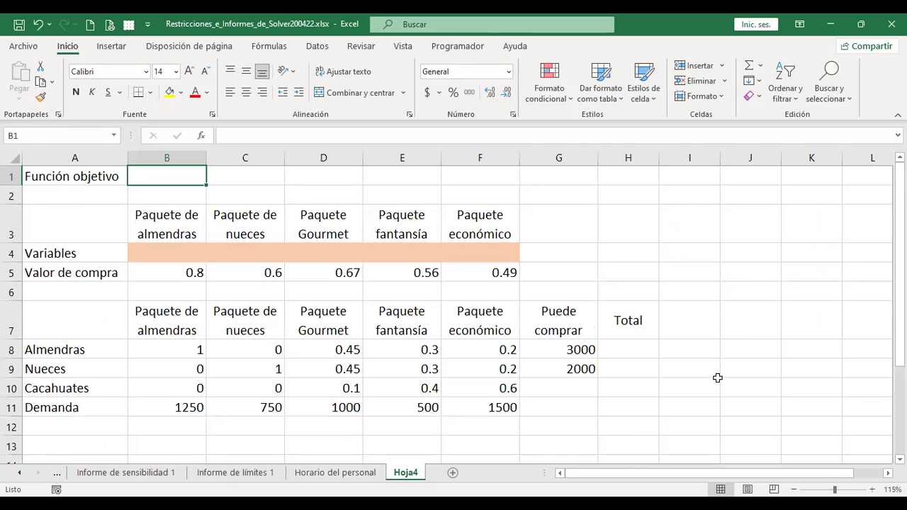
Start a SUMAPRODUCTO formula in B1 with +suma, cancel it, and return to Horario del personal
type("+s")
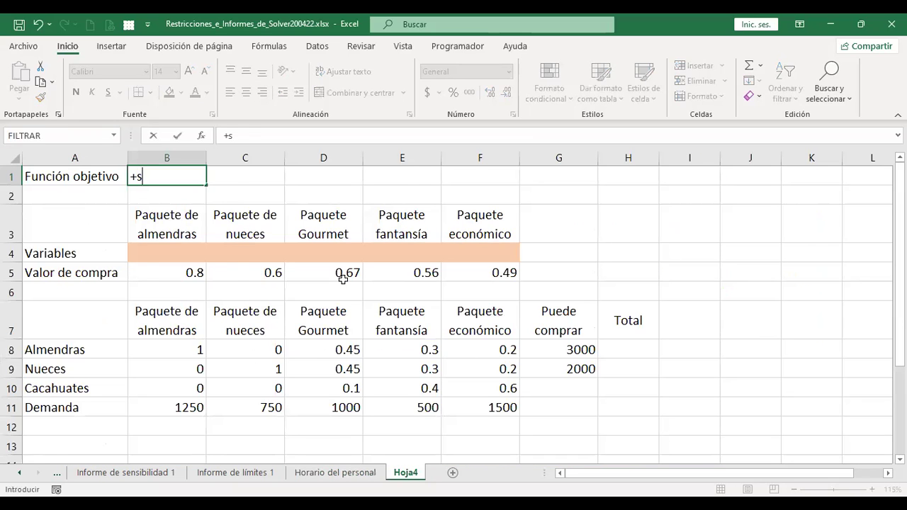
type("uma")
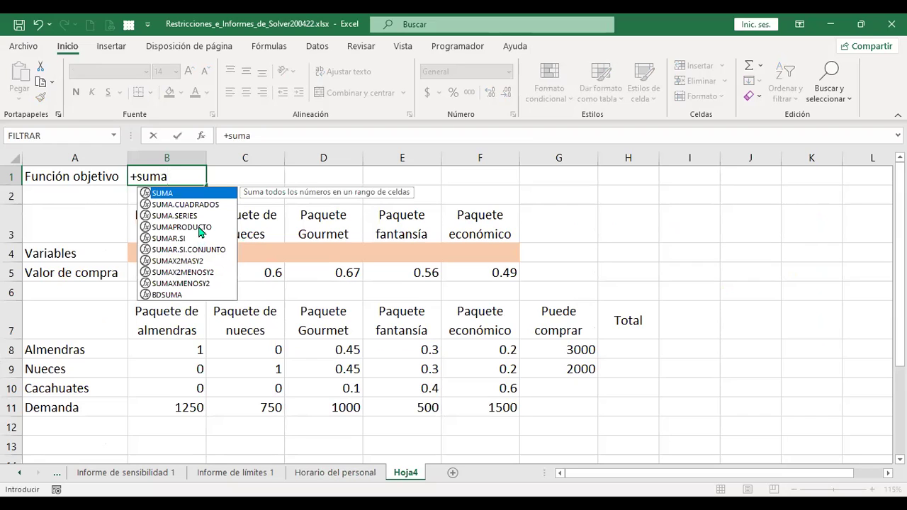
double_click(200, 232)
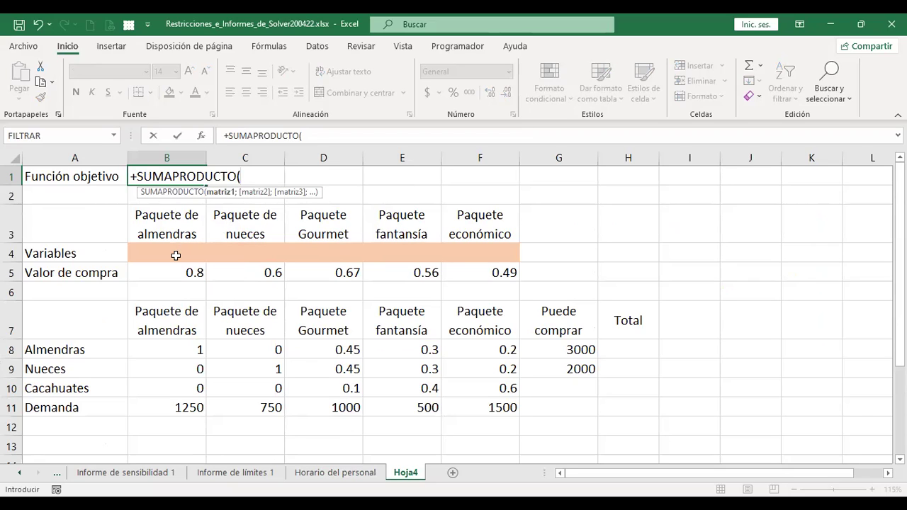
key("Escape")
left_click(352, 473)
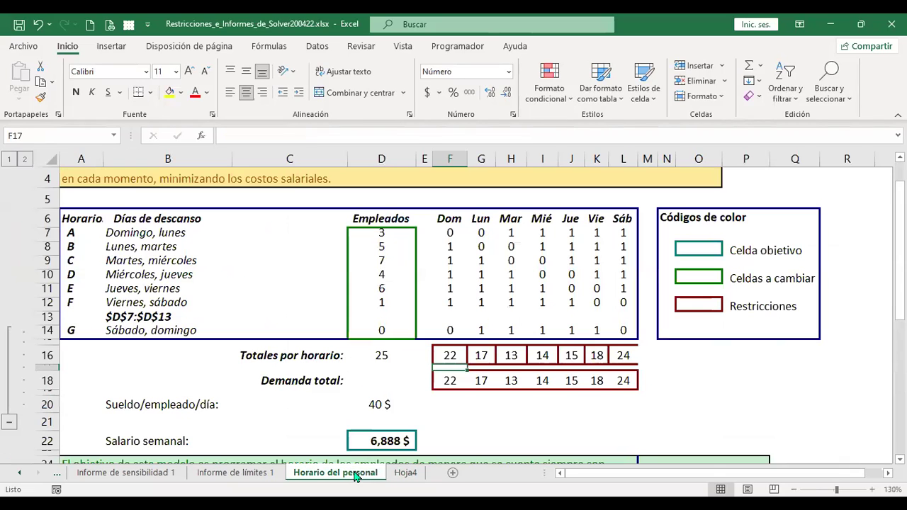
Inspect F16's long $D$7*F7 sum formula, then begin replacing it with +sumapro
left_click(450, 356)
double_click(448, 356)
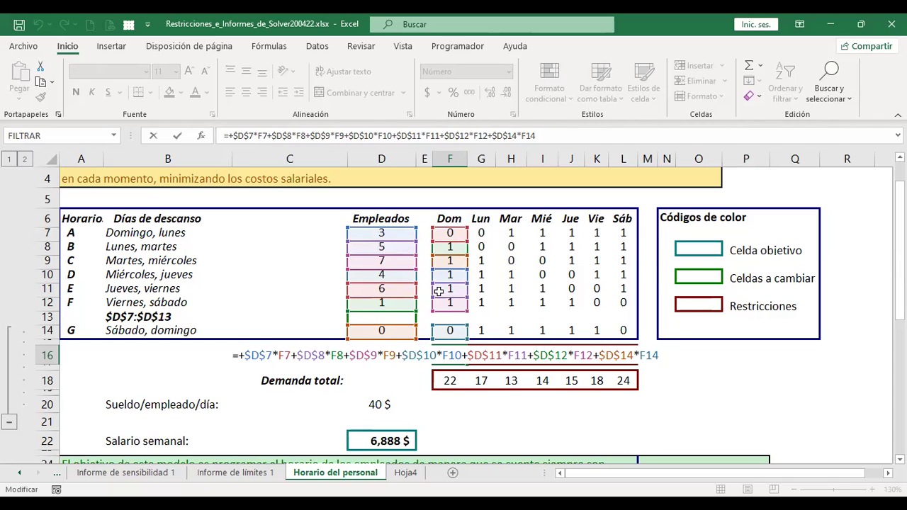
key("ctrl+Return")
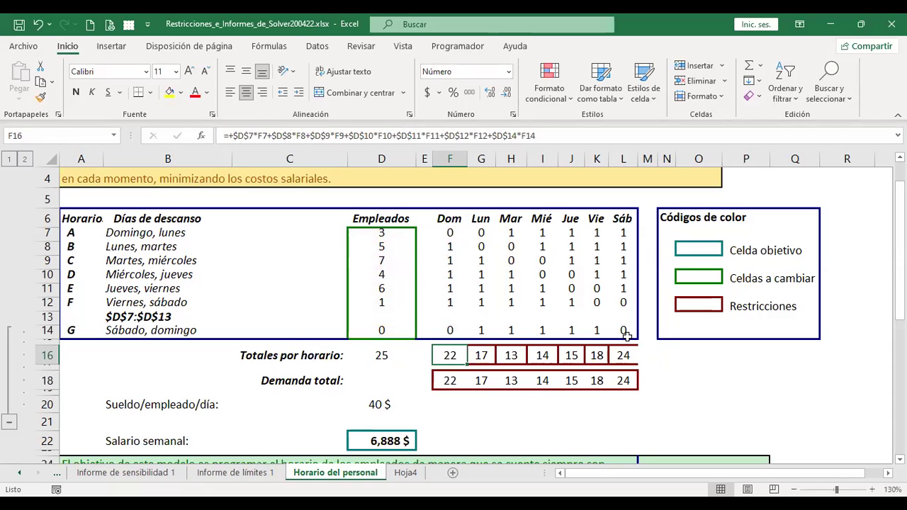
type("+")
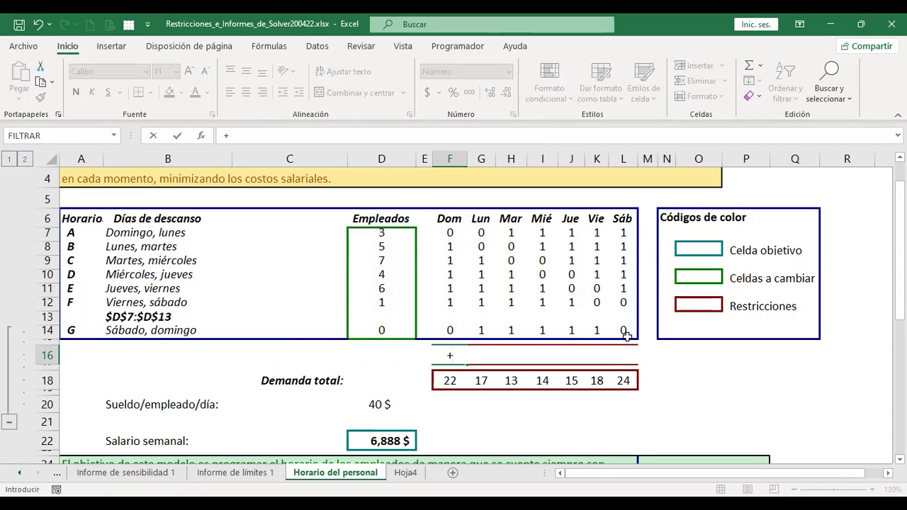
key("Escape")
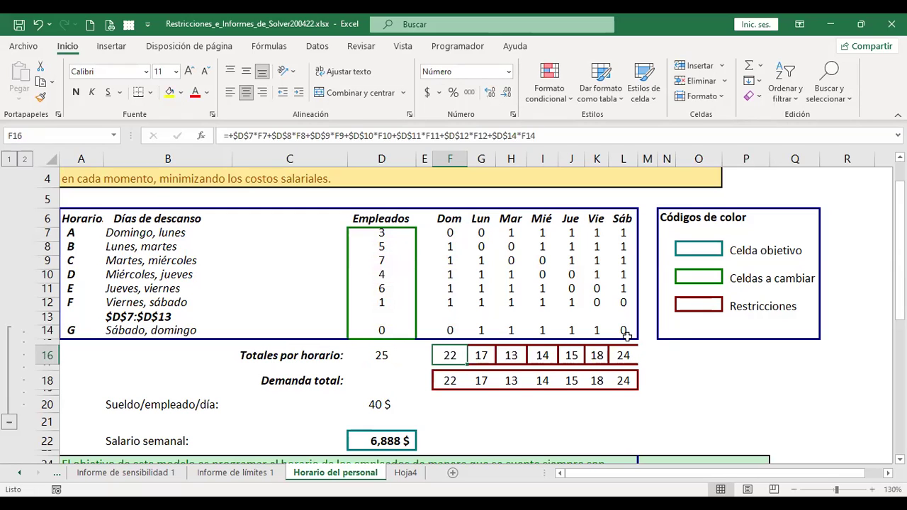
key("F2")
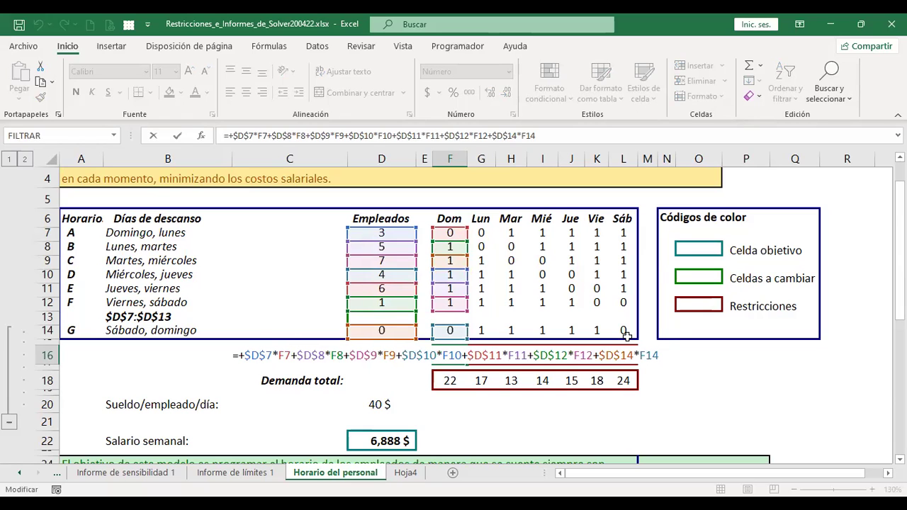
key("Escape")
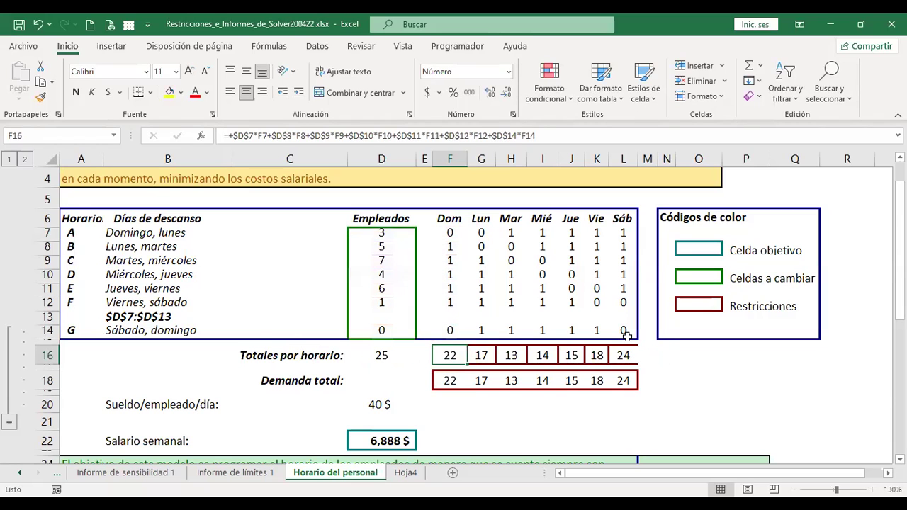
type("+sumapro")
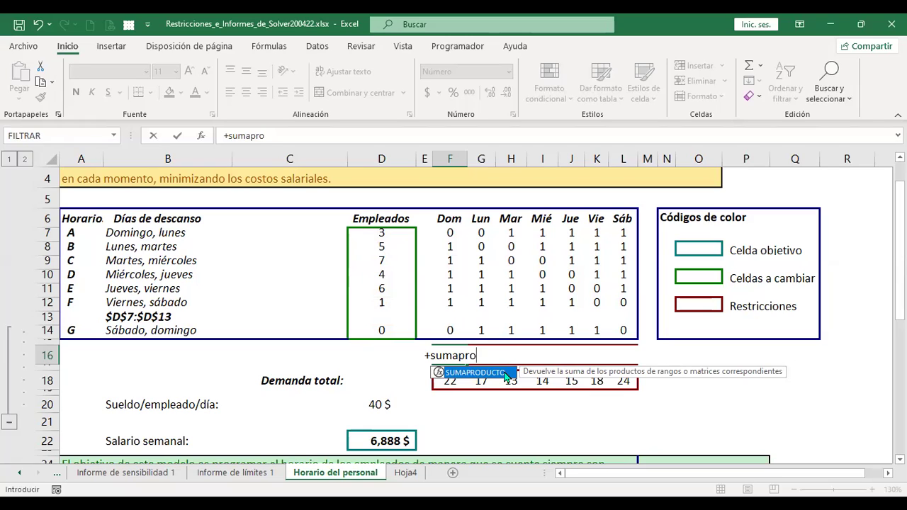
Complete F16 as =+SUMAPRODUCTO(D7:D14;F7:F14) and confirm it still totals 22
key("Tab")
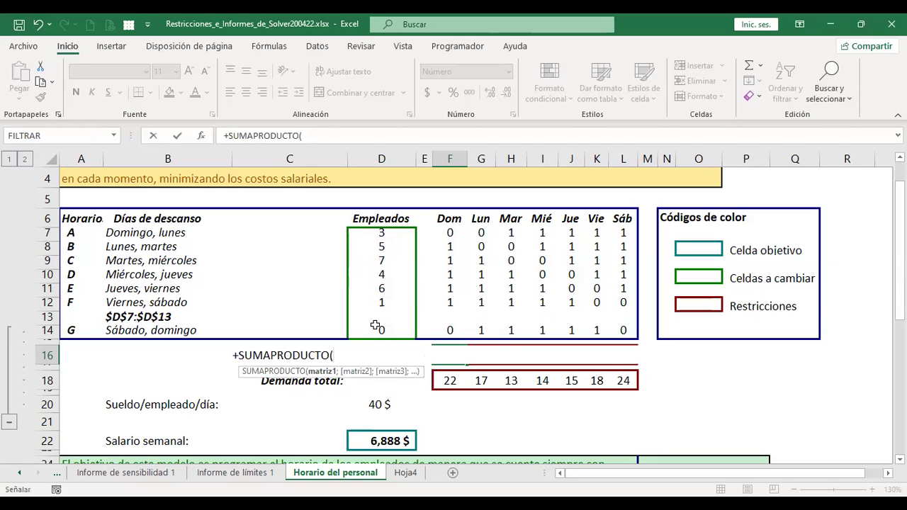
left_click_drag(381, 232, 376, 329)
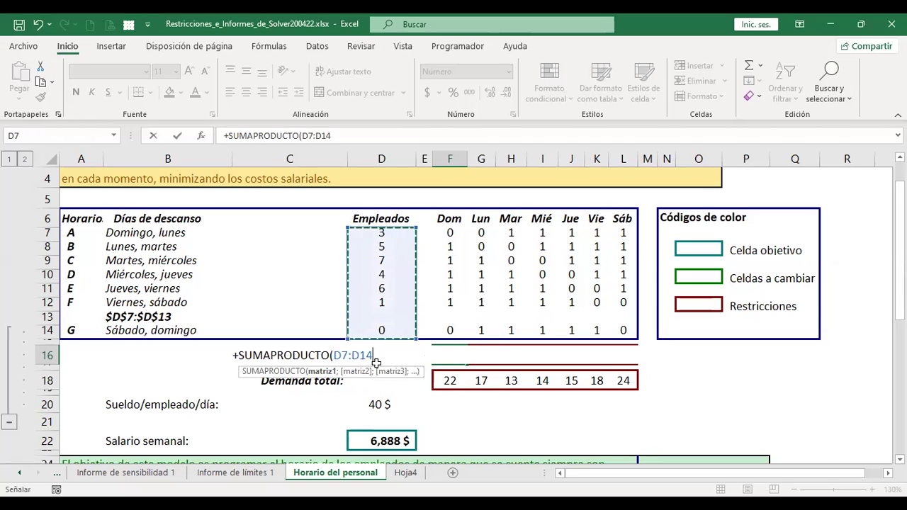
type(";")
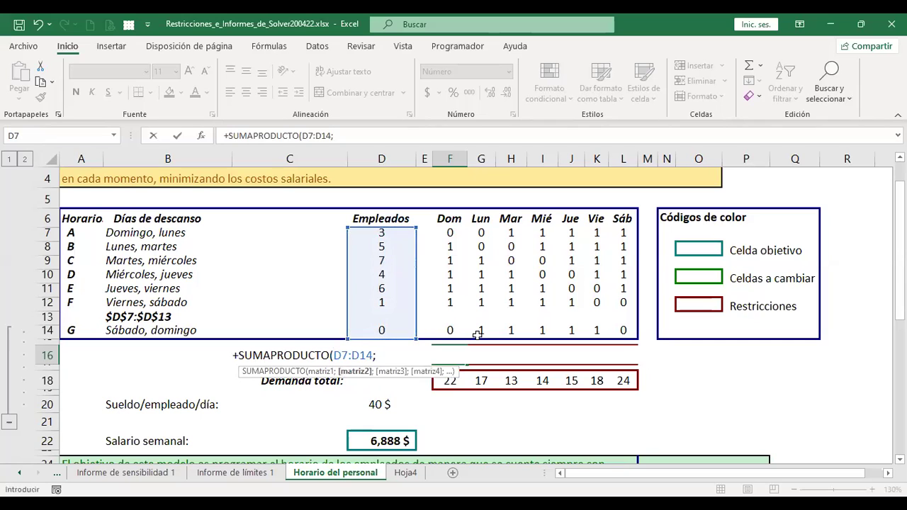
left_click(449, 234)
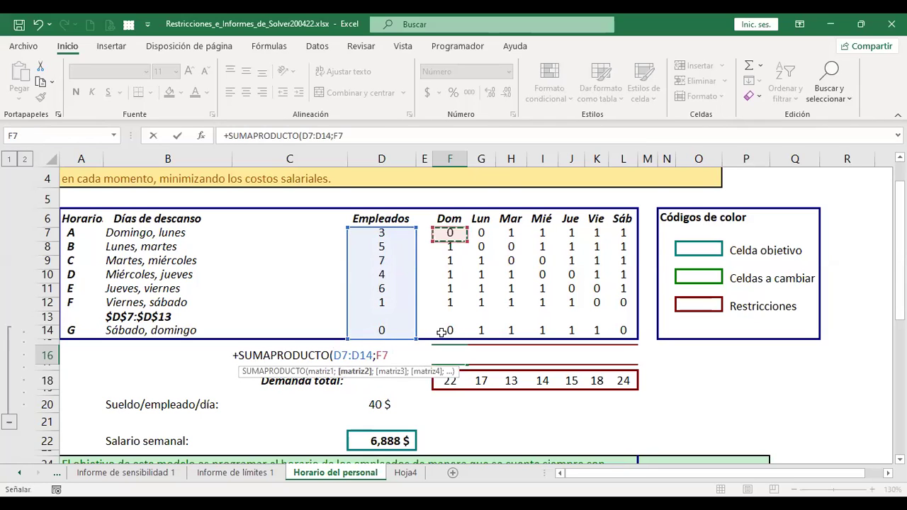
left_click_drag(449, 234, 446, 328)
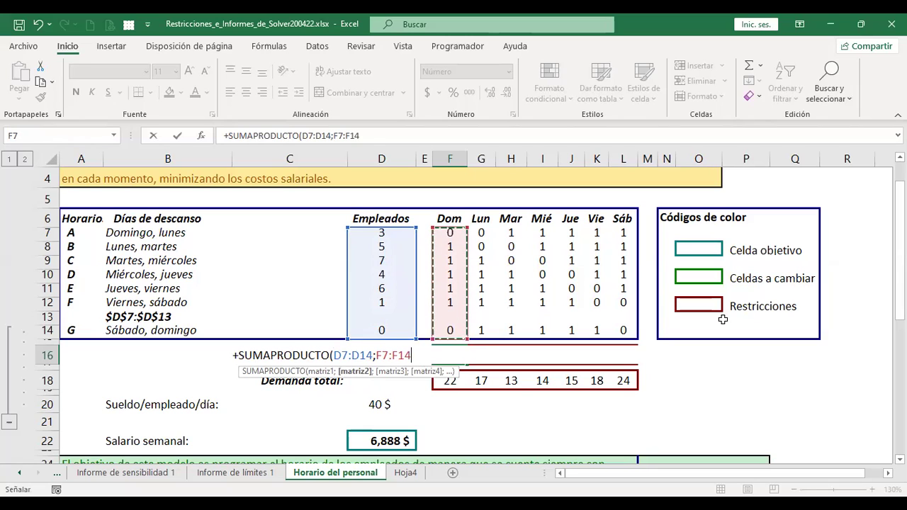
key("ctrl+Return")
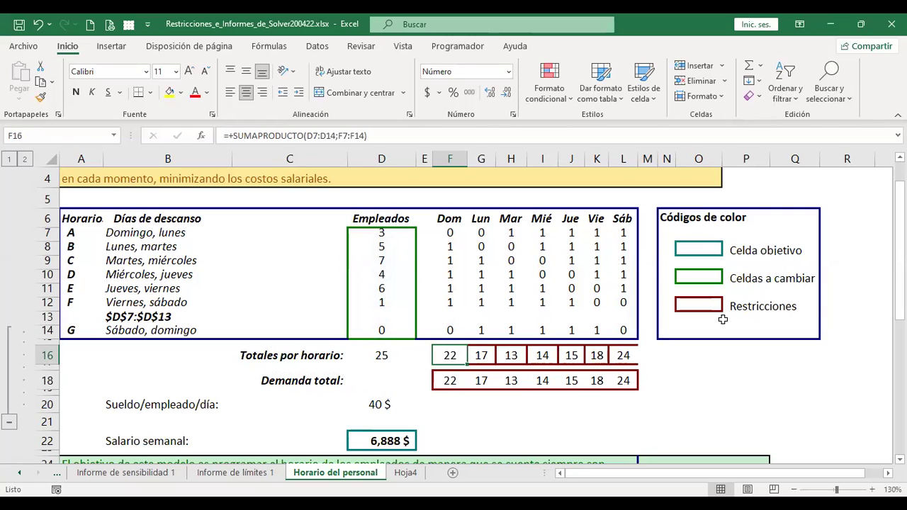
key("F2")
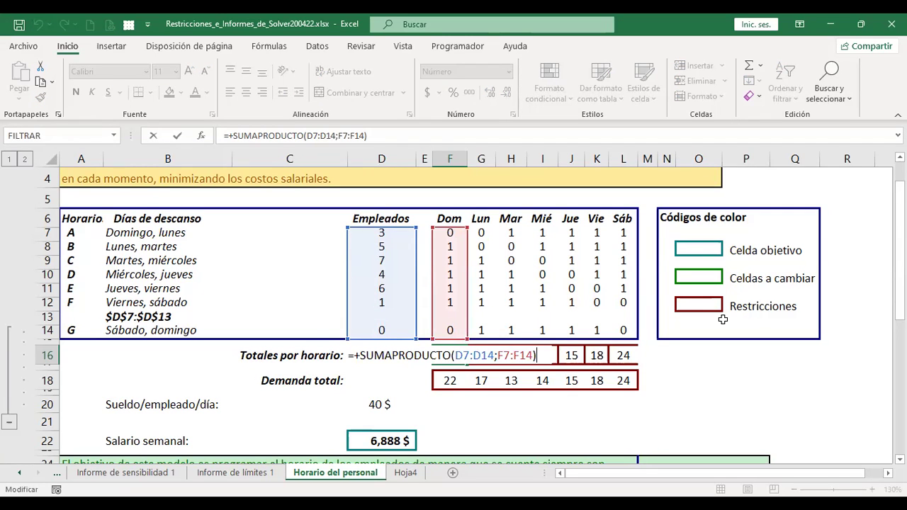
key("Escape")
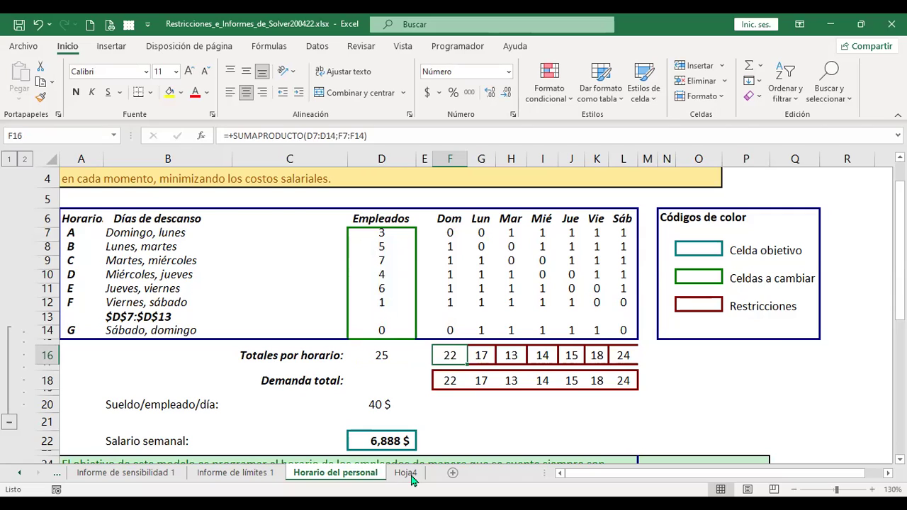
On Hoja4, enter =+SUMAPRODUCTO(B4:F4;B5:F5) as the objective function in B1
left_click(408, 474)
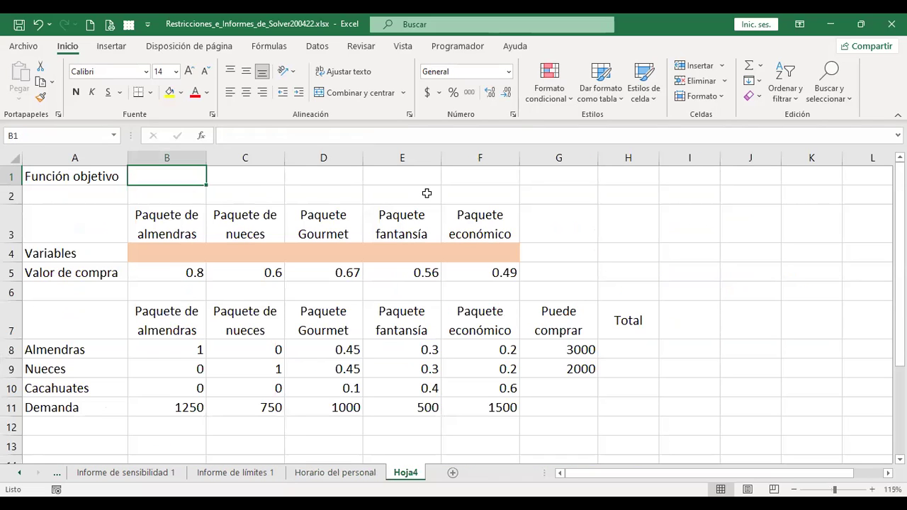
type("+")
type("sumapr")
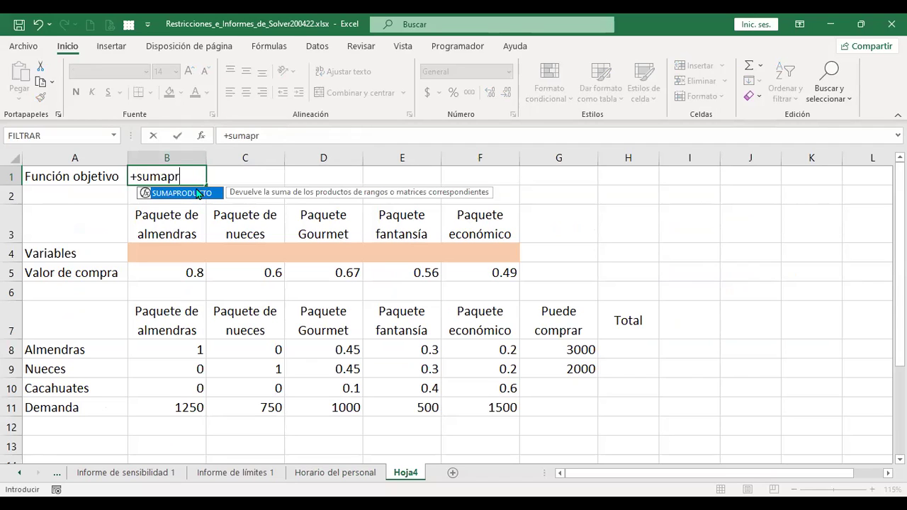
double_click(182, 193)
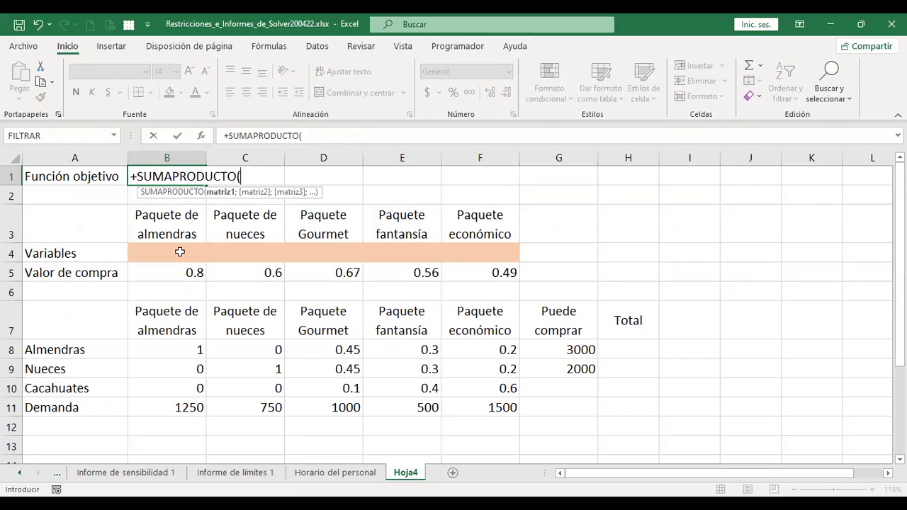
left_click(180, 253)
left_click(484, 264, "shift")
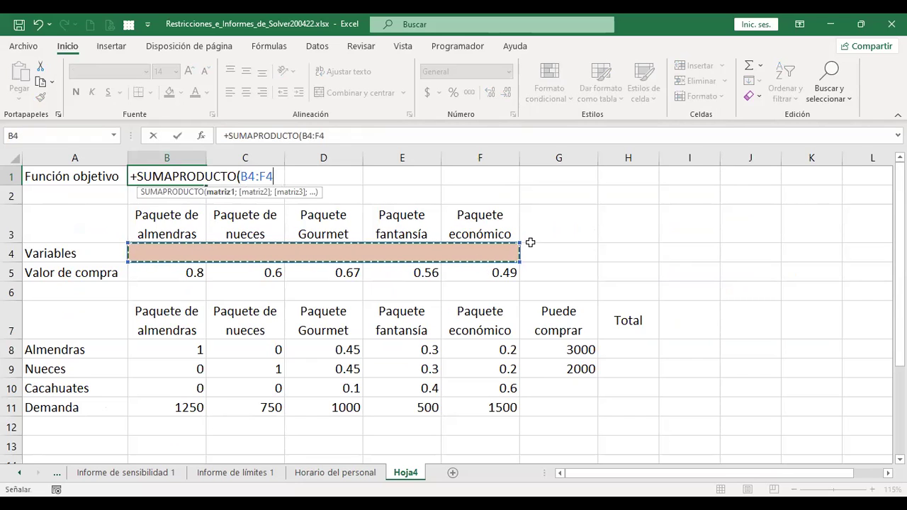
type(";")
left_click(202, 273)
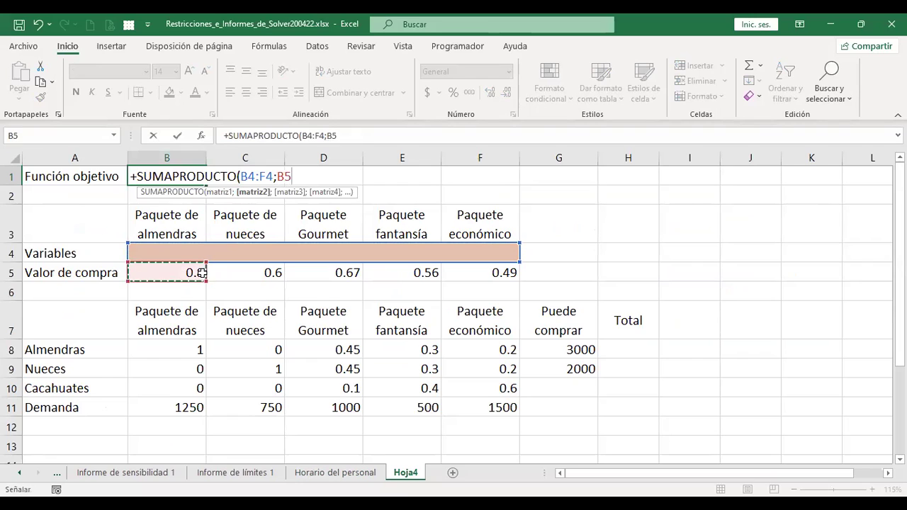
left_click(504, 277, "shift")
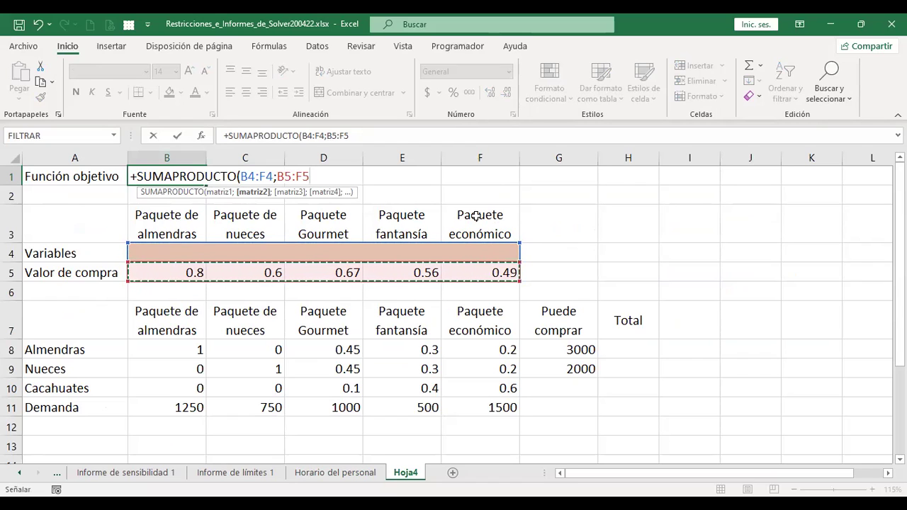
key("ctrl+Return")
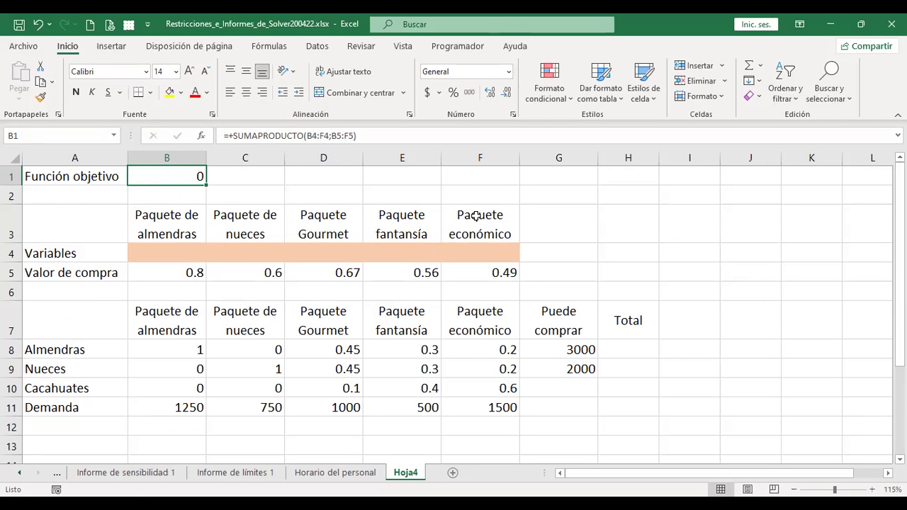
left_click(178, 253)
left_click(239, 252)
left_click(327, 250)
left_click(400, 250)
left_click(482, 251)
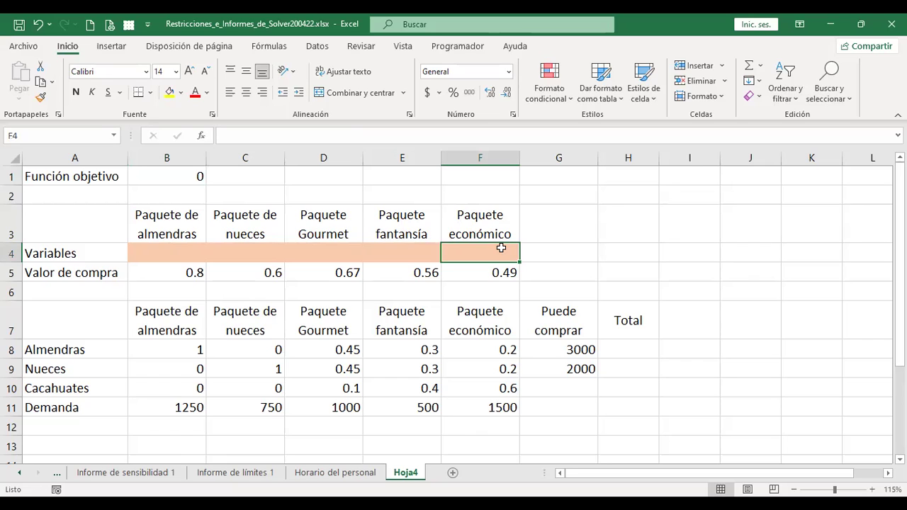
left_click(139, 175)
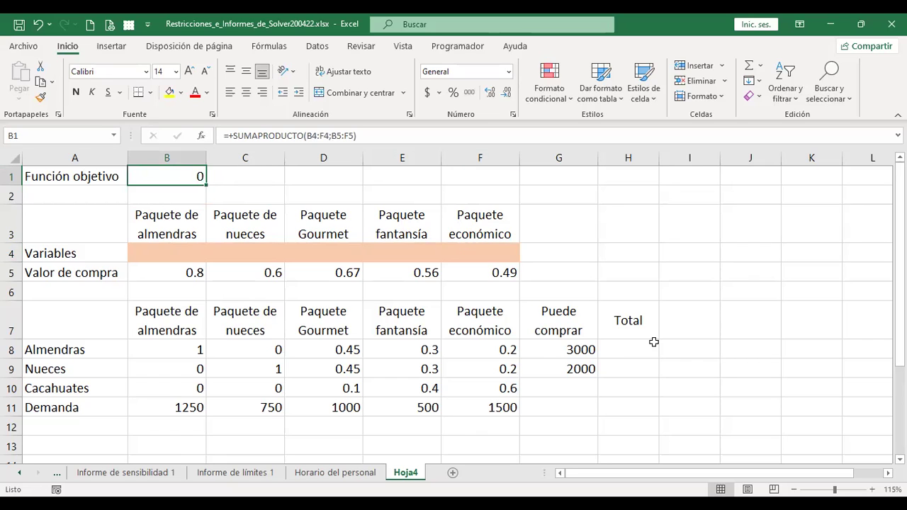
left_click(634, 352)
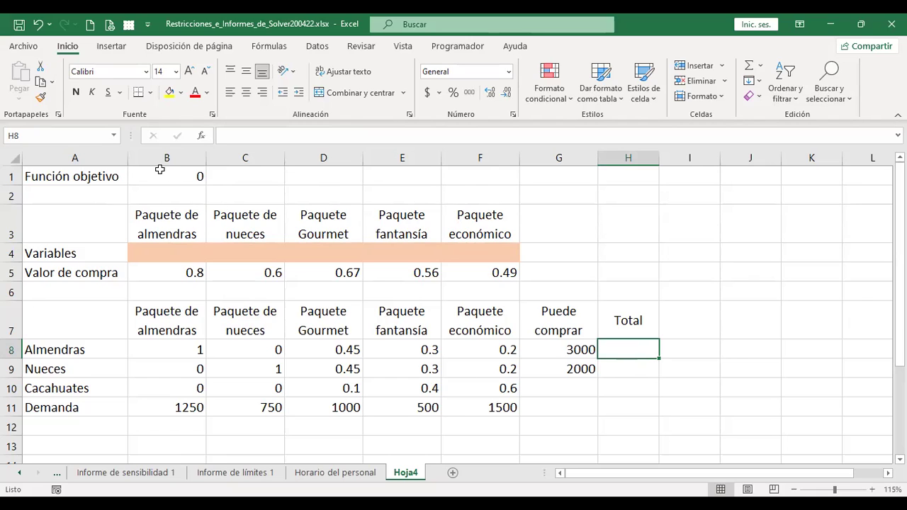
left_click(157, 177)
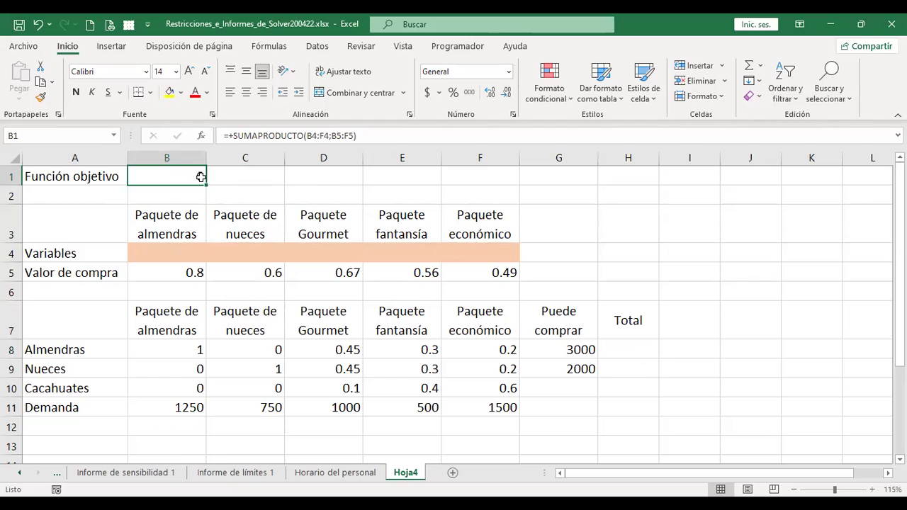
left_click(636, 352)
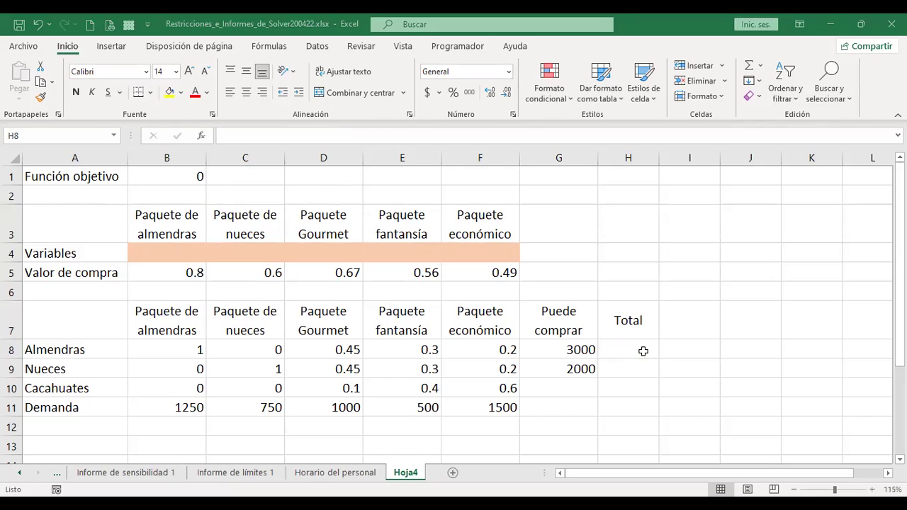
left_click(628, 347)
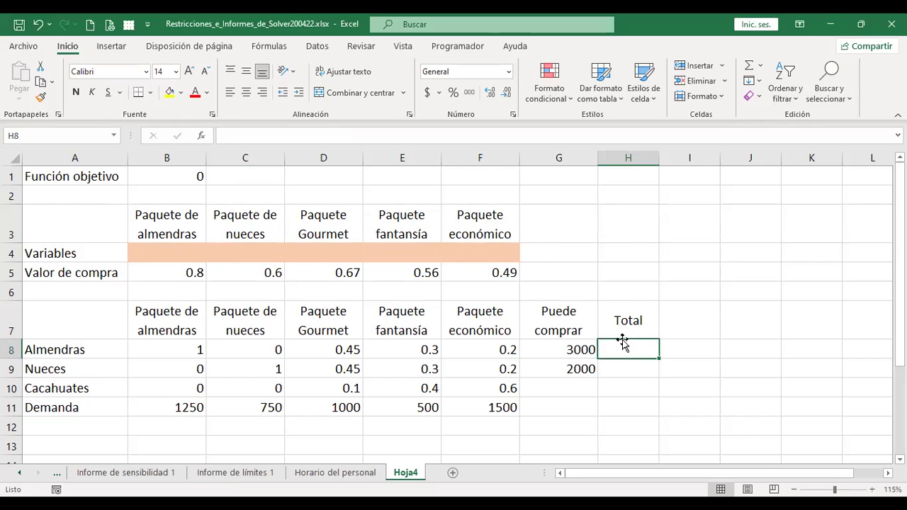
scroll(627, 347, "down", 1)
left_click(575, 272)
left_click_drag(576, 276, 576, 285)
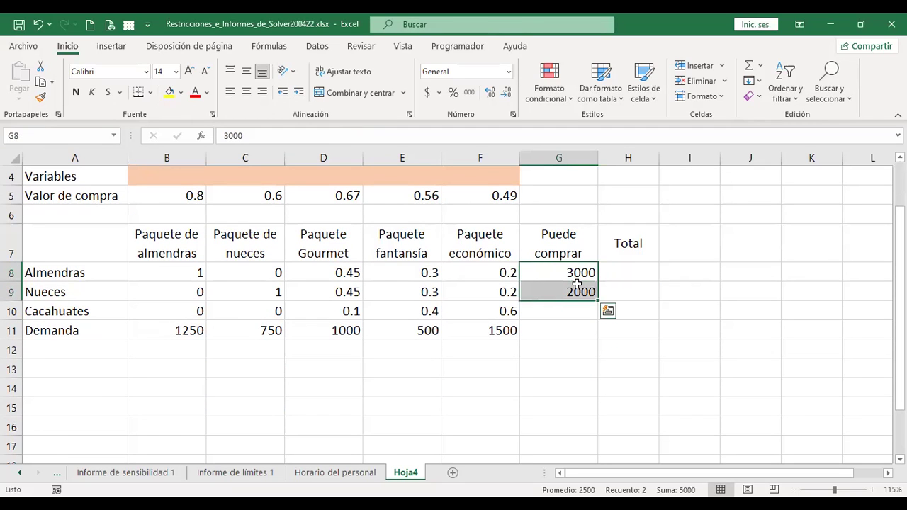
left_click(616, 272)
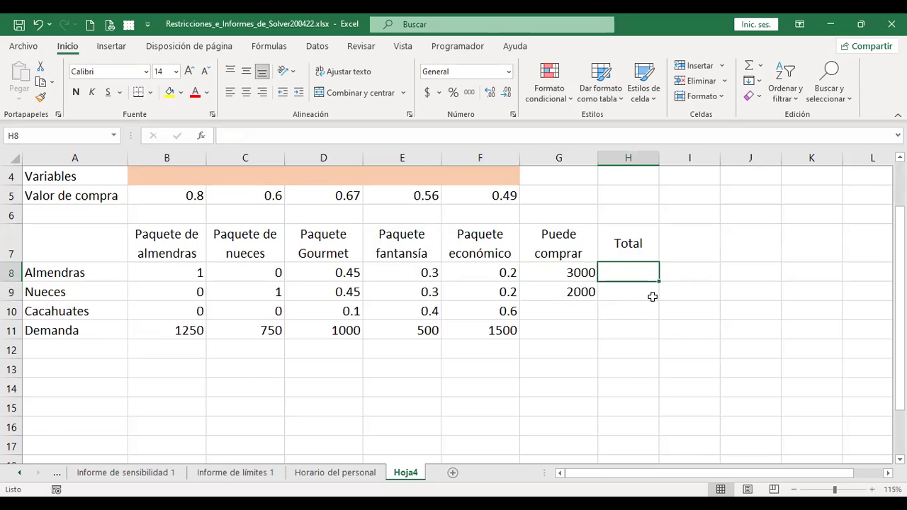
left_click_drag(574, 272, 579, 289)
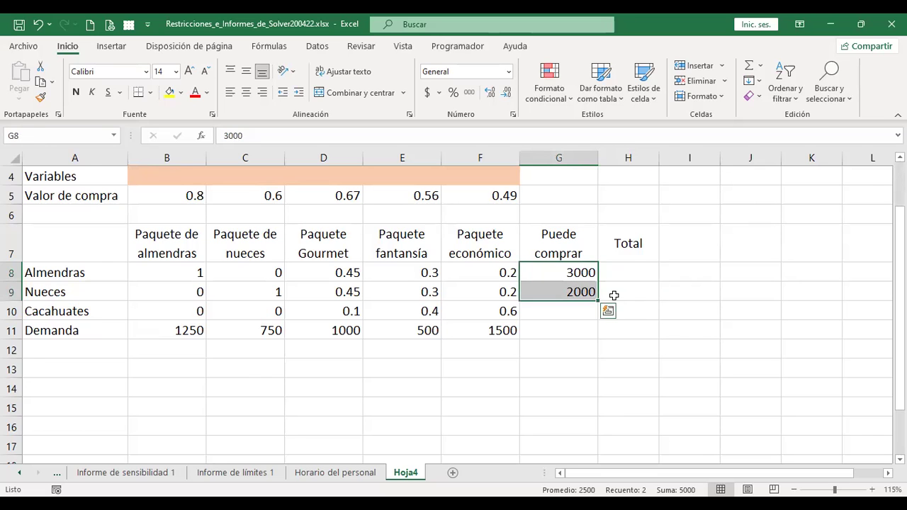
scroll(613, 296, "up", 1)
left_click(630, 349)
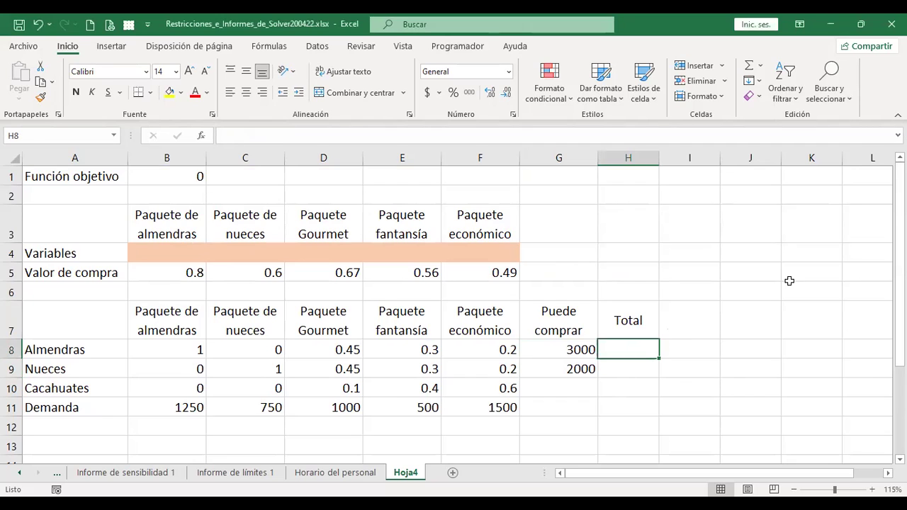
Enter =+SUMAPRODUCTO(B4:F4;B8:F8) in the Almendras Total cell H8
type("+")
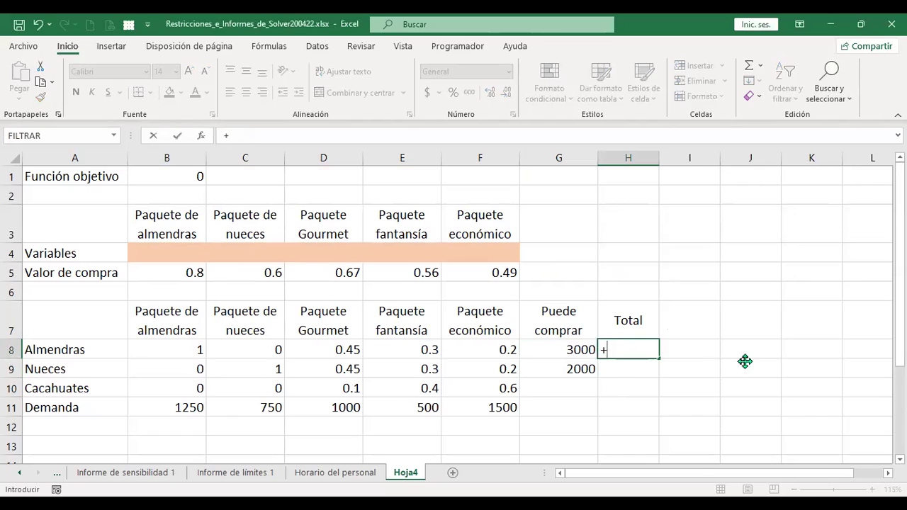
type("suma")
double_click(668, 401)
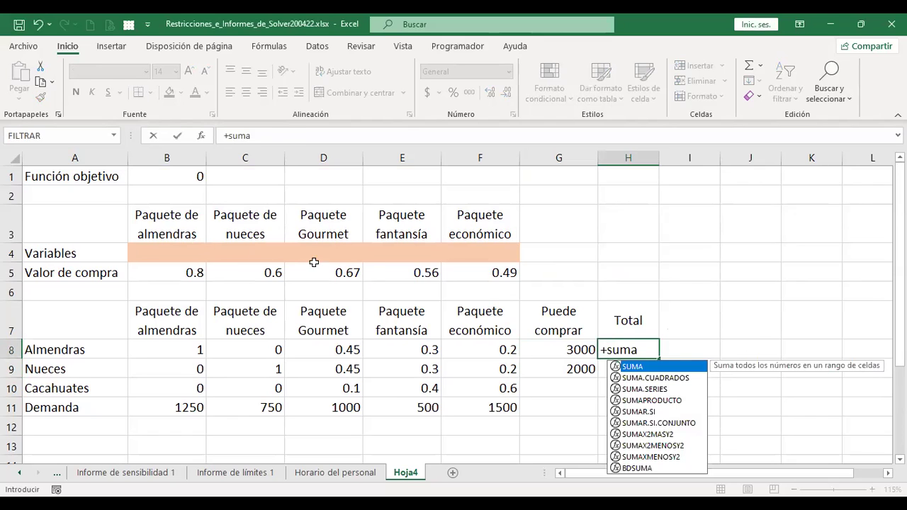
left_click(197, 255)
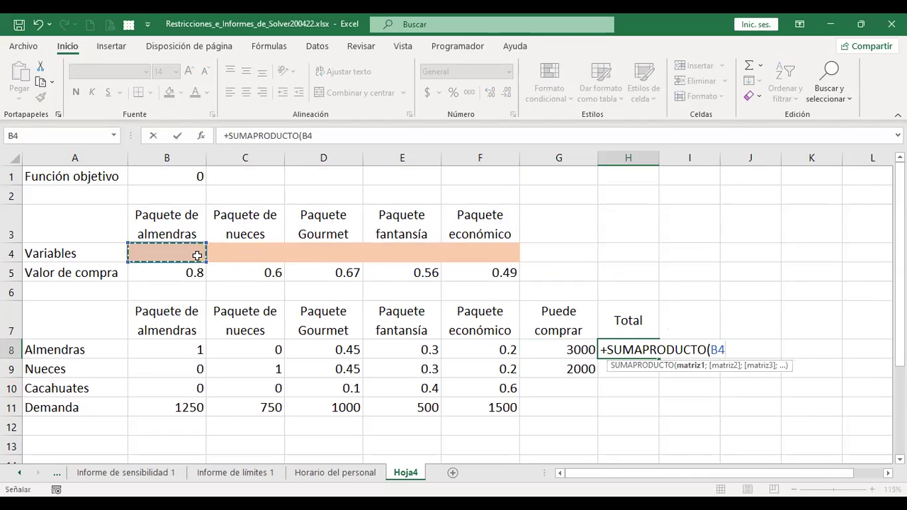
left_click(481, 253, "shift")
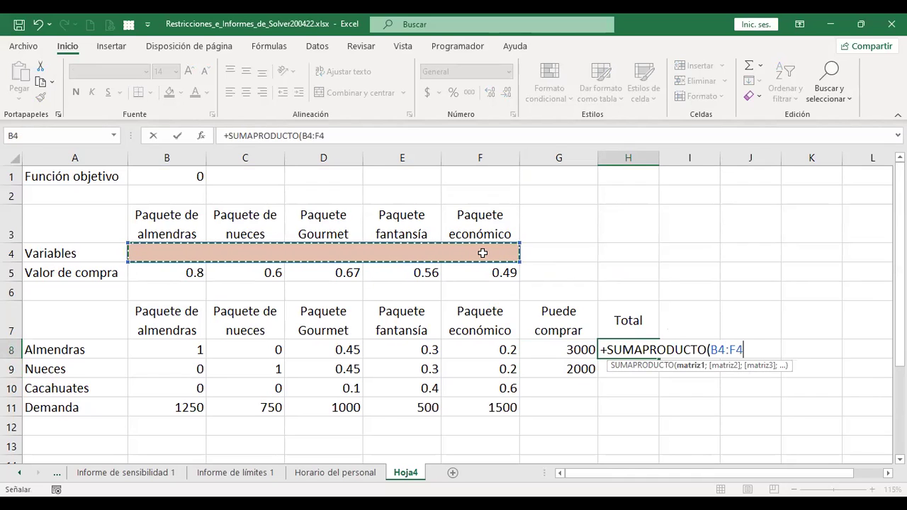
type(";")
left_click(186, 350)
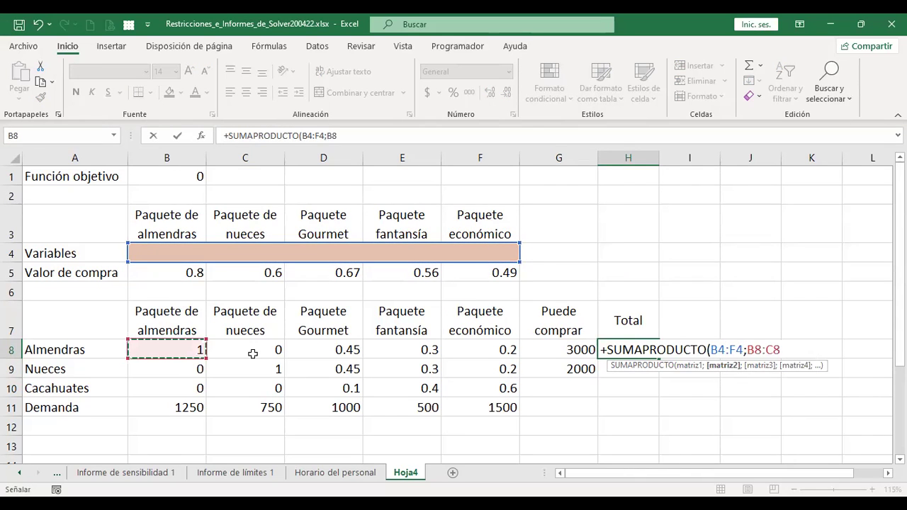
left_click(490, 354, "shift")
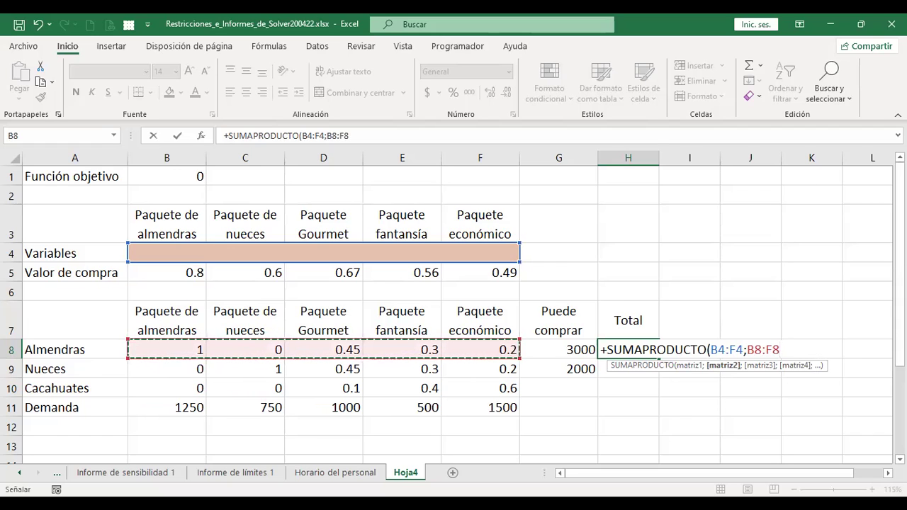
key("ctrl+Return")
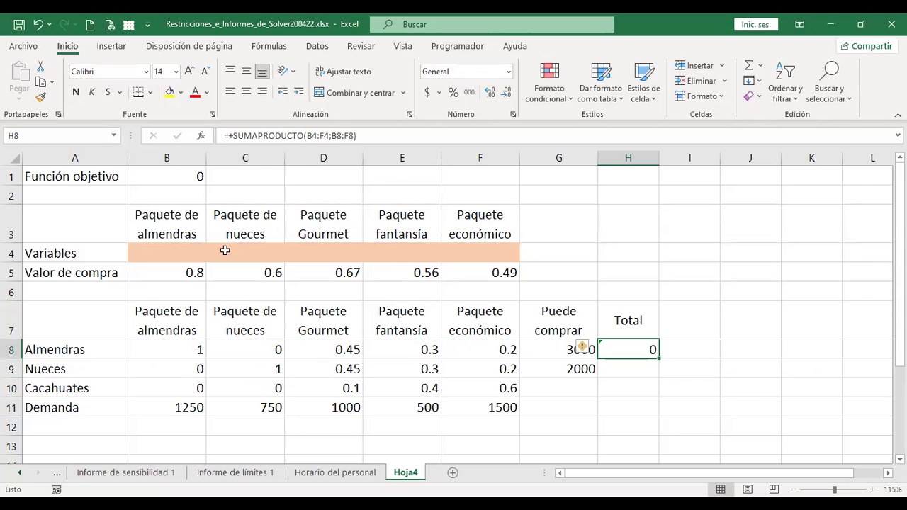
Anchor the variables range in H8's formula as $B$4:$F$4
key("F2")
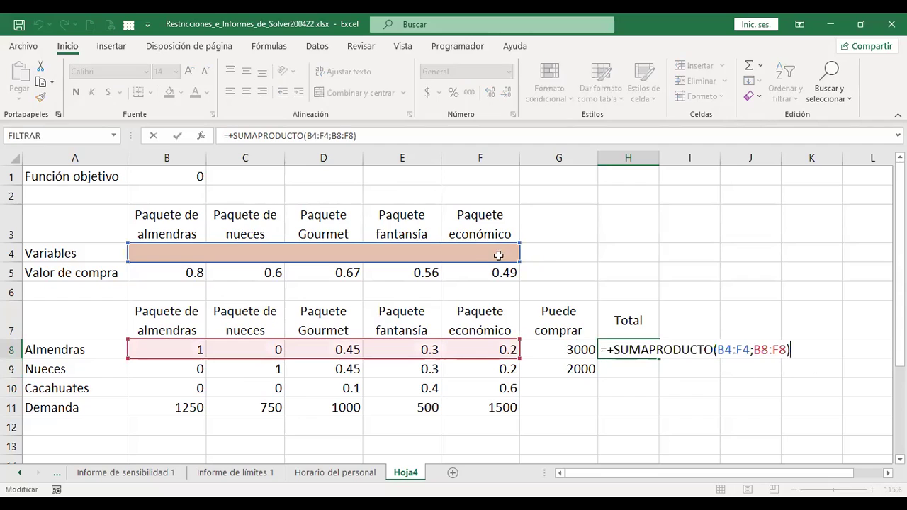
left_click(724, 349)
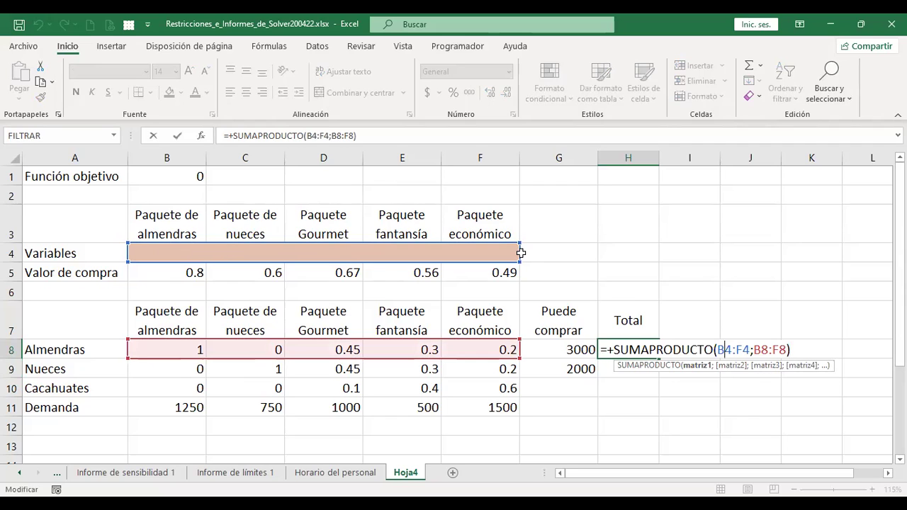
key("F4")
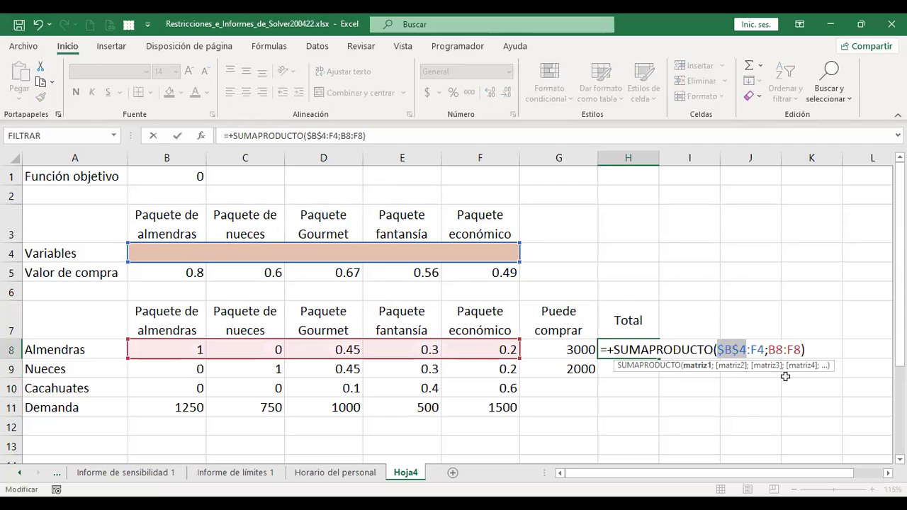
left_click(758, 349)
key("F4")
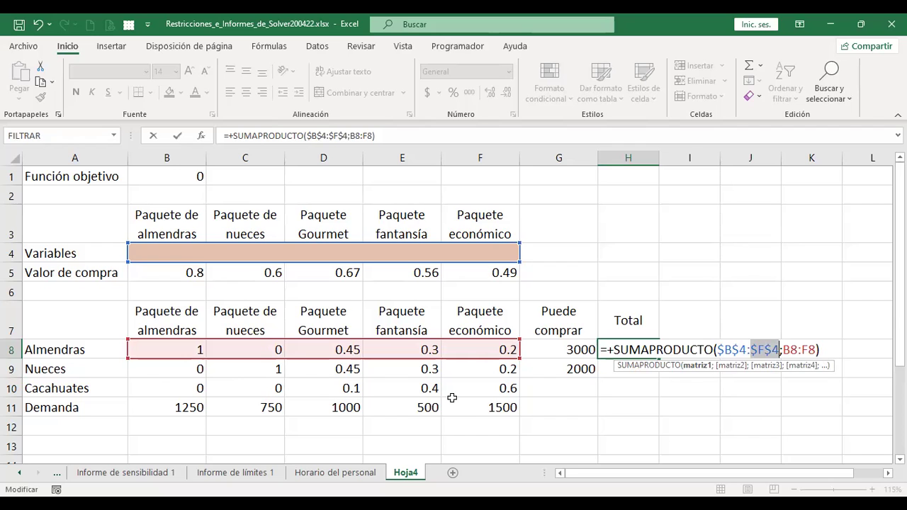
key("Return")
left_click(634, 346)
Fill H8's formula down to H9 and verify it uses $B$4:$F$4 with B9:F9
scroll(666, 318, "down", 1)
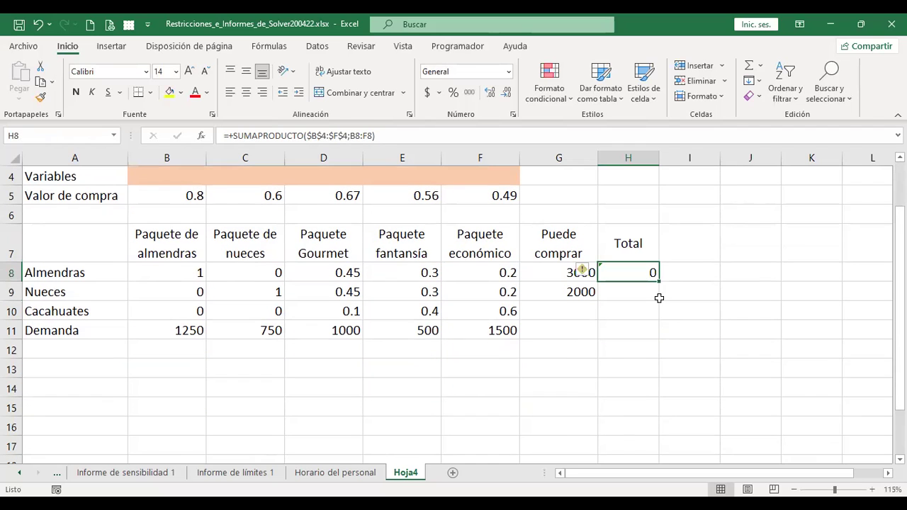
left_click_drag(661, 284, 659, 297)
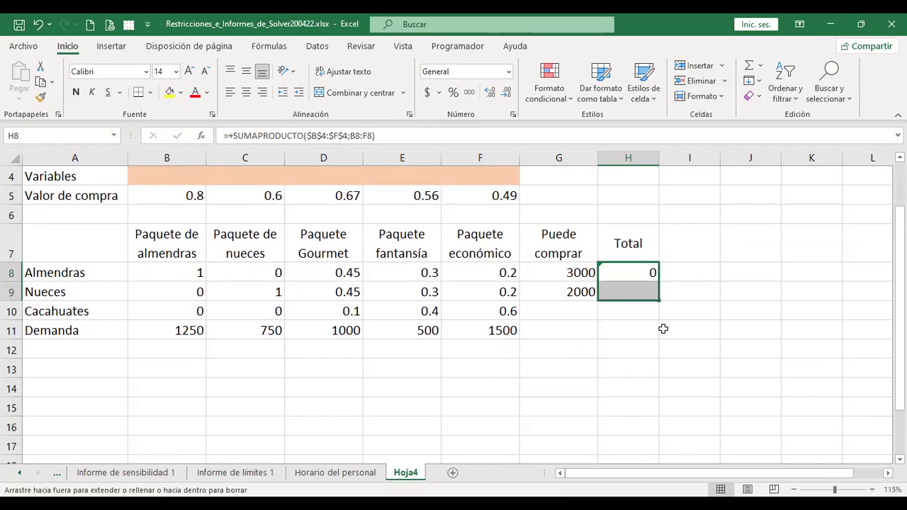
left_click(630, 289)
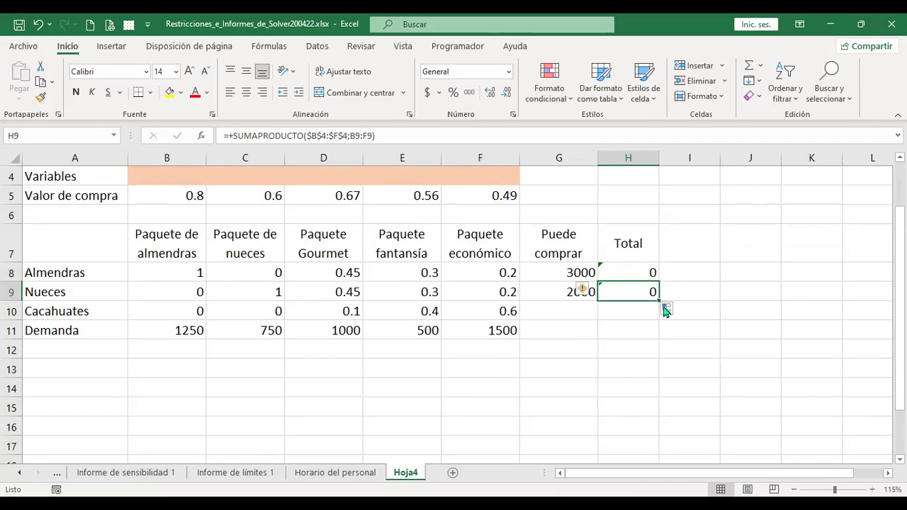
key("F2")
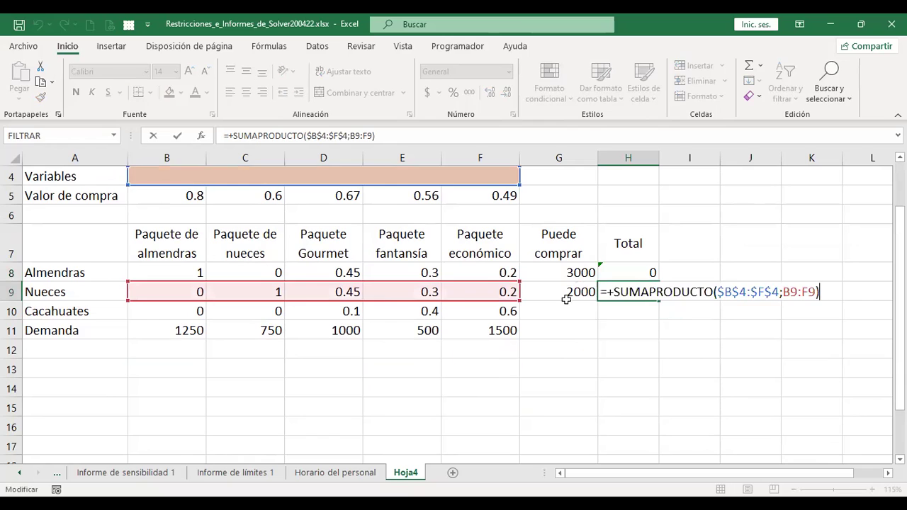
scroll(560, 298, "up", 2)
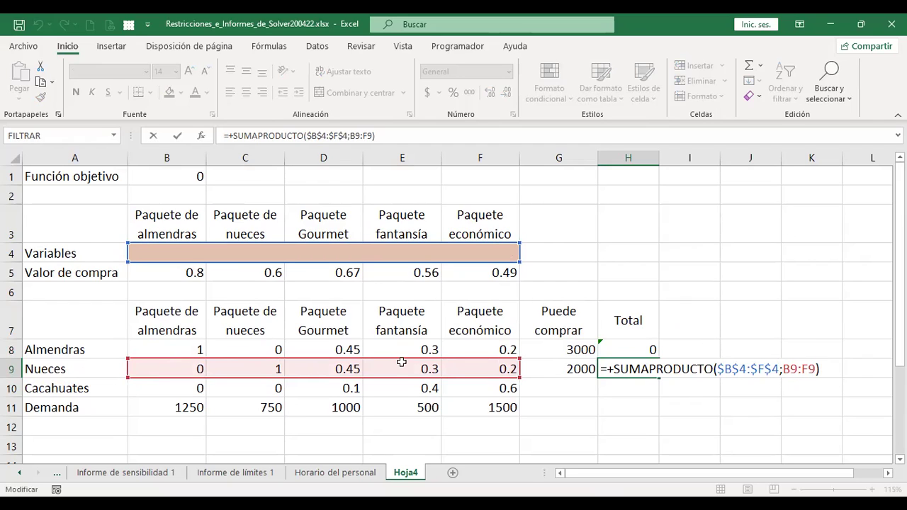
key("Return")
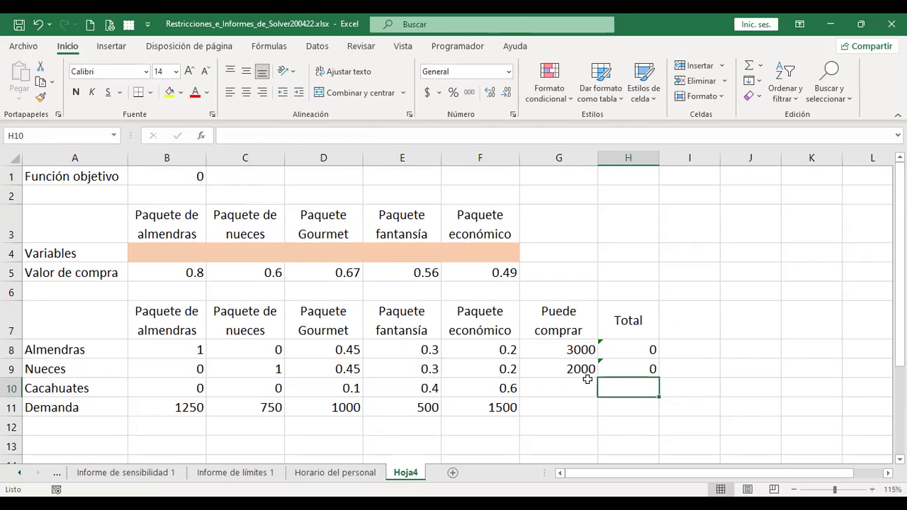
scroll(674, 287, "down", 1)
scroll(675, 286, "up", 1)
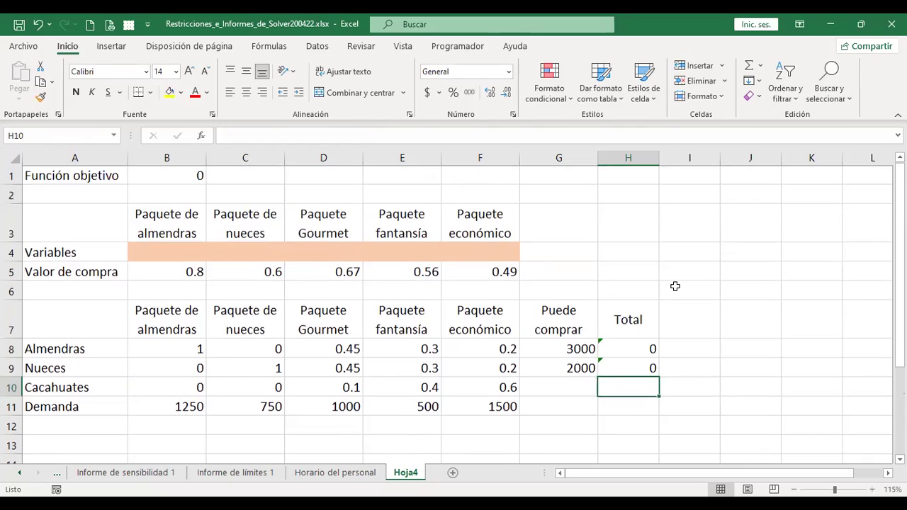
left_click(684, 227)
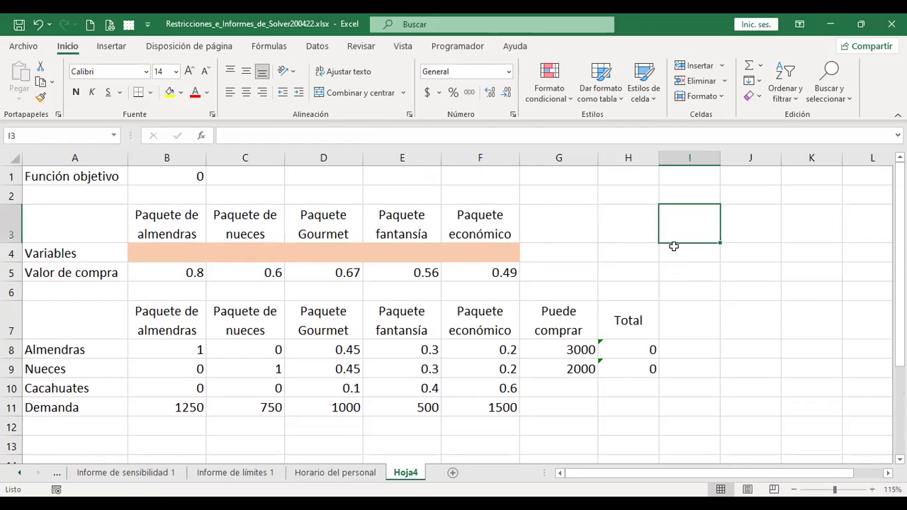
left_click(172, 175)
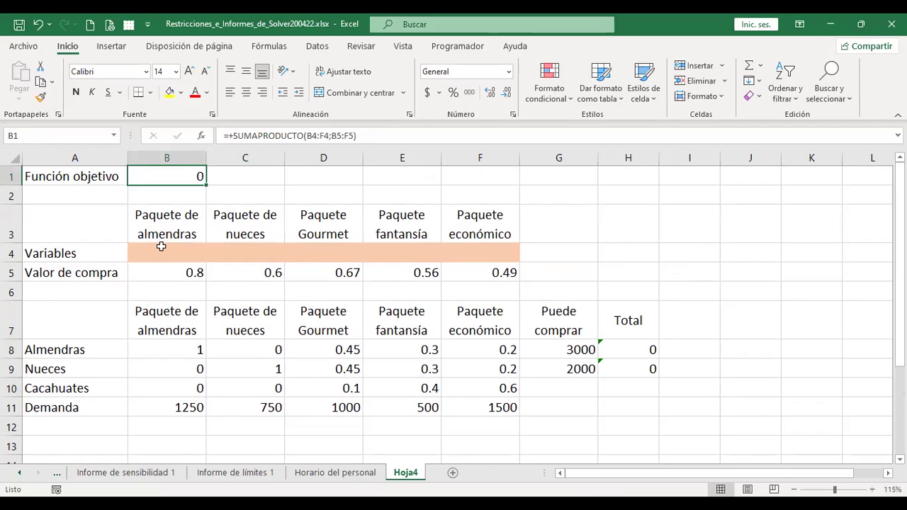
left_click_drag(160, 252, 493, 252)
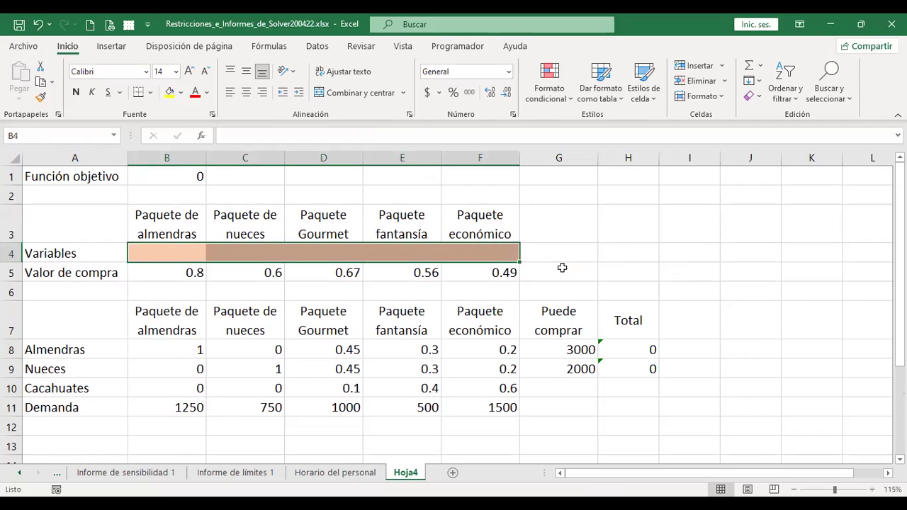
left_click(571, 347)
left_click_drag(573, 361, 575, 369)
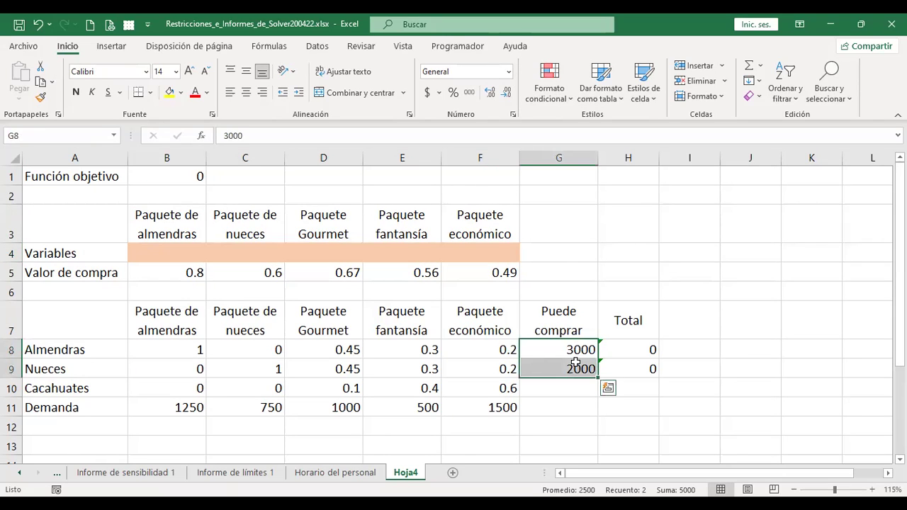
left_click(632, 255)
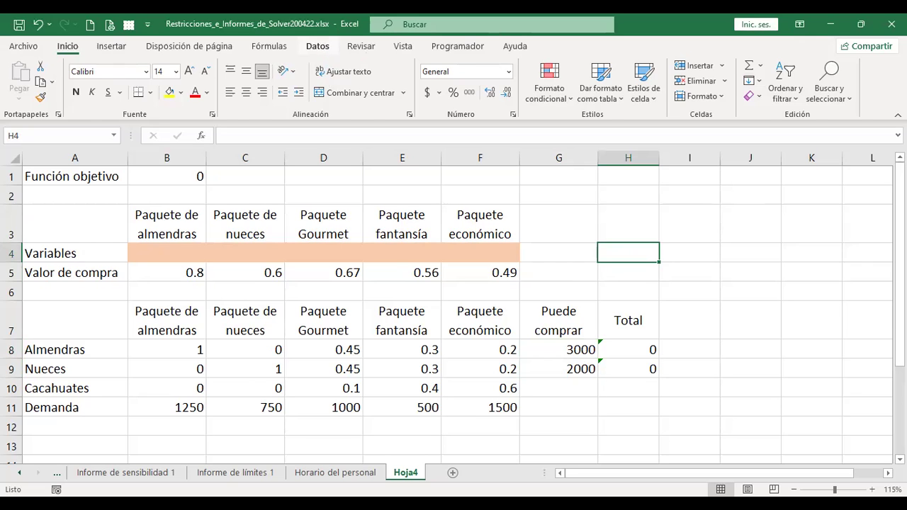
Open Solver from the Datos tab and set it to minimise objective $B$1
left_click(320, 47)
left_click(846, 71)
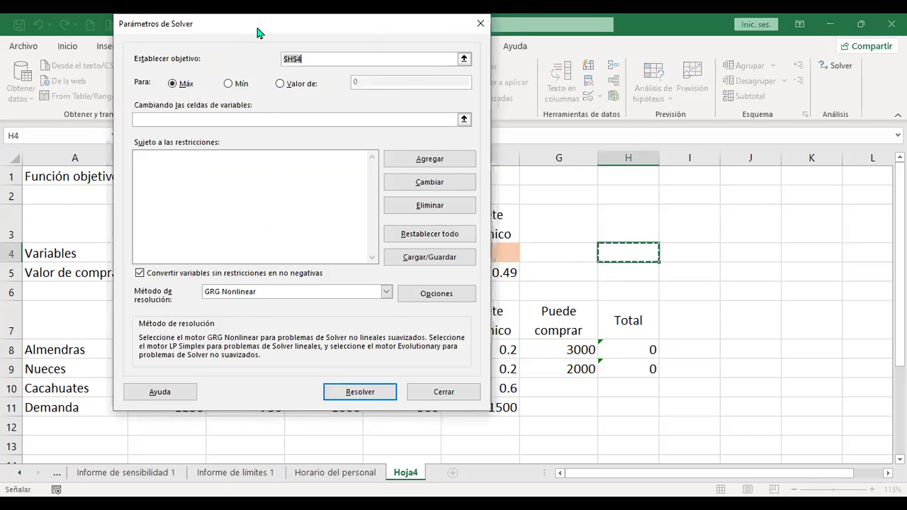
left_click_drag(257, 33, 592, 71)
left_click(180, 171)
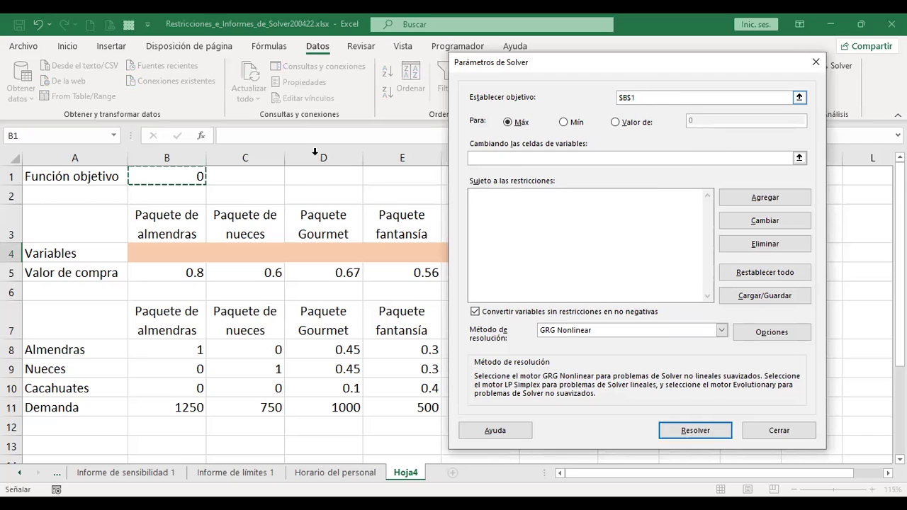
left_click(563, 123)
Set the Solver variable cells to $B$4:$F$4
left_click(547, 158)
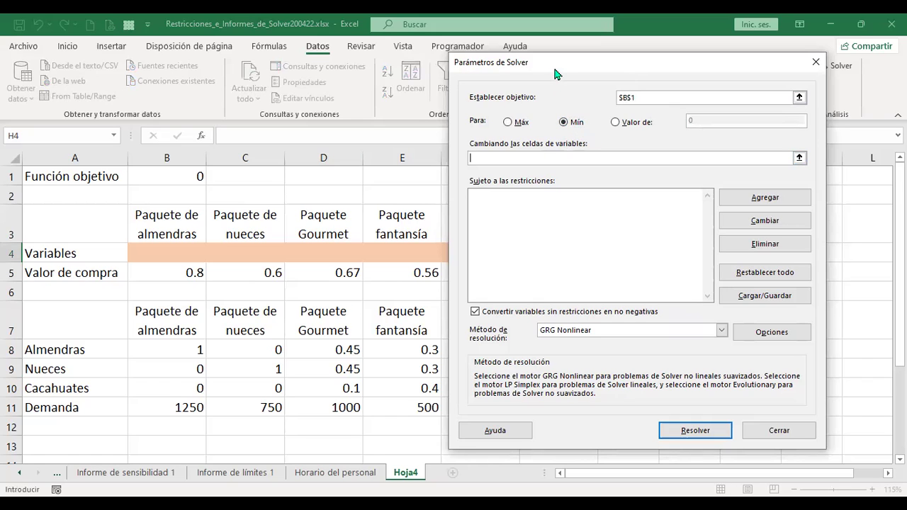
left_click_drag(650, 58, 746, 56)
left_click(165, 249)
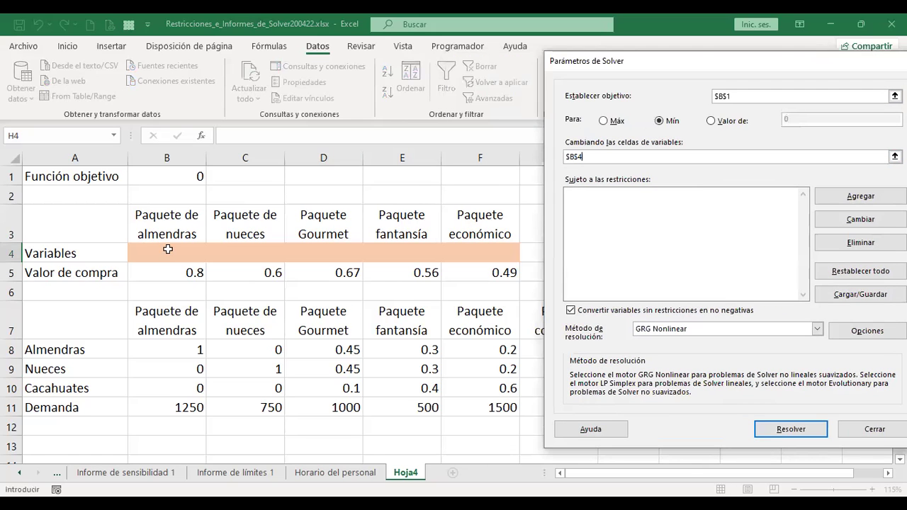
left_click(464, 255, "shift")
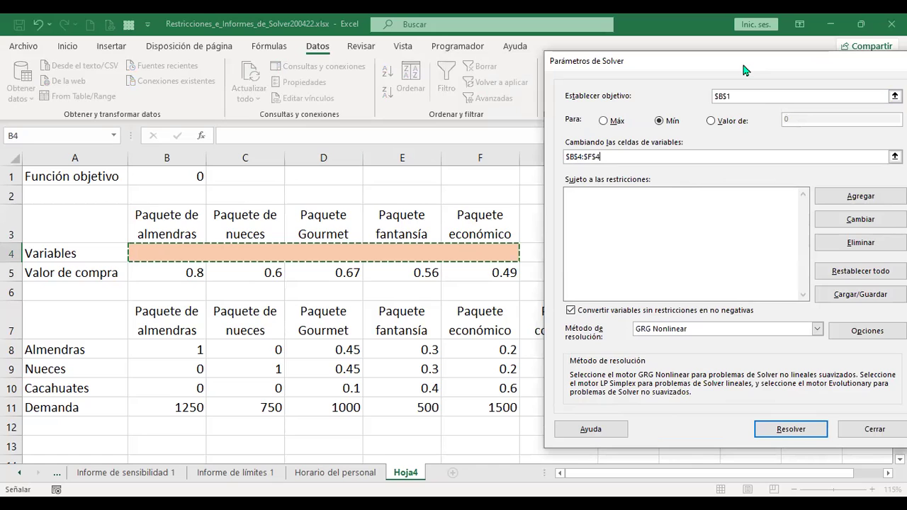
left_click_drag(743, 65, 641, 67)
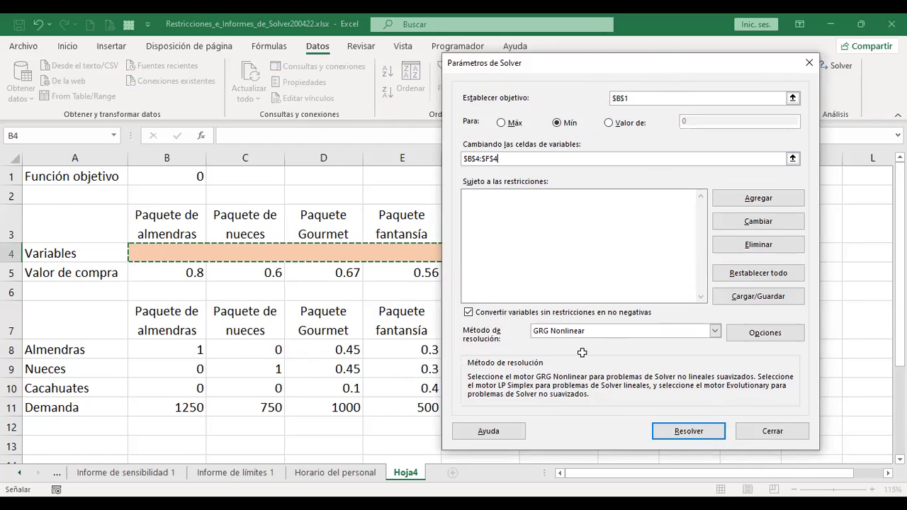
left_click_drag(657, 67, 359, 109)
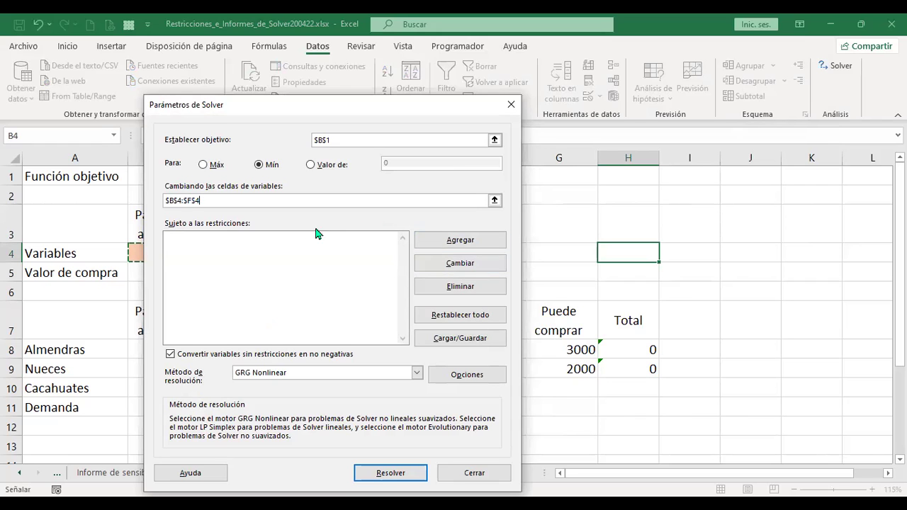
Add the constraint $B$4:$F$4 >= $B$11:$F$11 so purchases meet demand
left_click(457, 242)
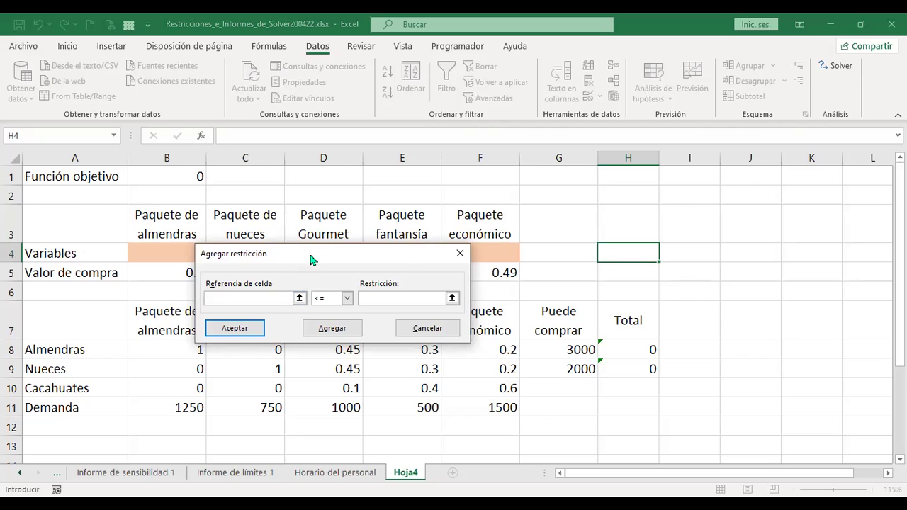
left_click_drag(397, 262, 490, 262)
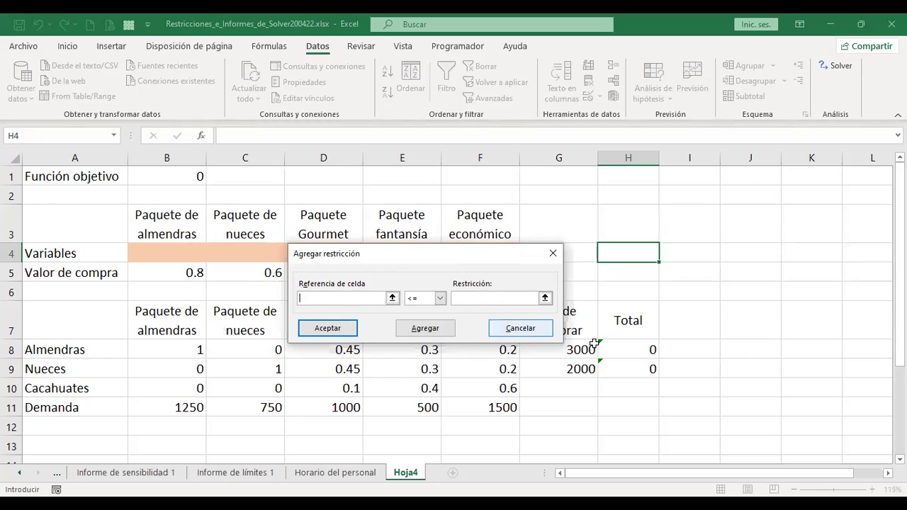
left_click(542, 332)
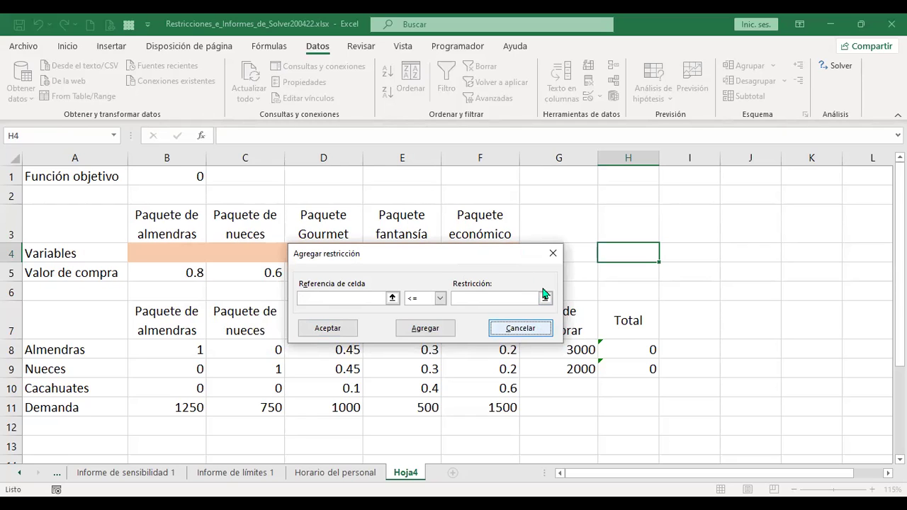
key("Escape")
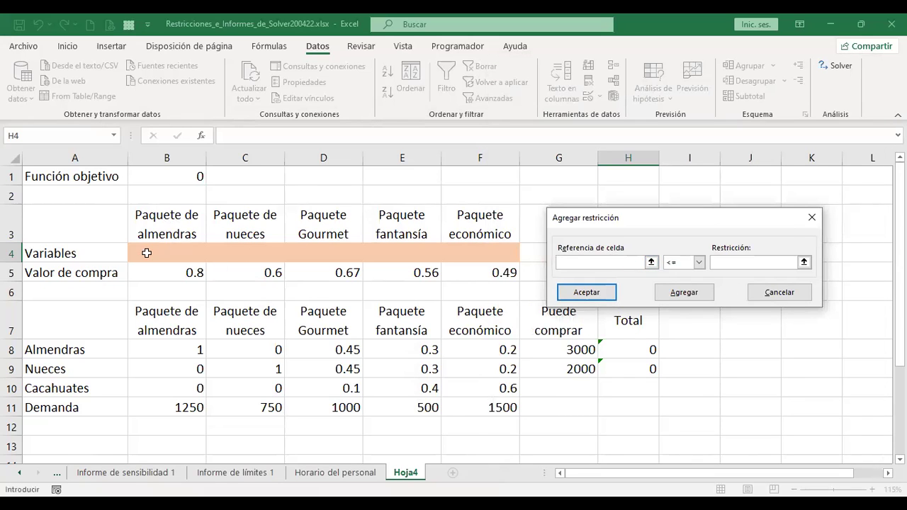
left_click(150, 252)
left_click(489, 253, "shift")
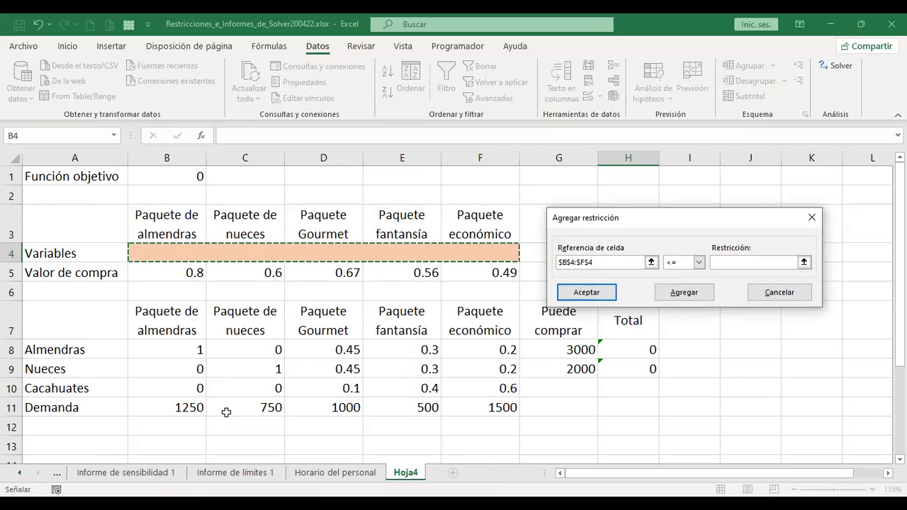
left_click(699, 262)
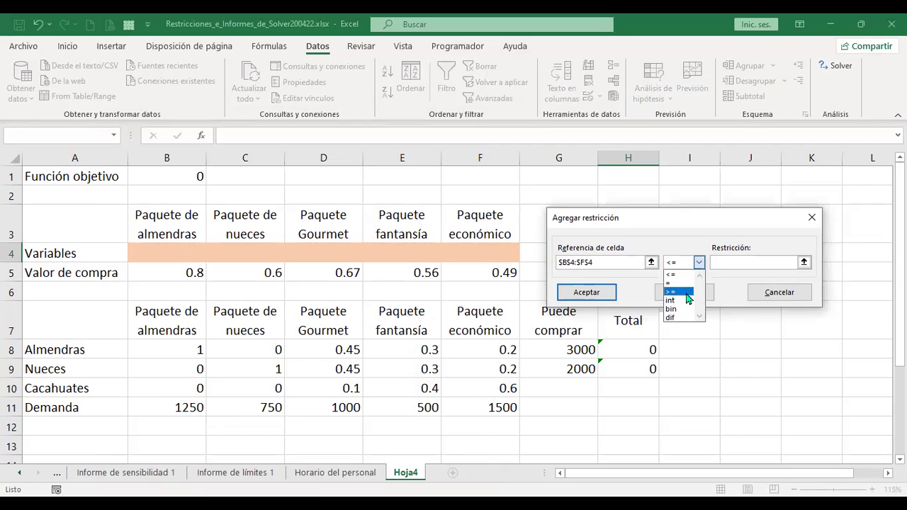
left_click(686, 292)
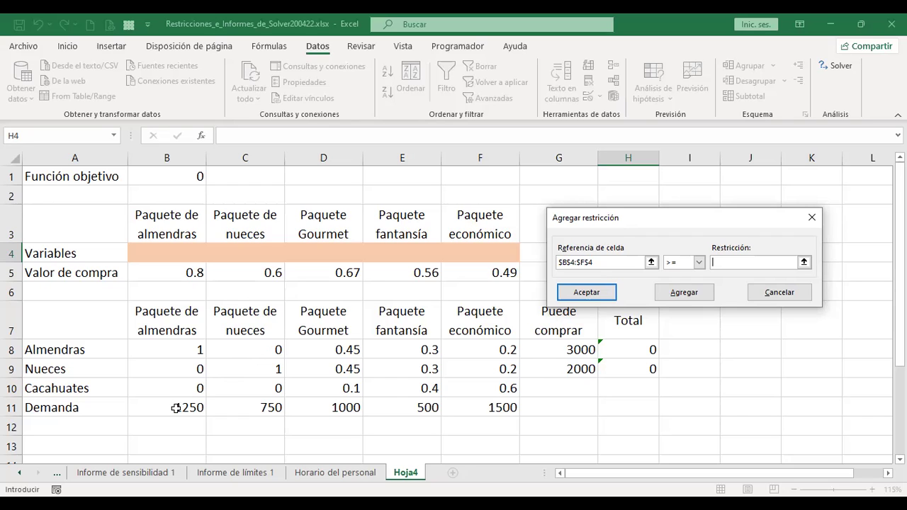
left_click_drag(175, 408, 505, 409)
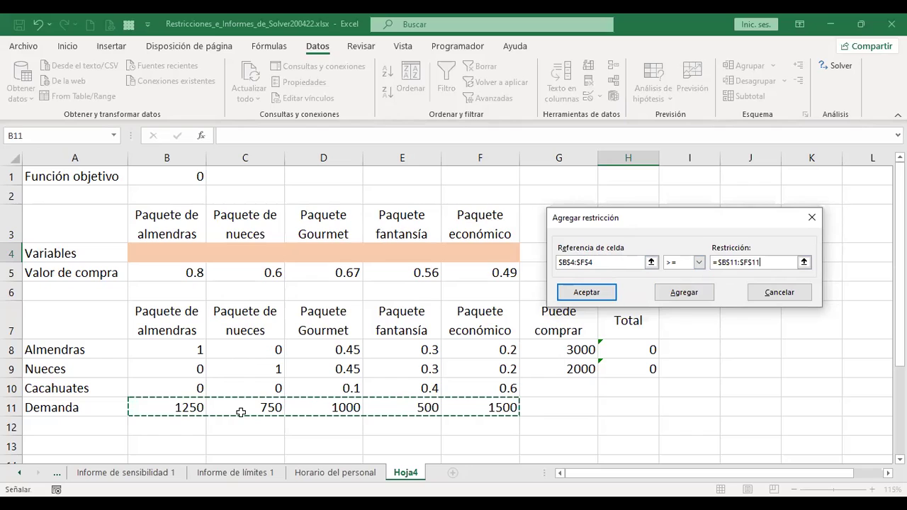
left_click(694, 297)
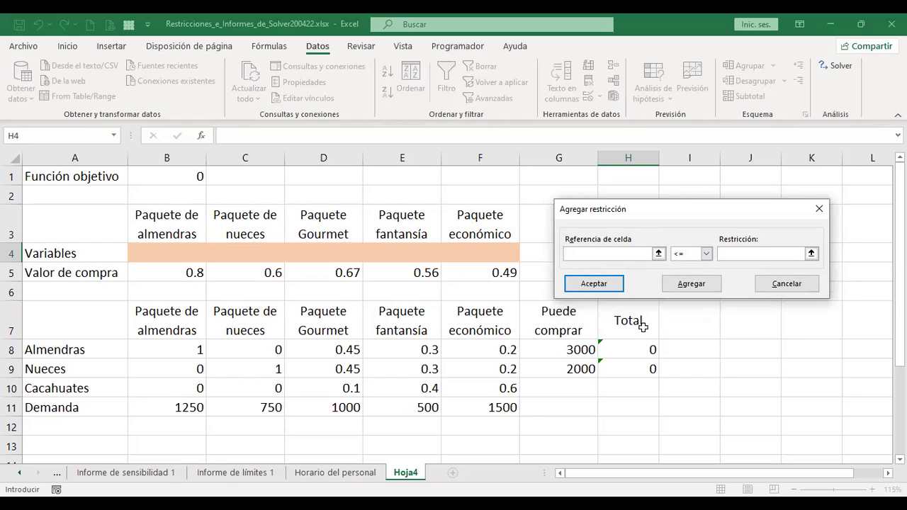
Add the constraint $H$8:$H$9 <= $G$8:$G$9 to cap totals at purchase limits
left_click(630, 345)
left_click_drag(636, 364, 638, 370)
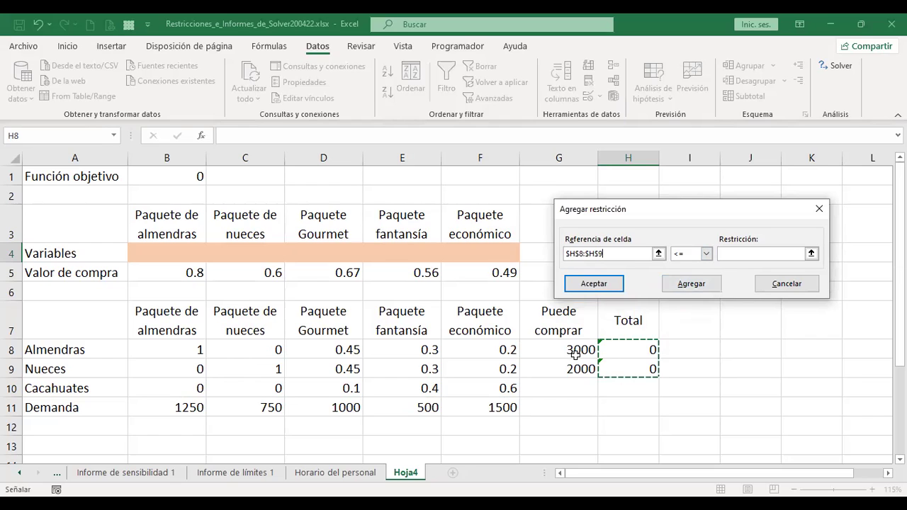
left_click(759, 253)
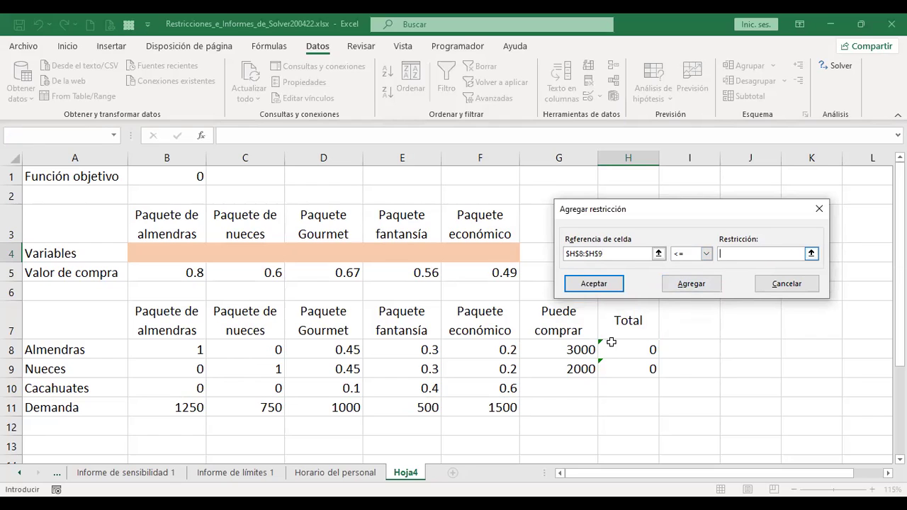
left_click(567, 346)
key("shift+Down")
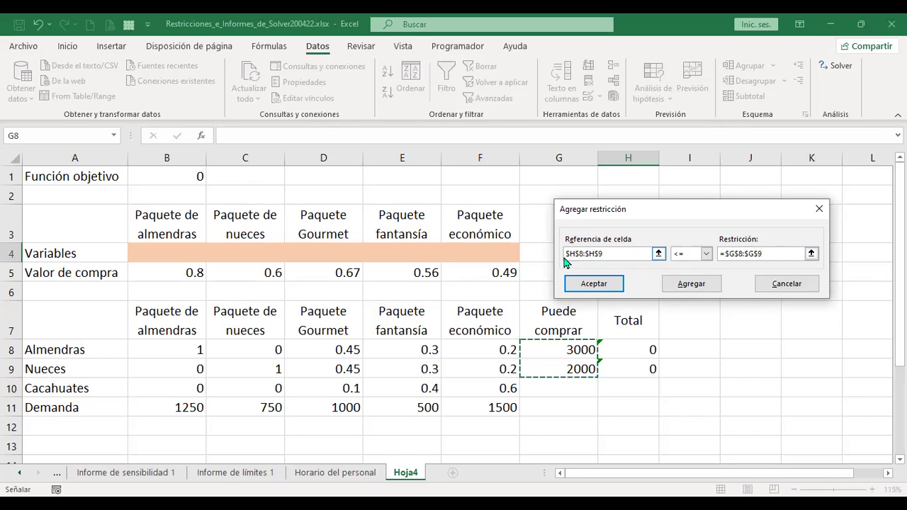
left_click(614, 283)
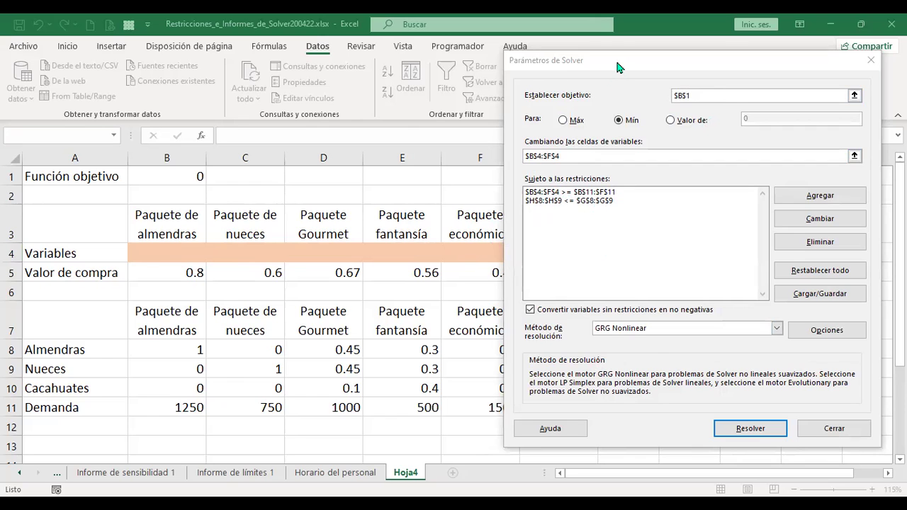
Run Solver on the nut-package model, reaching a minimum cost of 3135
left_click_drag(616, 66, 252, 102)
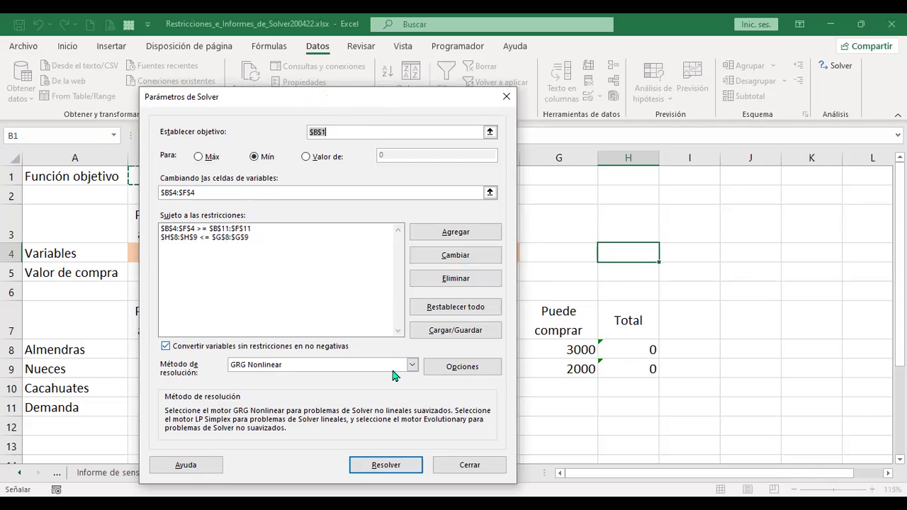
key("Return")
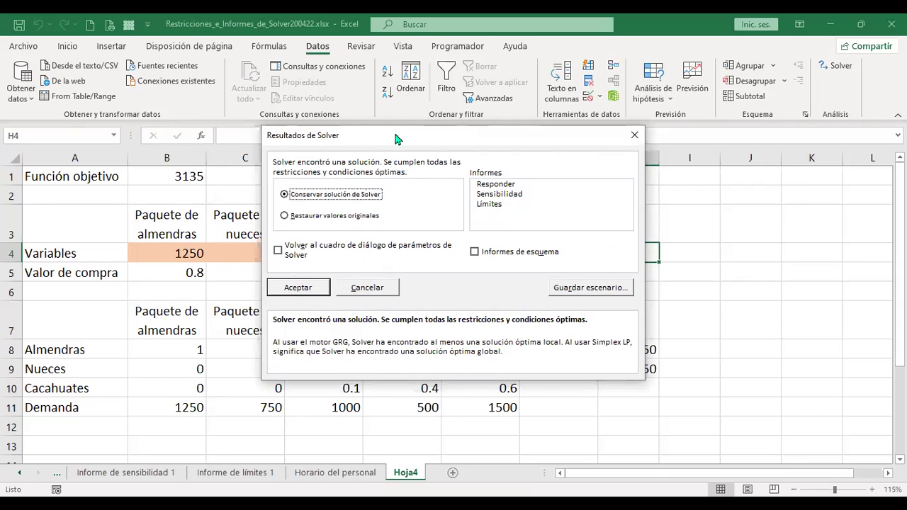
Accept the Solver results with 'Conservar solución de Solver' to keep the 1250-package solution
left_click_drag(395, 134, 682, 138)
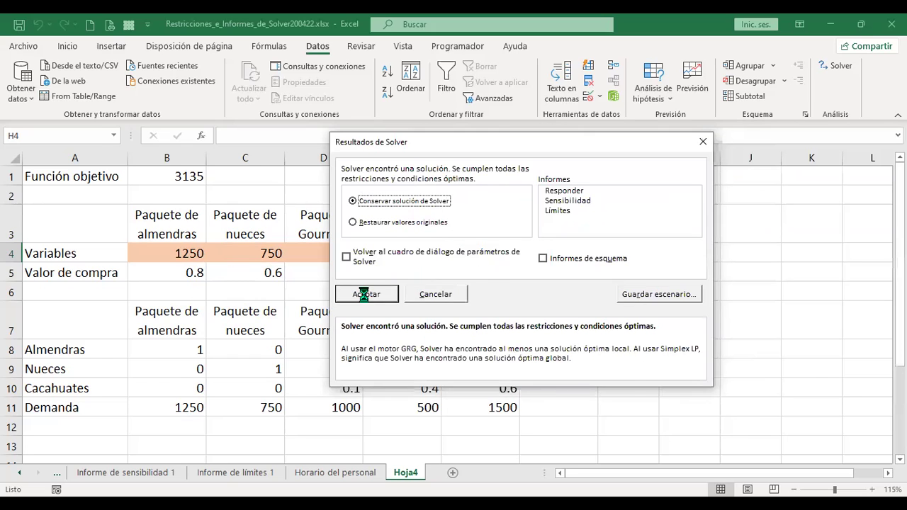
left_click(364, 296)
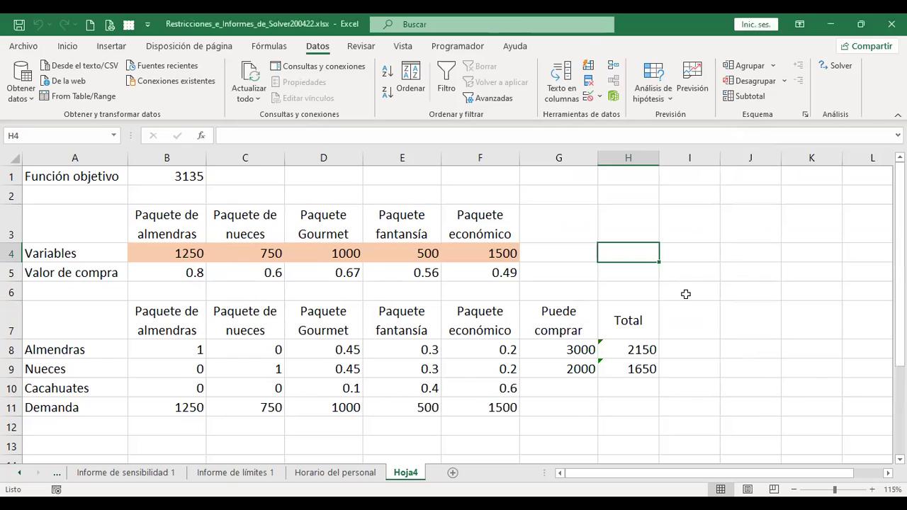
Check the sum of totals H8:H9 and the almond total formula
left_click(680, 350)
left_click_drag(641, 349, 654, 368)
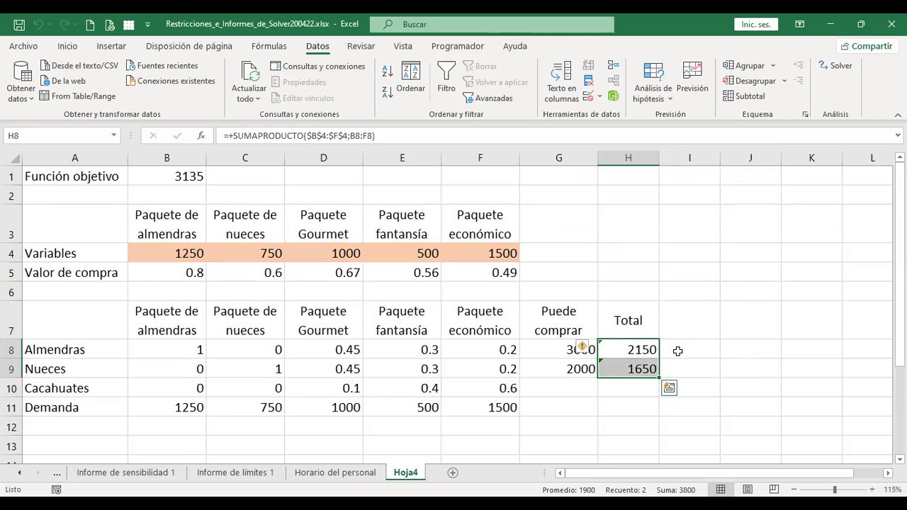
left_click(677, 350)
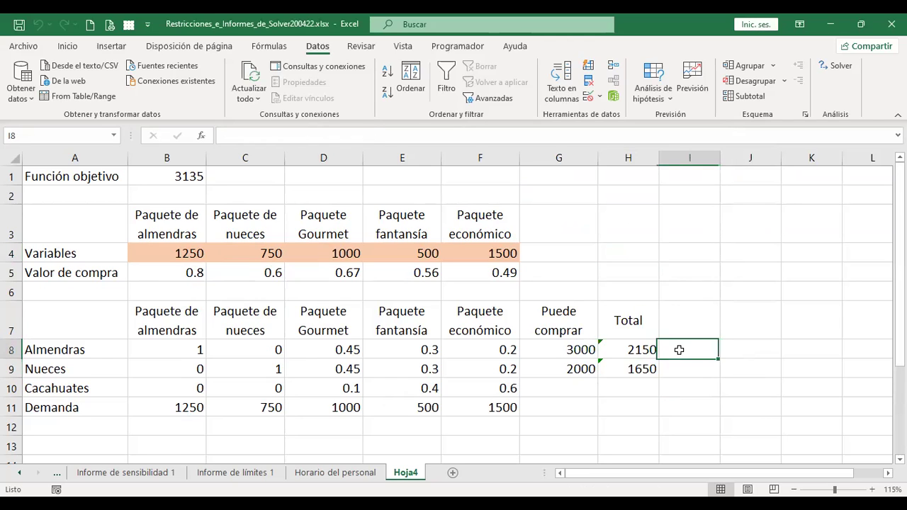
left_click(621, 349)
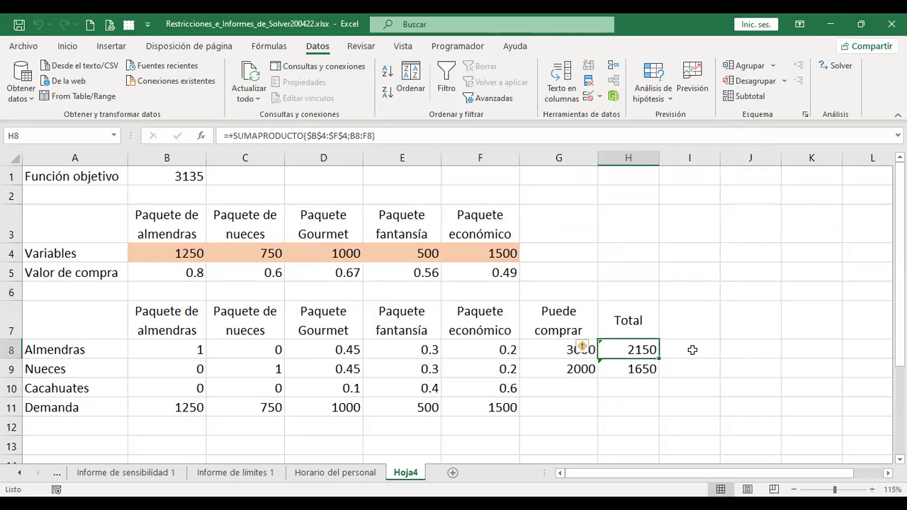
left_click(692, 356)
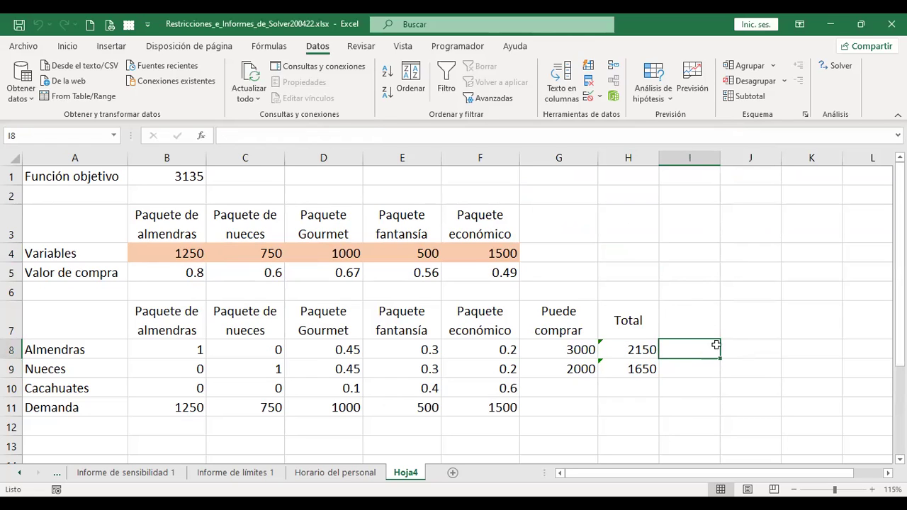
Review the objective in B1, variables B4:F4, demand B11 and totals H8 and H9
left_click(171, 178)
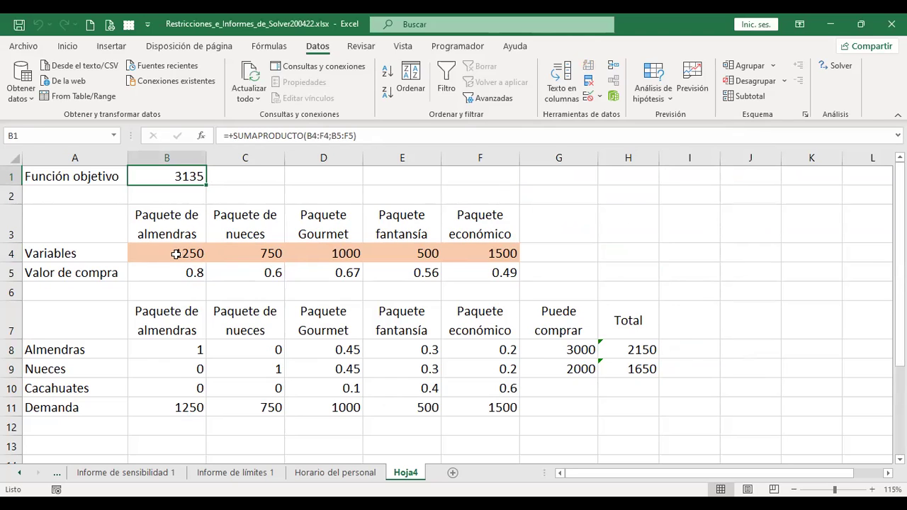
left_click_drag(176, 253, 504, 253)
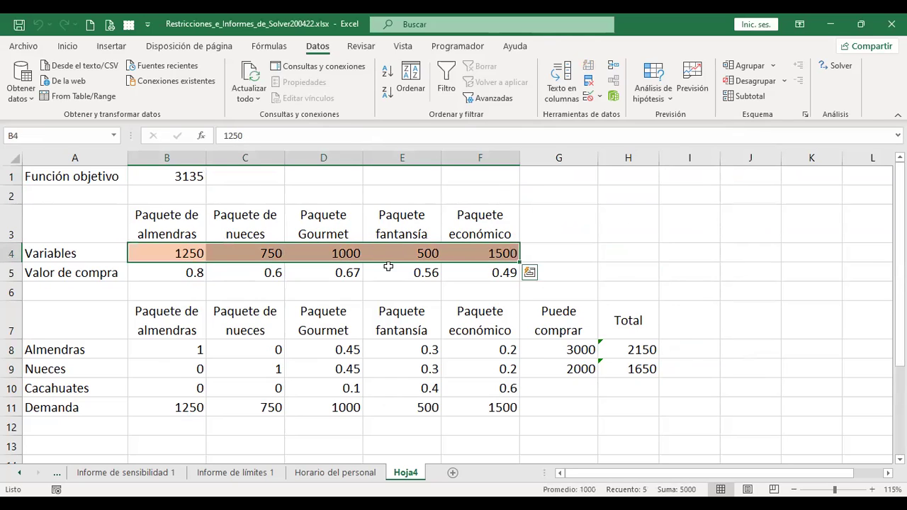
left_click(169, 409)
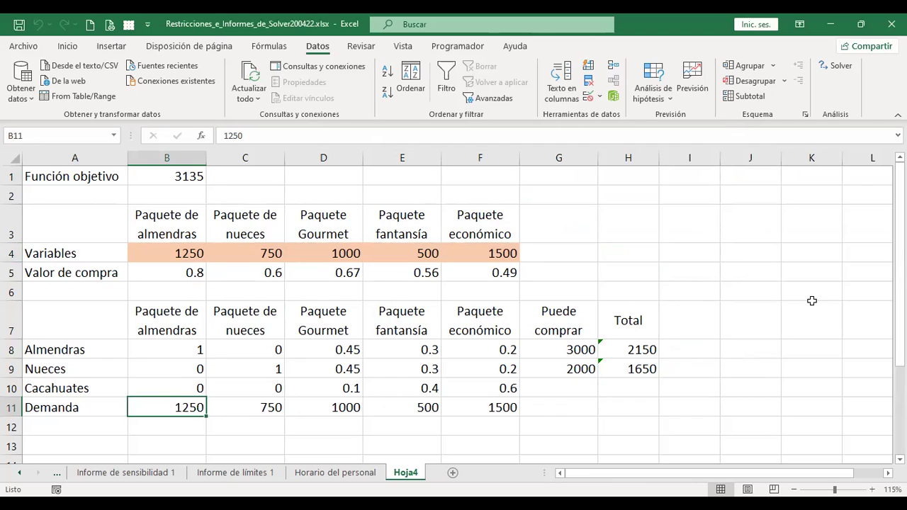
left_click(685, 351)
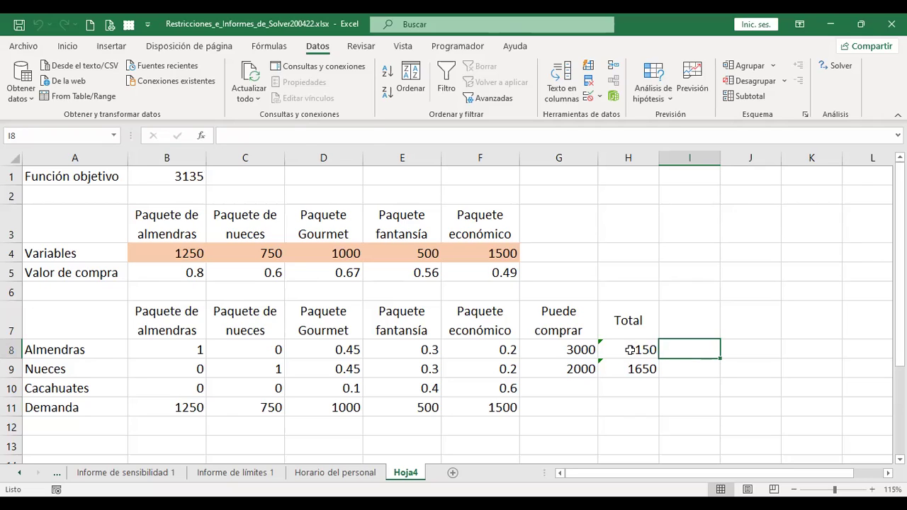
left_click(634, 349)
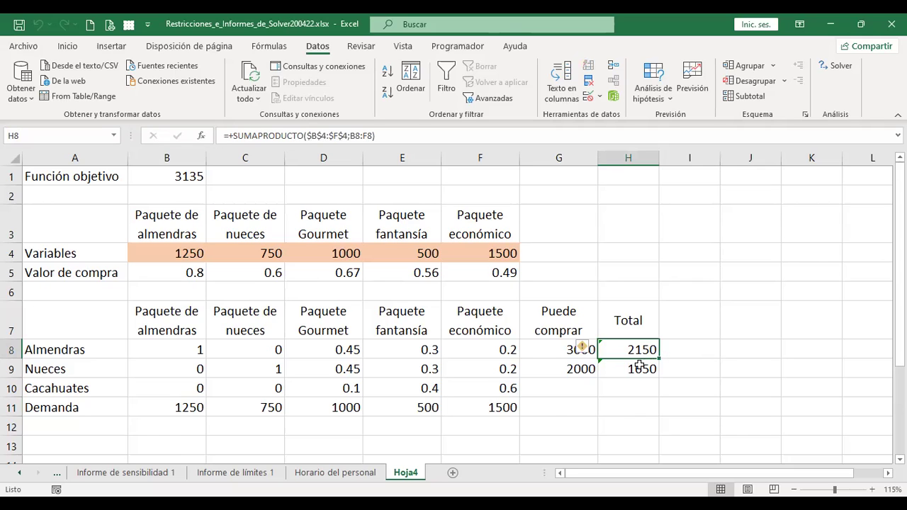
left_click(637, 366)
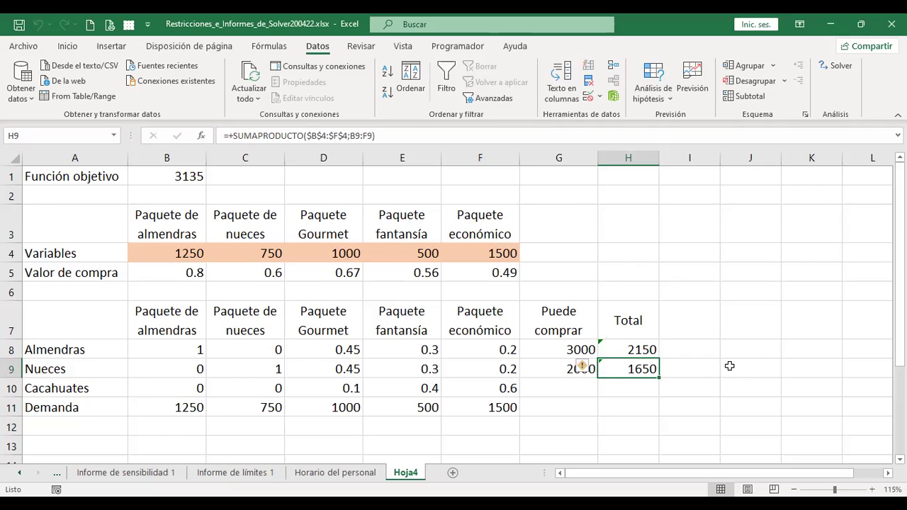
Point out the Gourmet quantity in D4, then switch to the 'Introducción a macros' lesson page
left_click(343, 260)
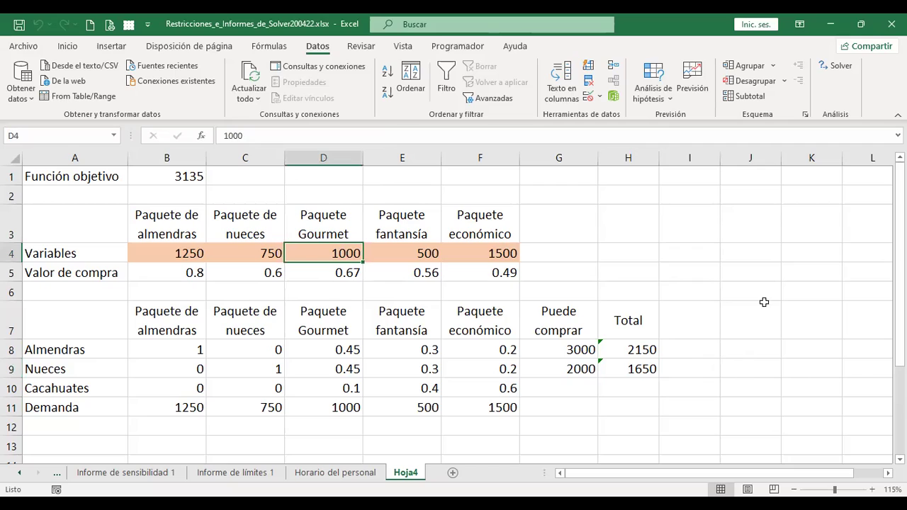
left_click(630, 254)
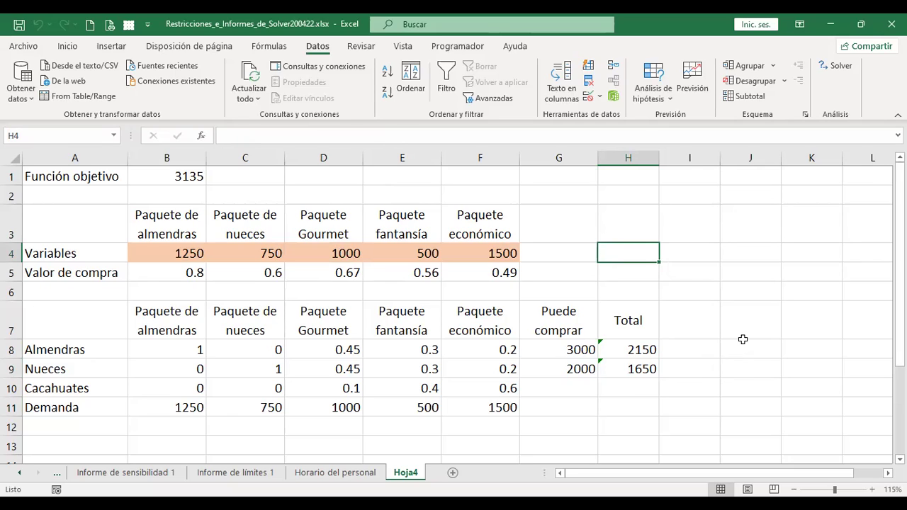
left_click(681, 344)
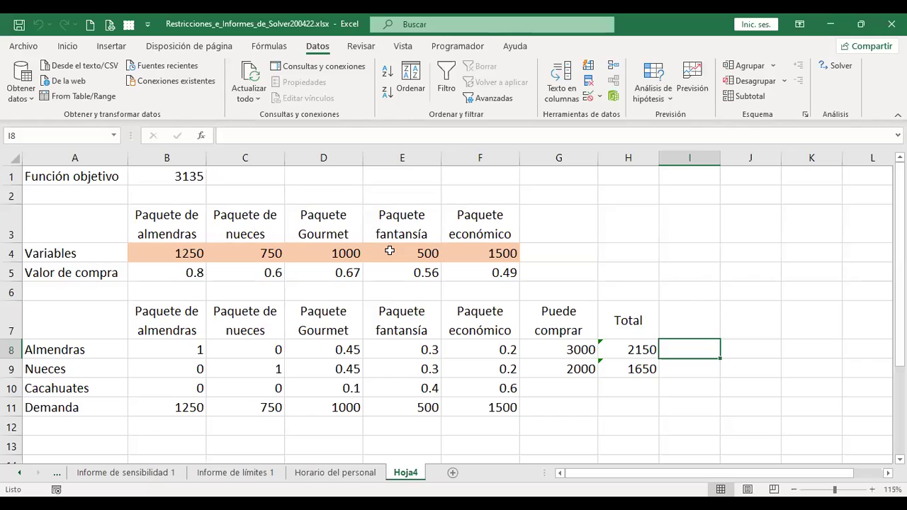
left_click(411, 288)
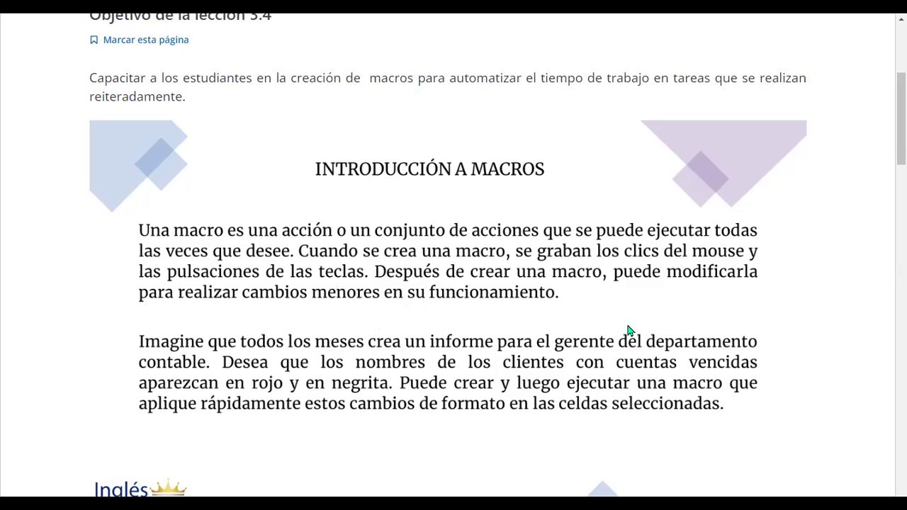
Scroll down the macros lesson to the green 'Grabar una macro' slide with steps a–d
scroll(628, 330, "down", 1)
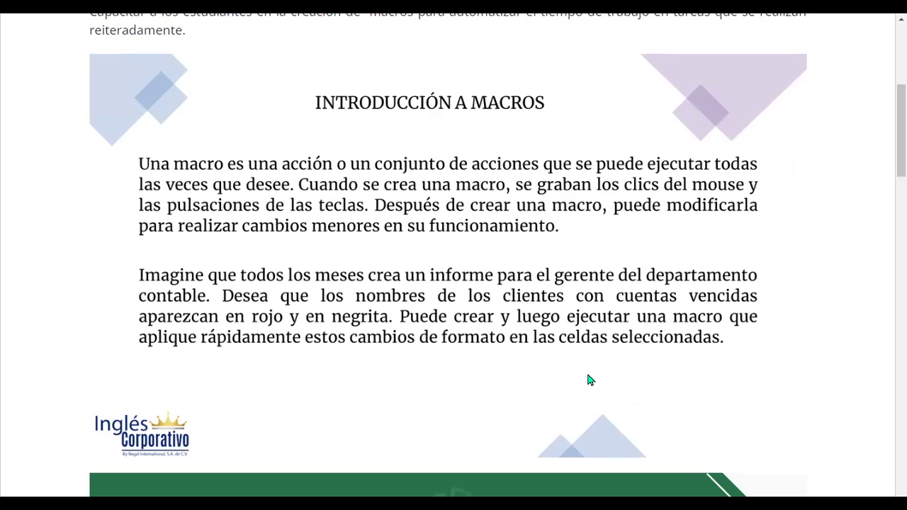
scroll(588, 375, "down", 1)
scroll(588, 375, "down", 1)
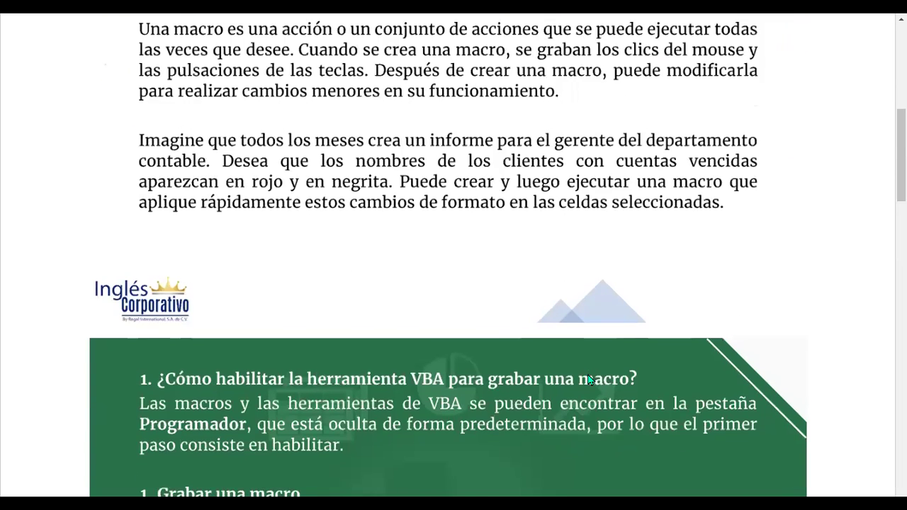
scroll(587, 375, "down", 1)
scroll(587, 374, "down", 3)
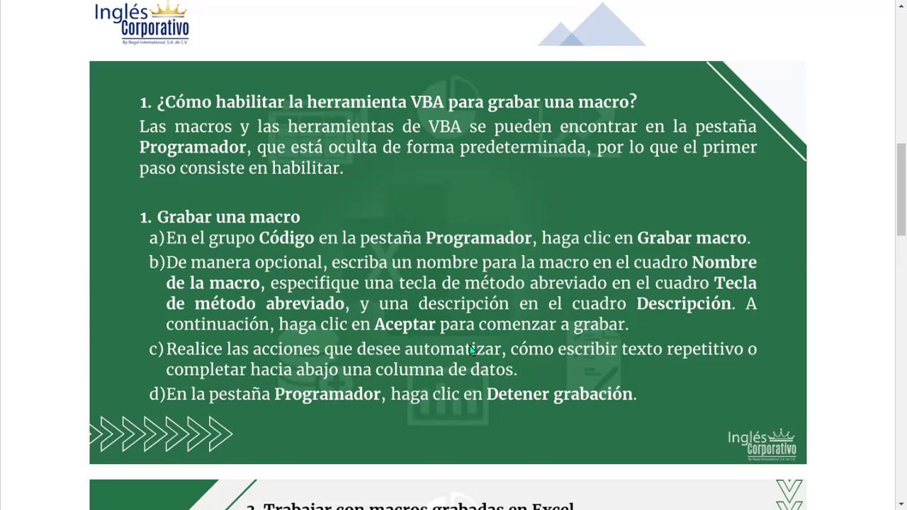
scroll(470, 350, "down", 1)
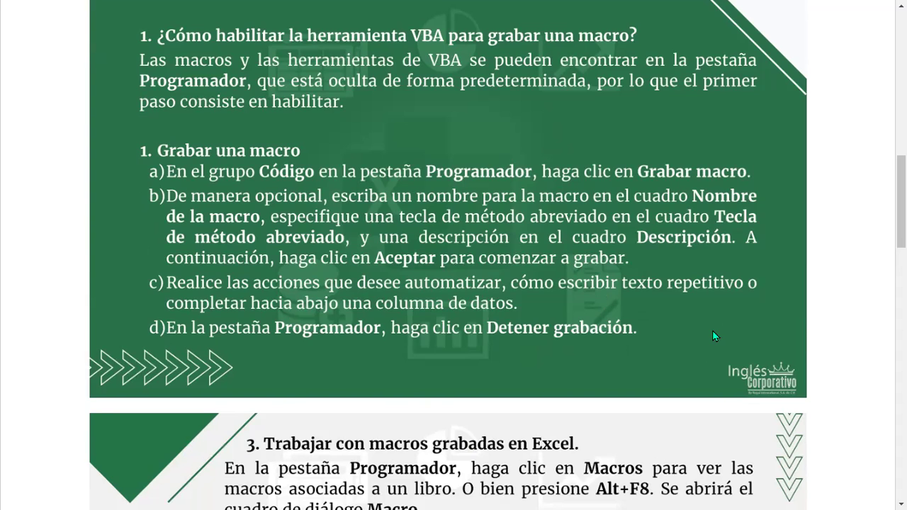
Scroll past section 4 'Examine la macro y pruébala' until section 5 comes into view
scroll(712, 330, "down", 2)
scroll(712, 330, "down", 2)
scroll(712, 331, "down", 1)
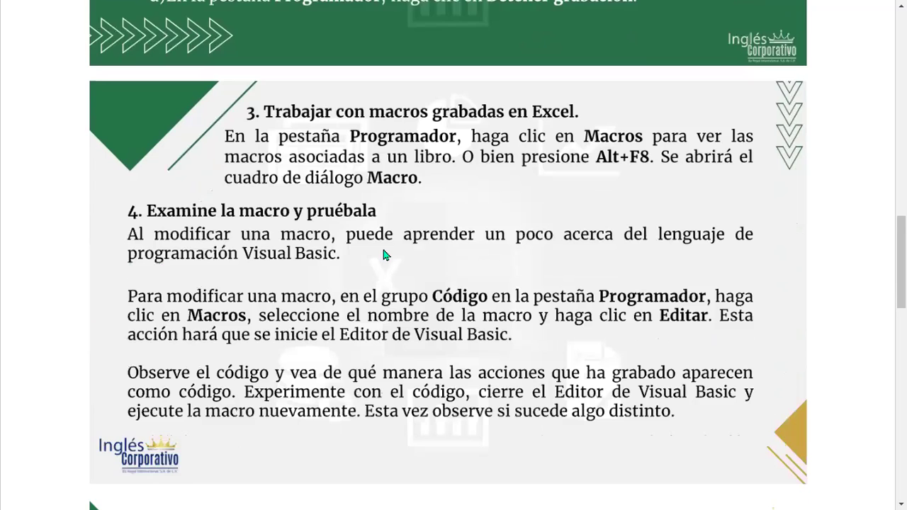
scroll(382, 250, "down", 1)
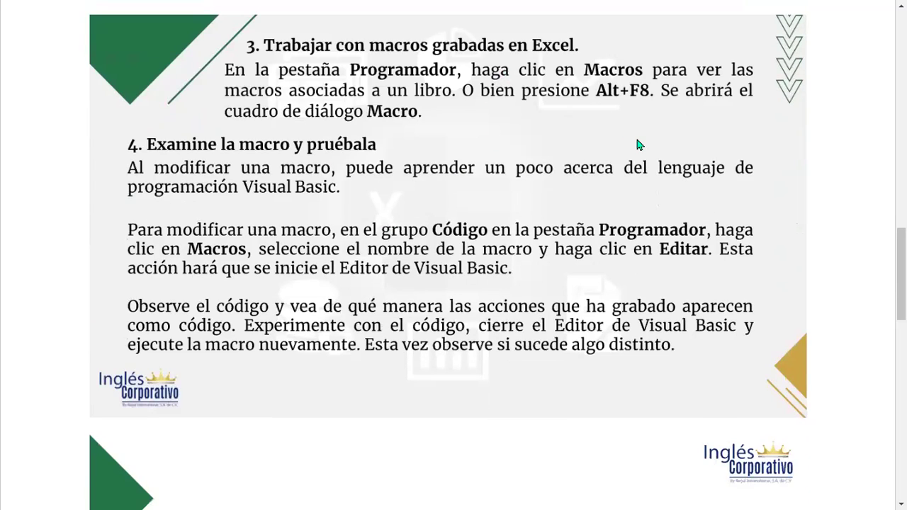
scroll(638, 143, "up", 1)
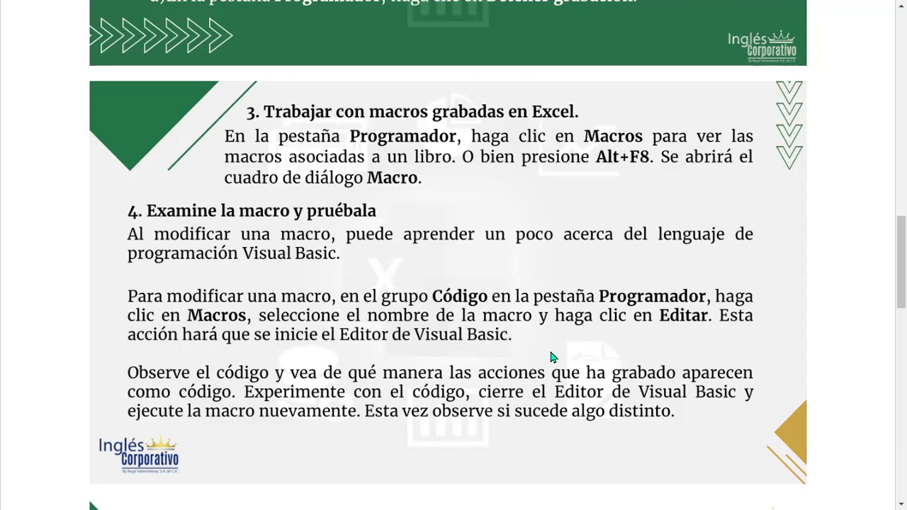
scroll(553, 357, "down", 1)
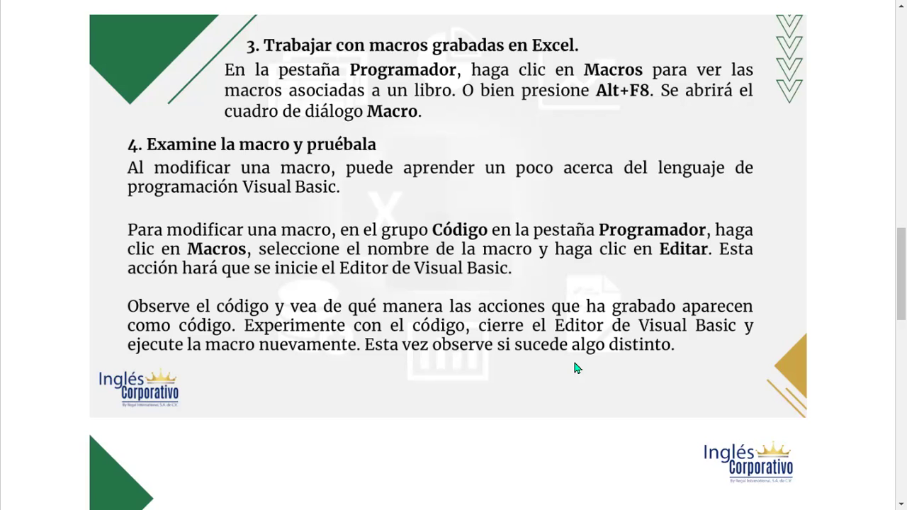
Scroll down to section 5, running a macro from the Programador tab, and section 6
scroll(575, 367, "down", 3)
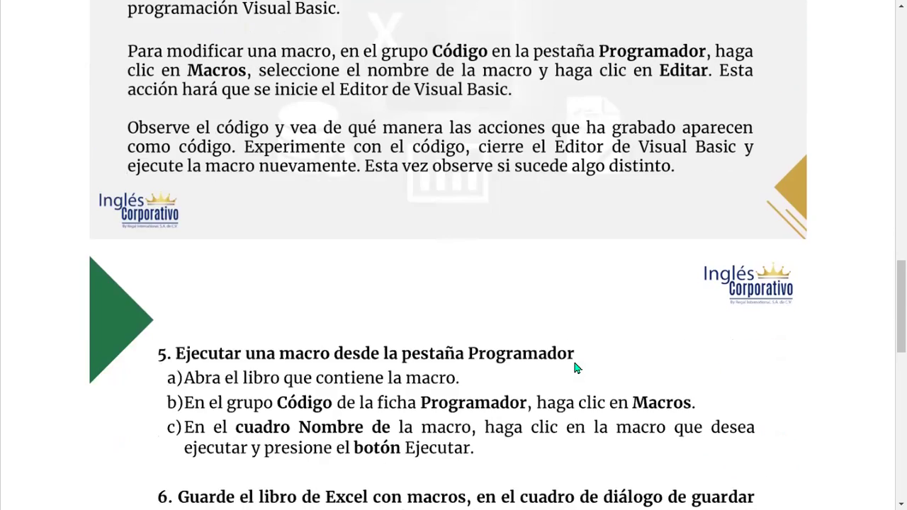
scroll(575, 367, "down", 3)
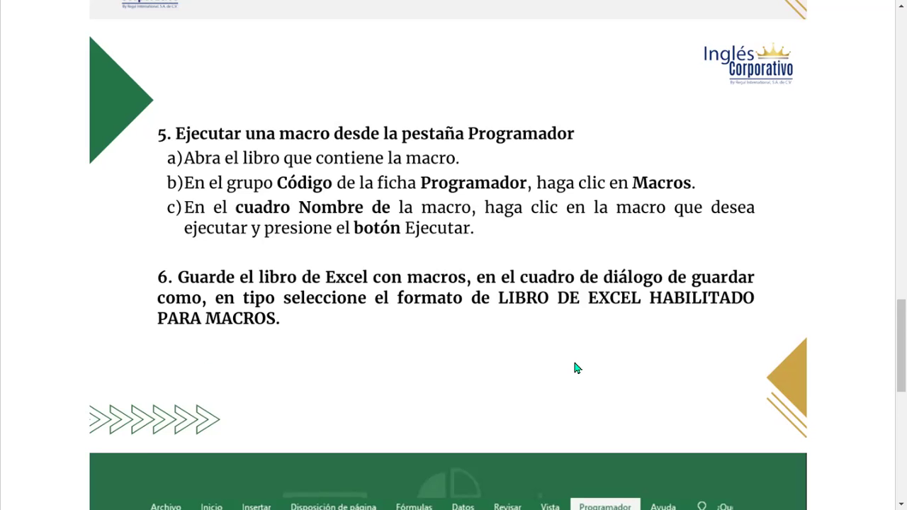
Scroll to the lesson's end, past the DarFormatoALasFechas example to the Anterior/Siguiente buttons
scroll(575, 368, "down", 3)
scroll(575, 368, "down", 1)
scroll(575, 368, "down", 2)
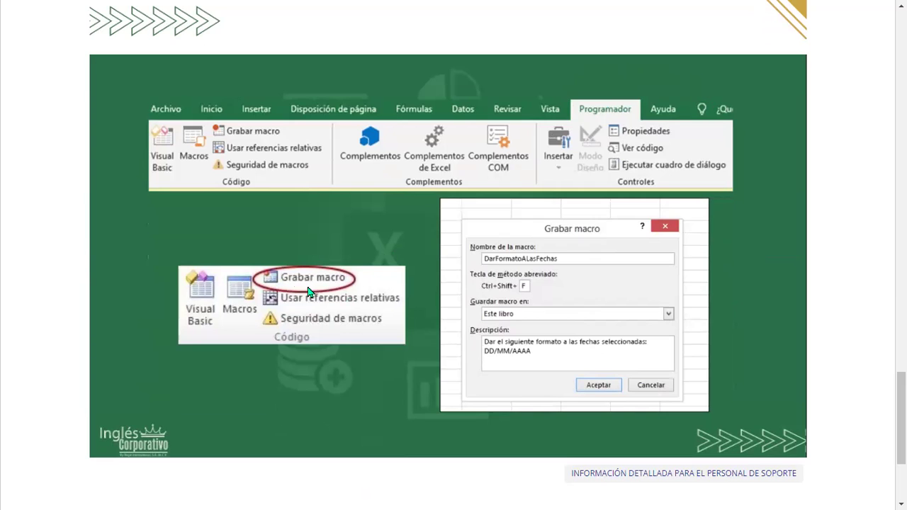
scroll(439, 227, "down", 1)
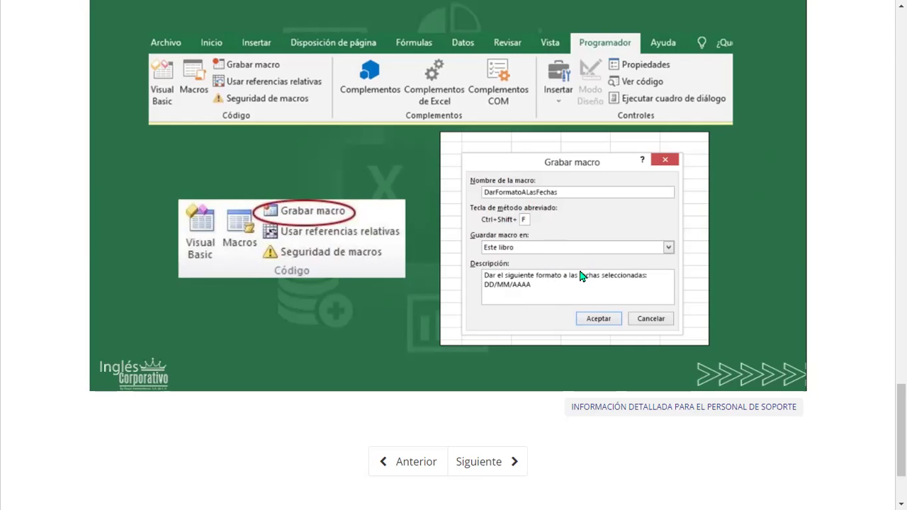
Load the next unit, Introducción a Macros, and scroll down to its YouTube lesson video
left_click(478, 468)
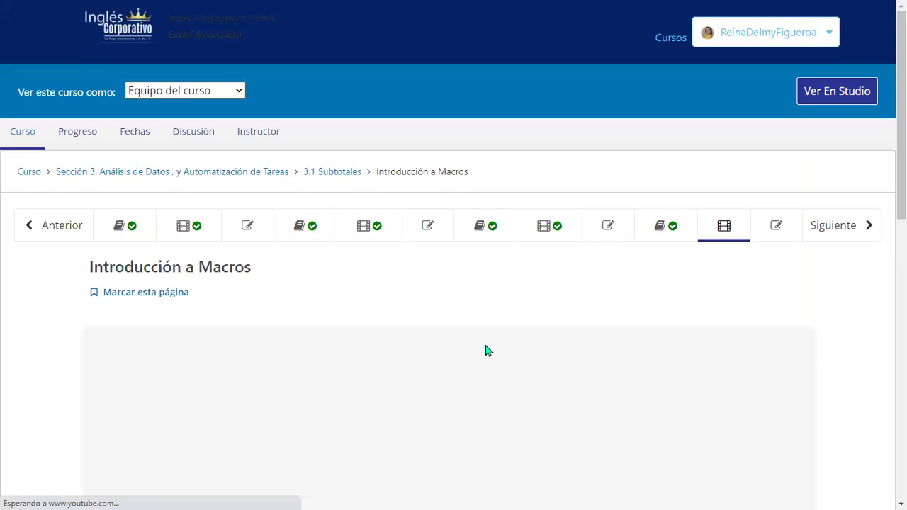
scroll(485, 350, "down", 3)
scroll(486, 350, "down", 1)
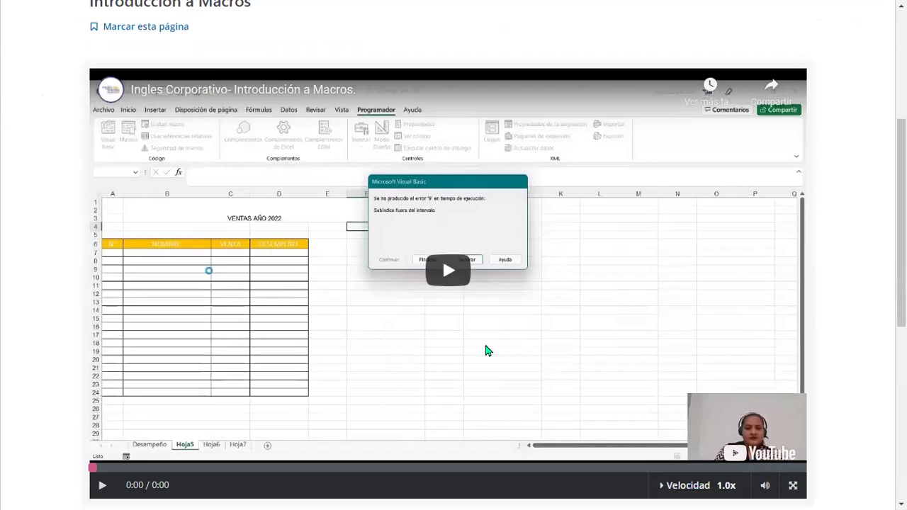
Play the embedded Introducción a Macros lesson video
left_click(464, 261)
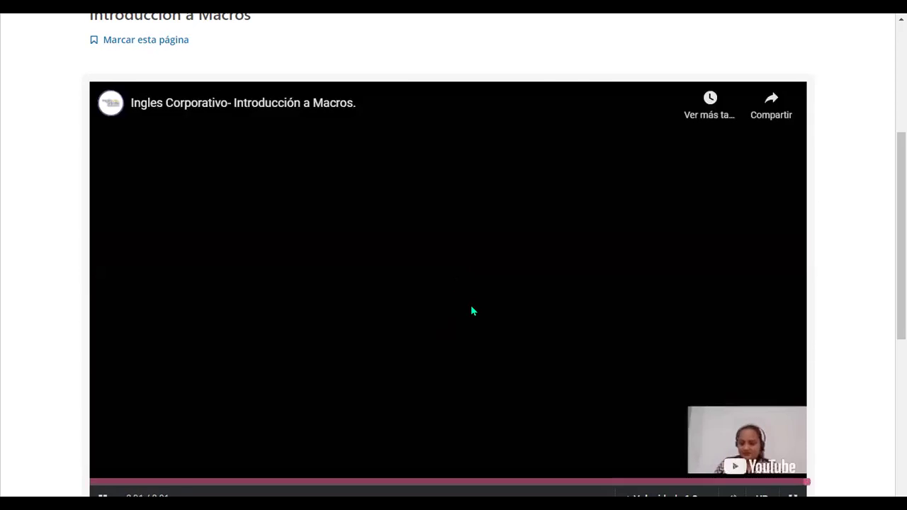
Scroll below the finished video and cancel the Guardar como dialog without downloading
scroll(470, 304, "down", 3)
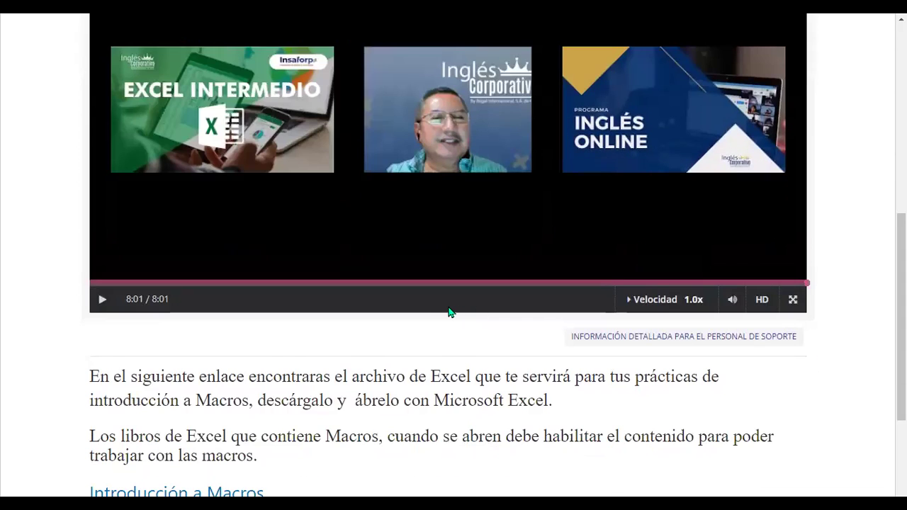
scroll(427, 310, "down", 1)
scroll(243, 358, "down", 1)
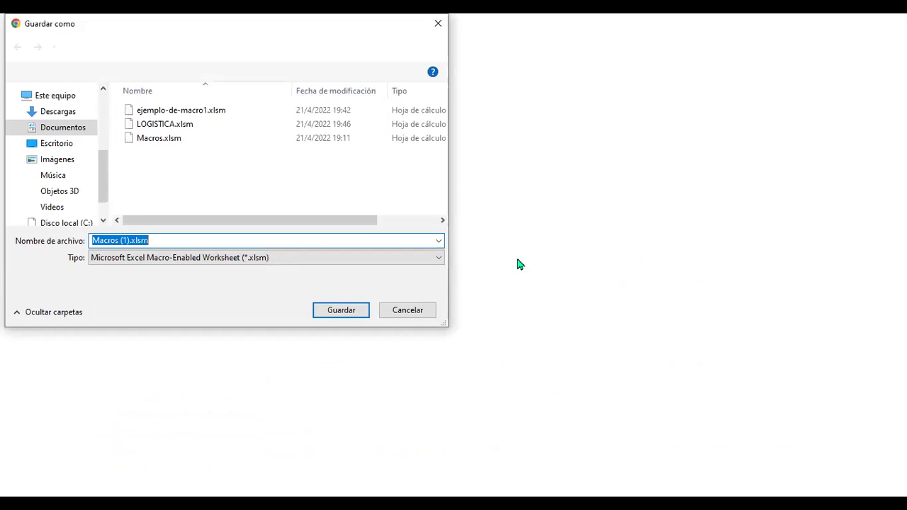
left_click(416, 313)
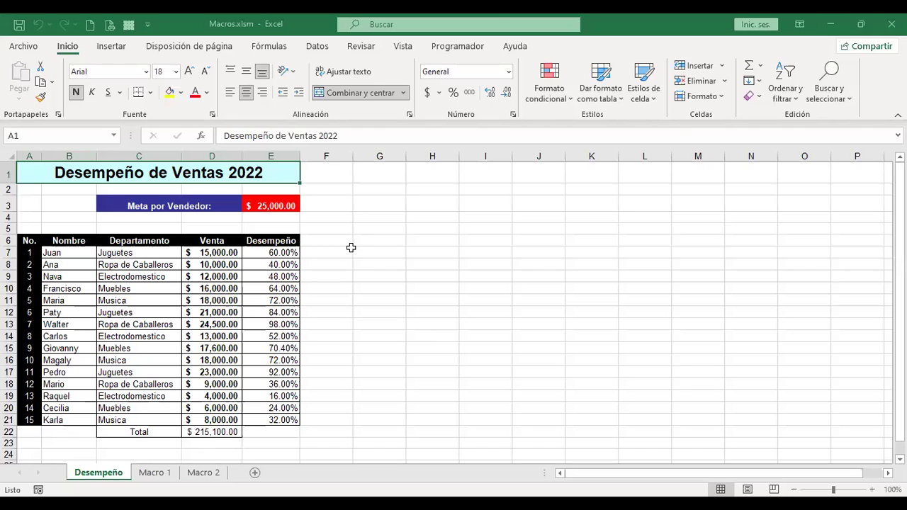
Review the Macro 1 table at G7, then show the blank Macro 2 sheet from A1
scroll(351, 248, "up", 1, "ctrl")
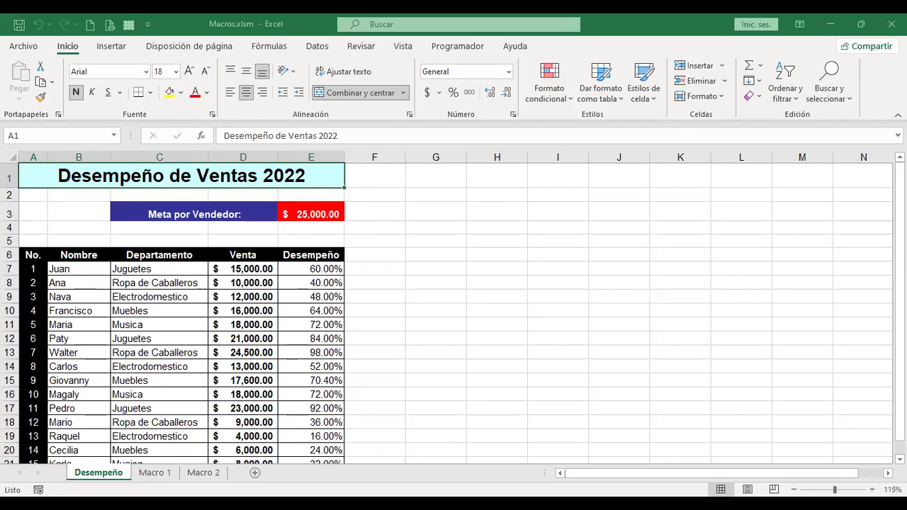
left_click(153, 473)
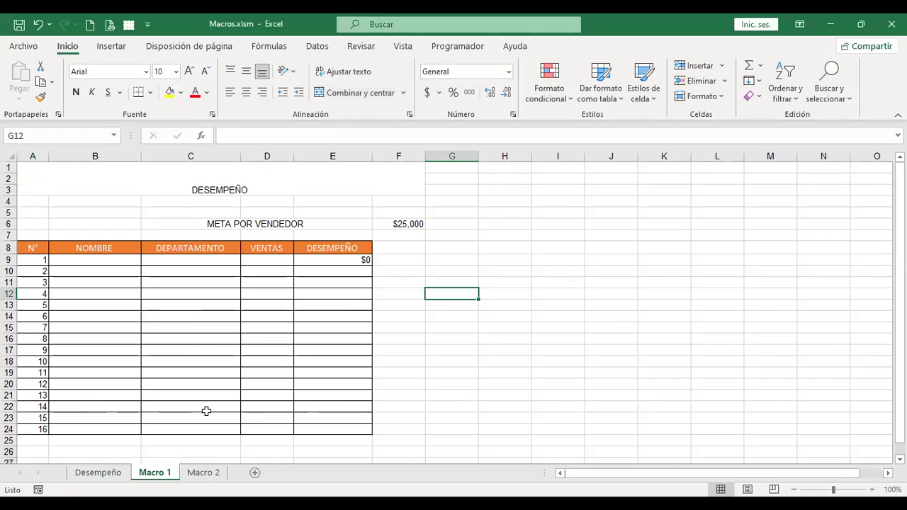
left_click(469, 233)
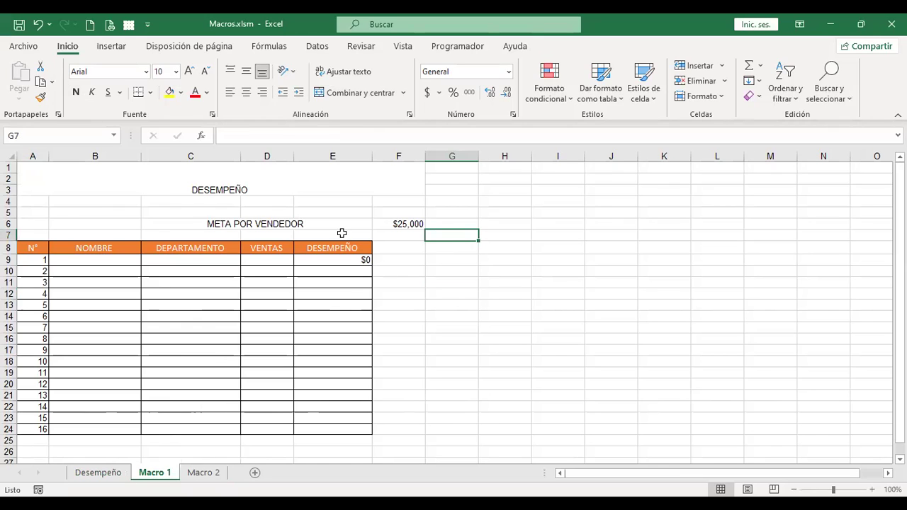
left_click(212, 474)
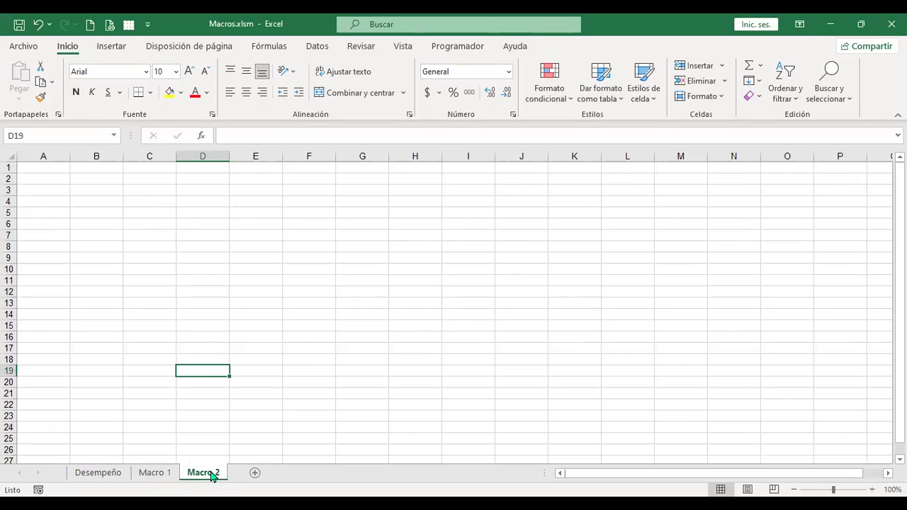
key("ctrl+Home")
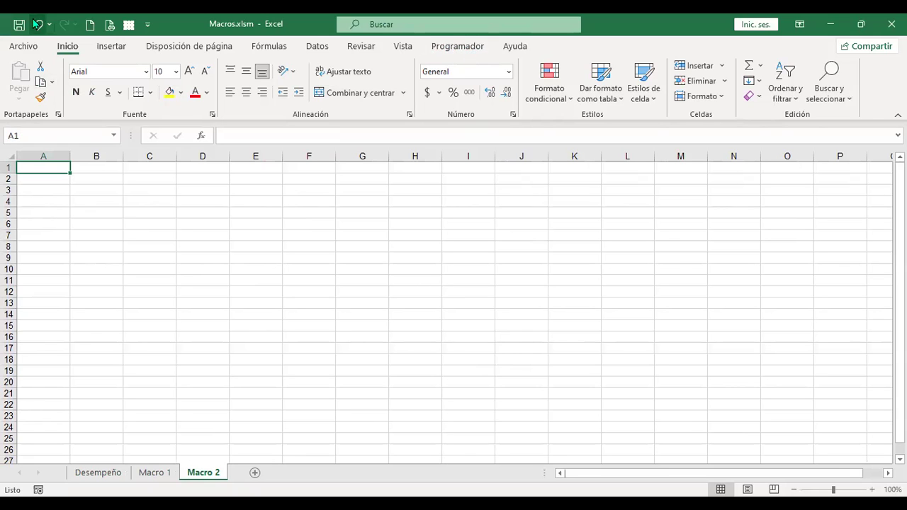
left_click(25, 48)
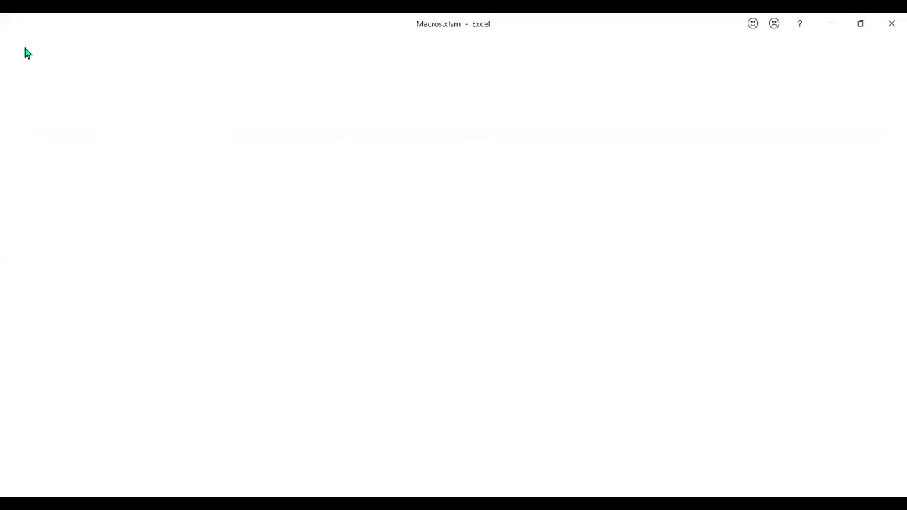
left_click(44, 446)
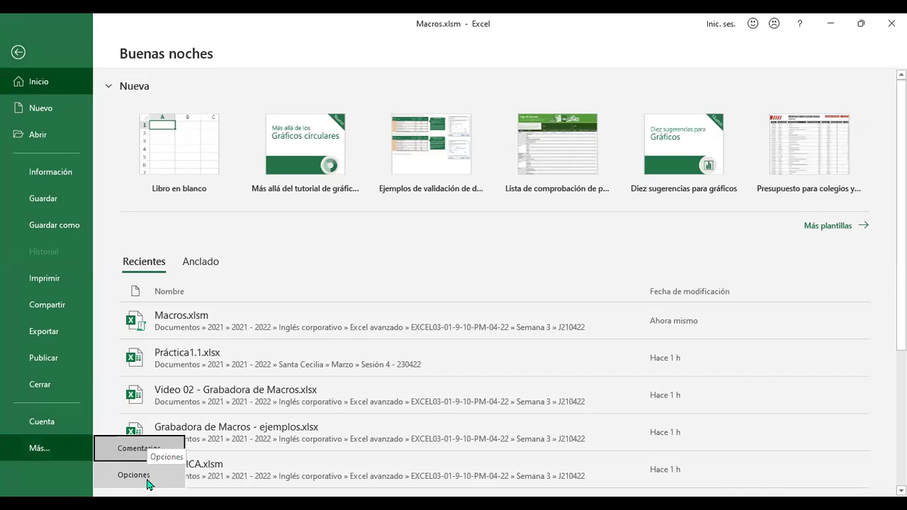
left_click(135, 475)
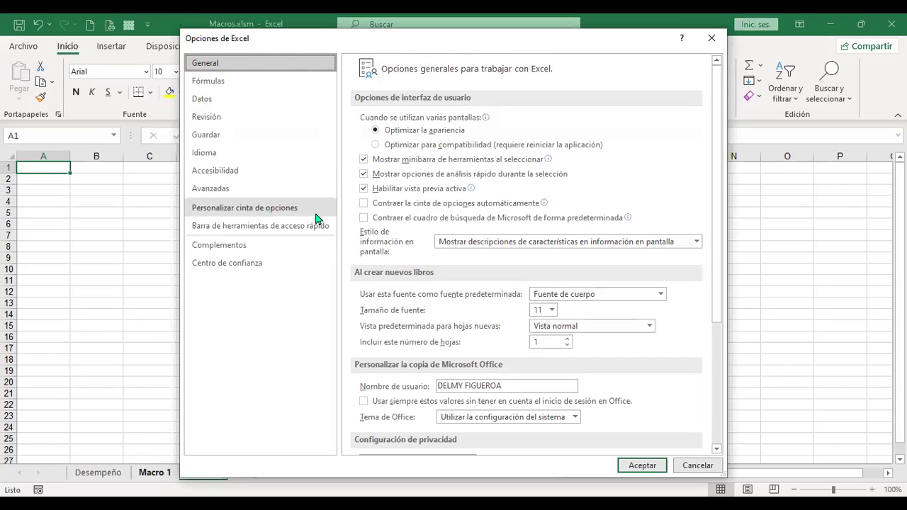
left_click(236, 211)
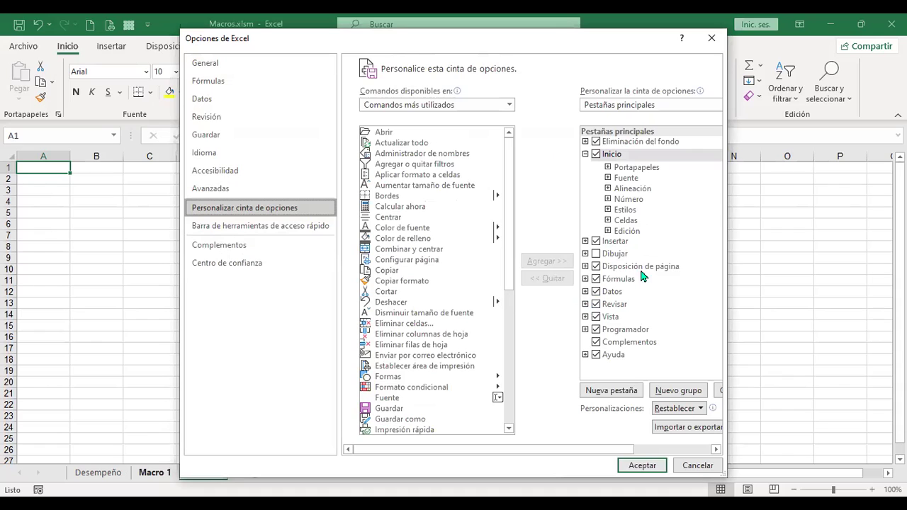
left_click(596, 331)
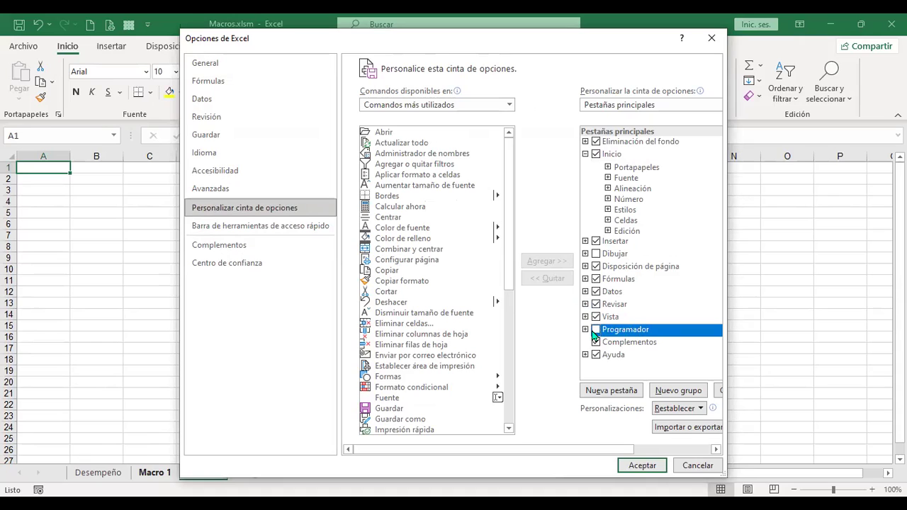
left_click(595, 330)
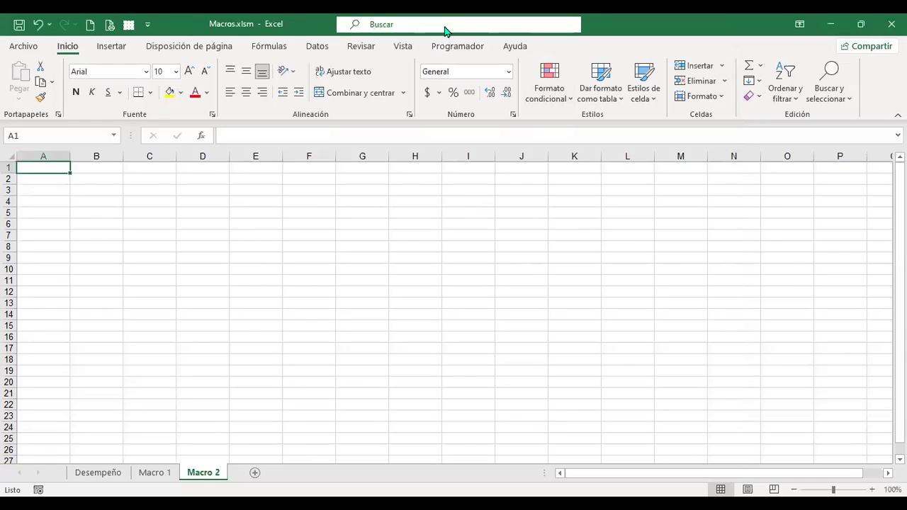
scroll(328, 330, "up", 1, "ctrl")
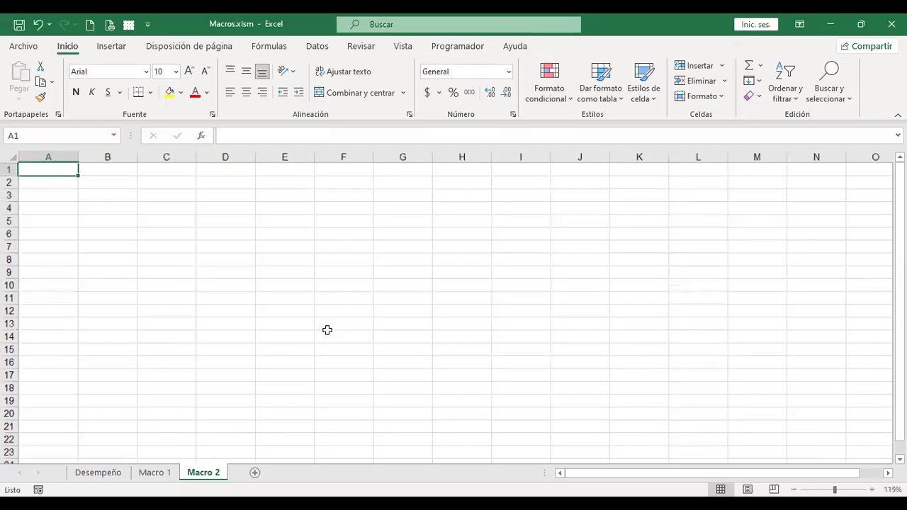
left_click(459, 47)
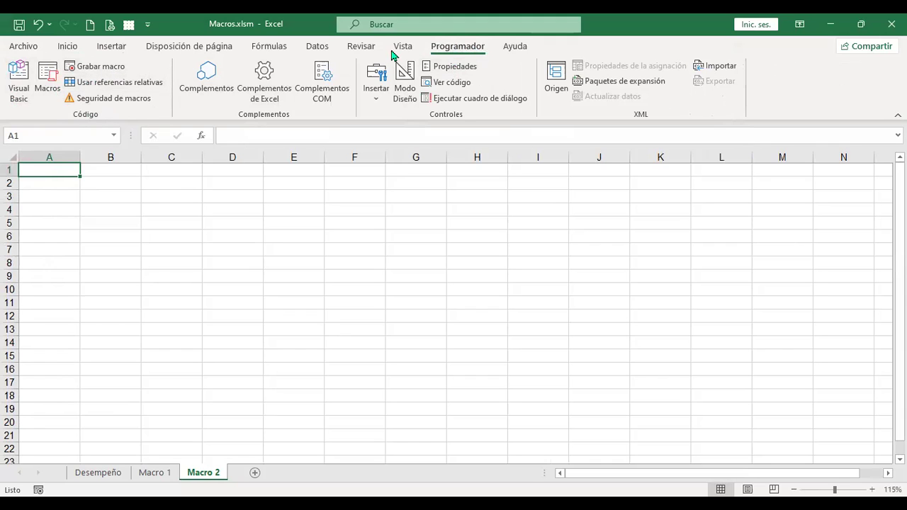
left_click(403, 48)
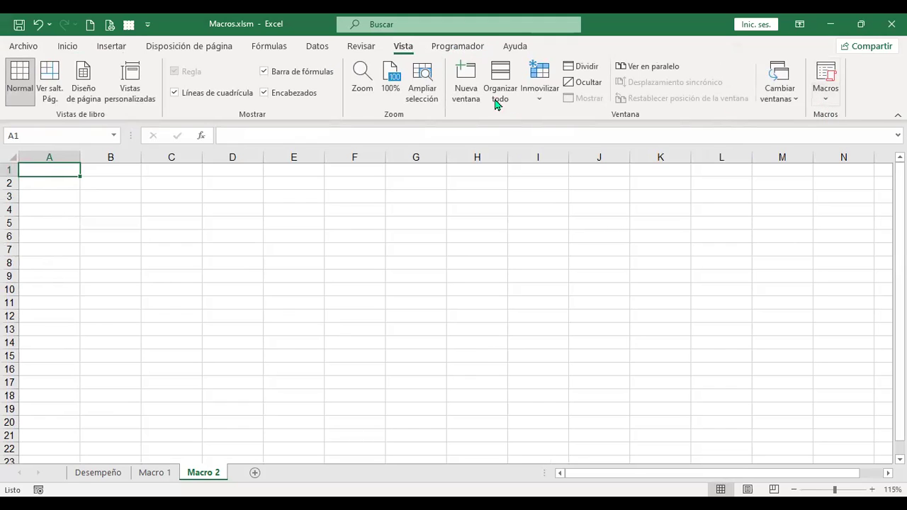
left_click(826, 105)
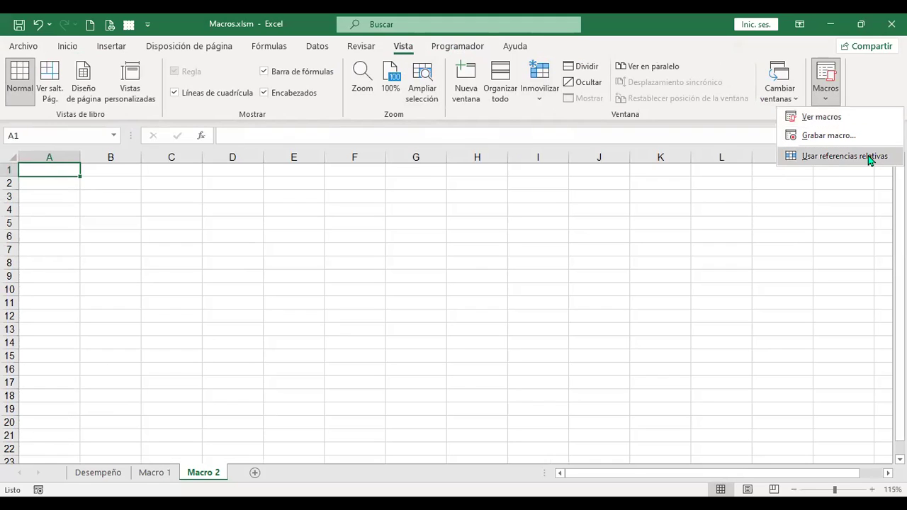
left_click(467, 48)
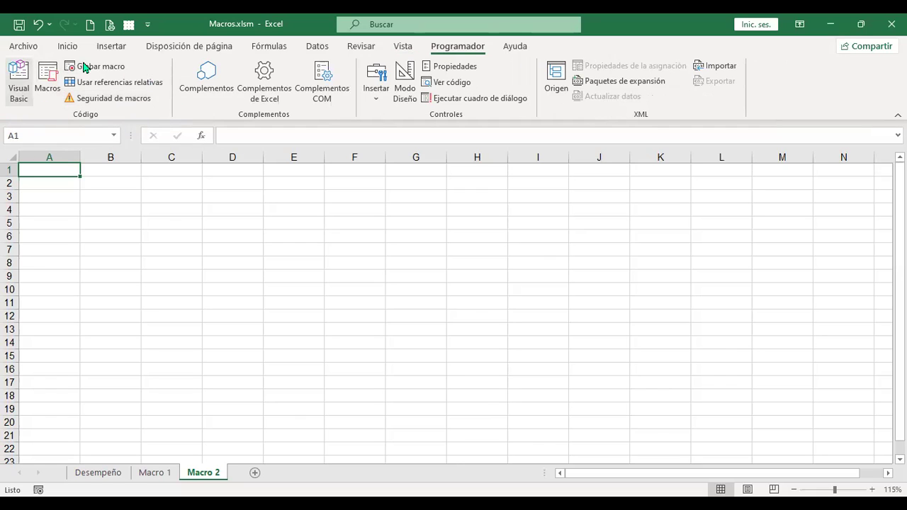
left_click(401, 48)
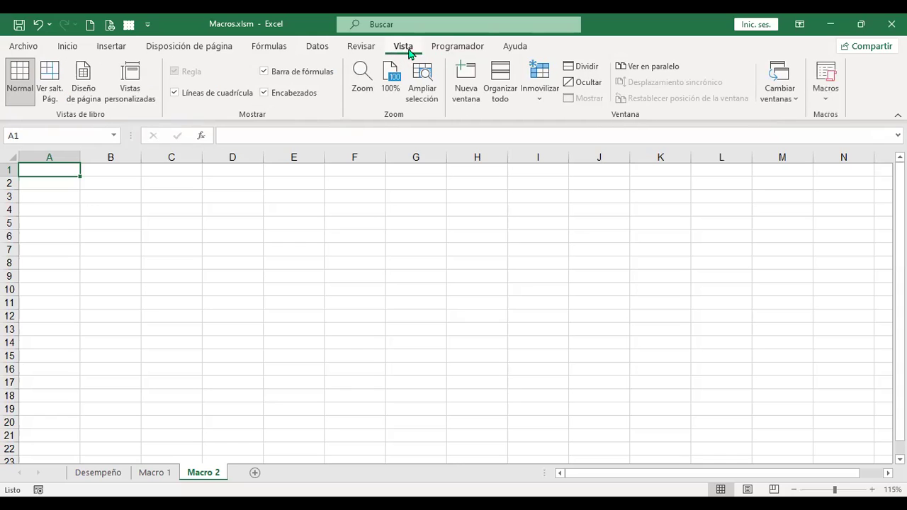
left_click(825, 103)
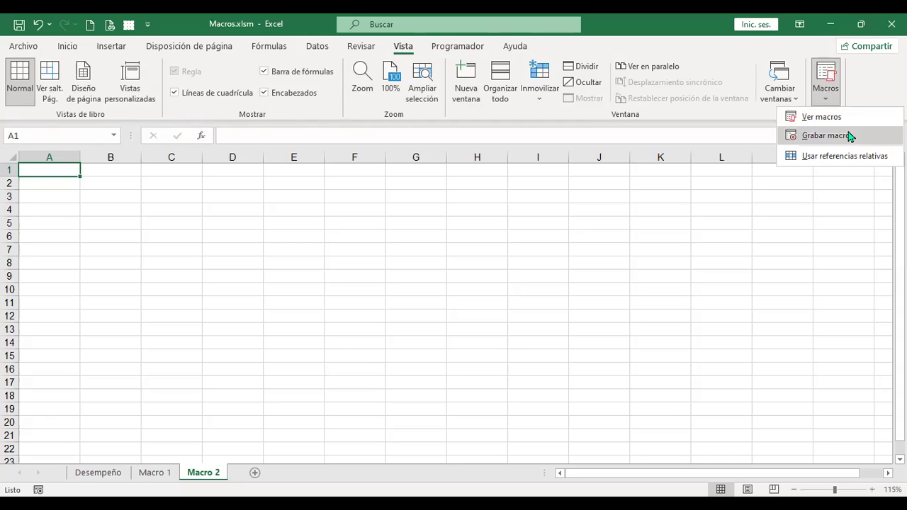
left_click(459, 49)
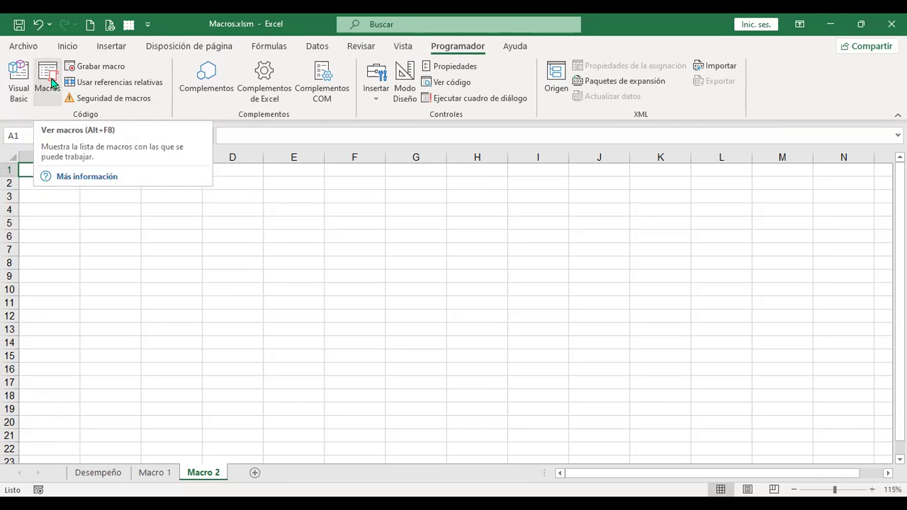
Run the DESEMPEÑO macro to build the VENTAS AÑO 2022 table on Macro 2
left_click(52, 84)
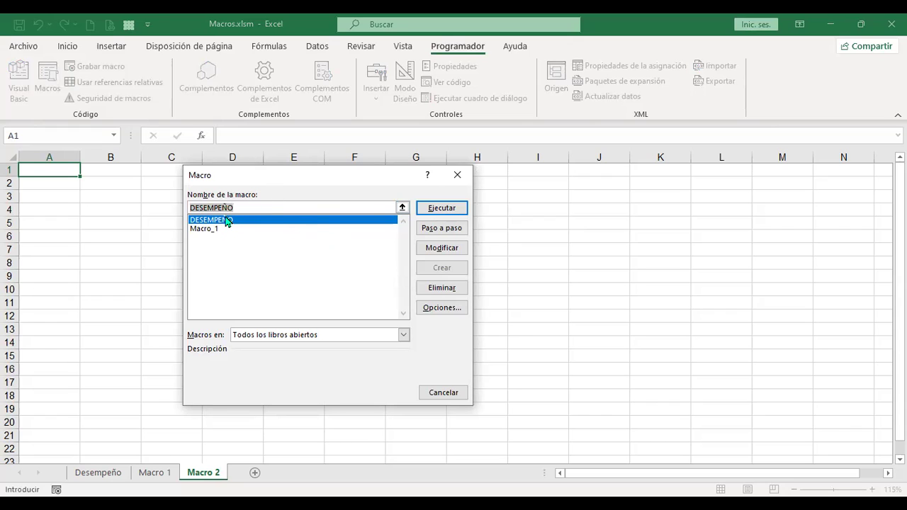
left_click(438, 212)
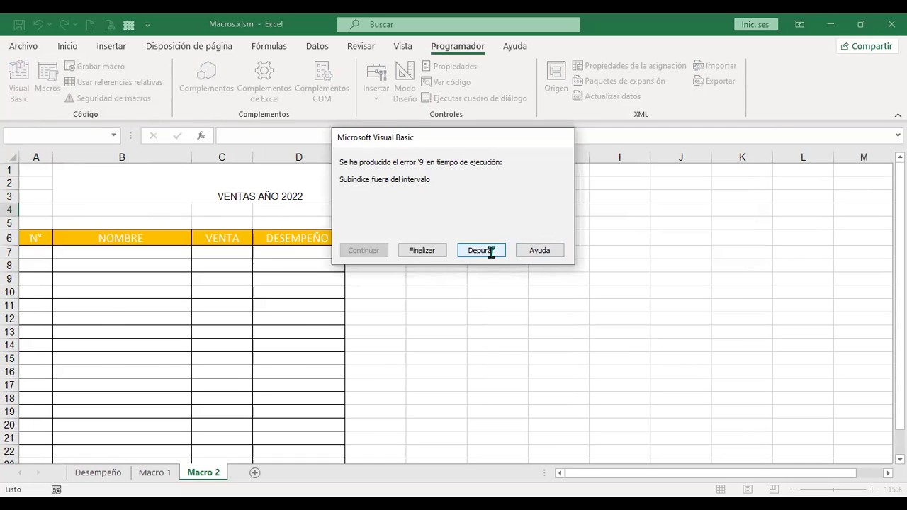
Debug the run-time error and place the caret in the failing Sheets("Macro ").Select line
left_click(490, 252)
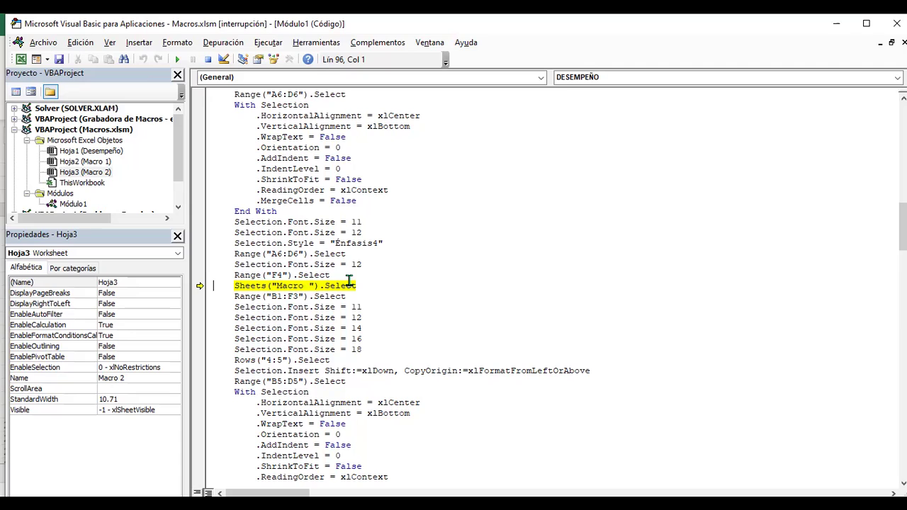
left_click(308, 285)
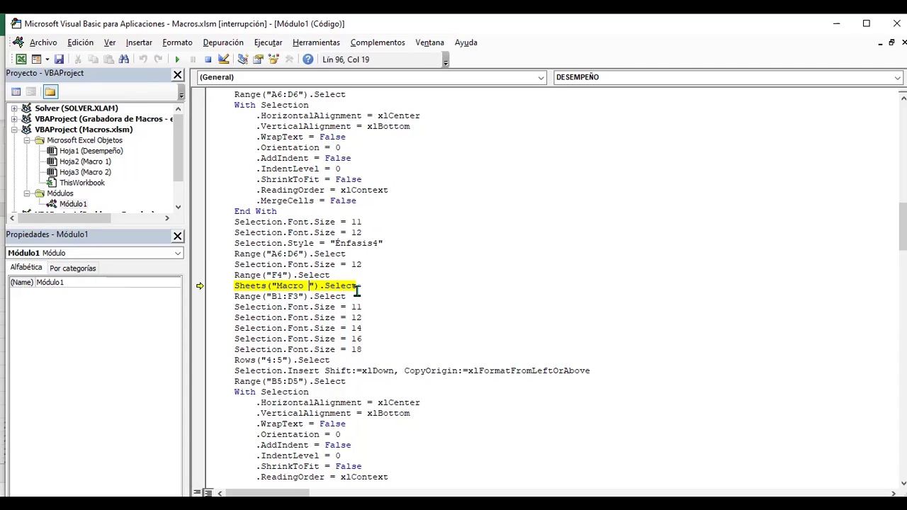
left_click(348, 285)
key("Left")
left_click(345, 285)
double_click(330, 285)
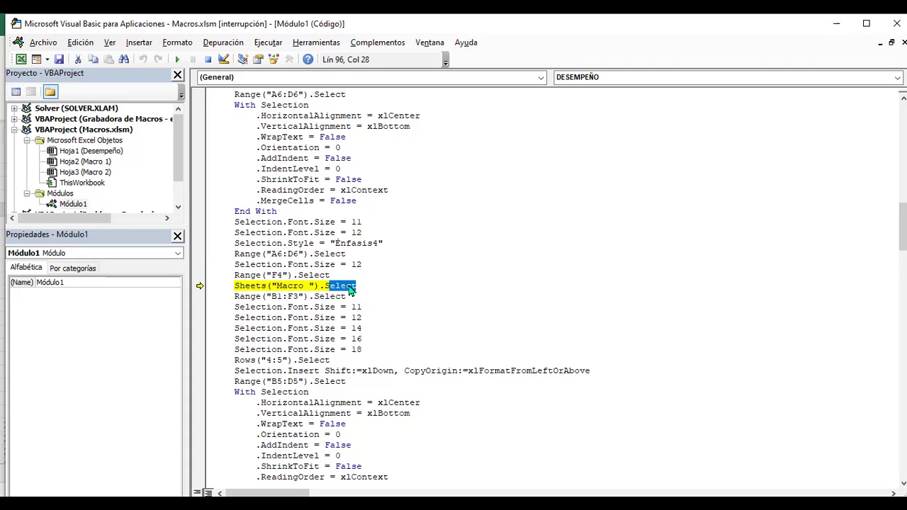
left_click(308, 285)
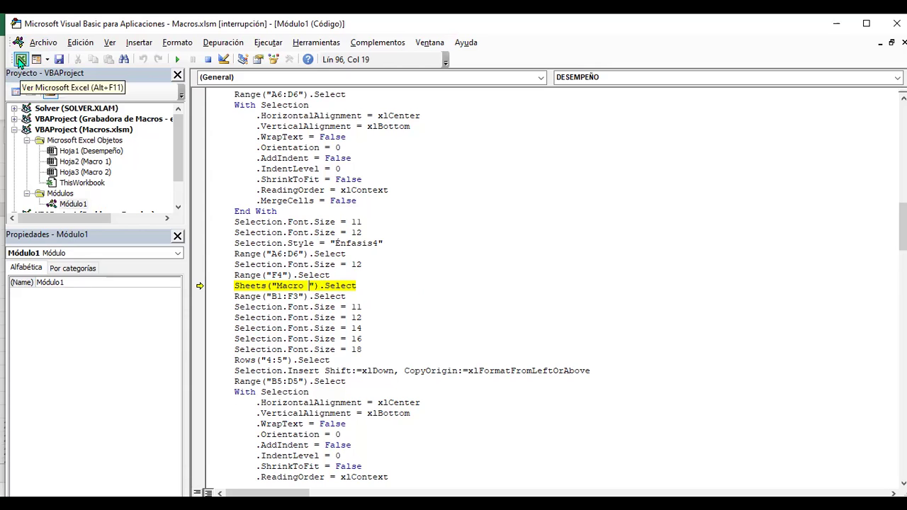
key("alt+F11")
Inspect the VENTAS AÑO 2022 table's cells, then add a new blank sheet, Hoja1
left_click(433, 238)
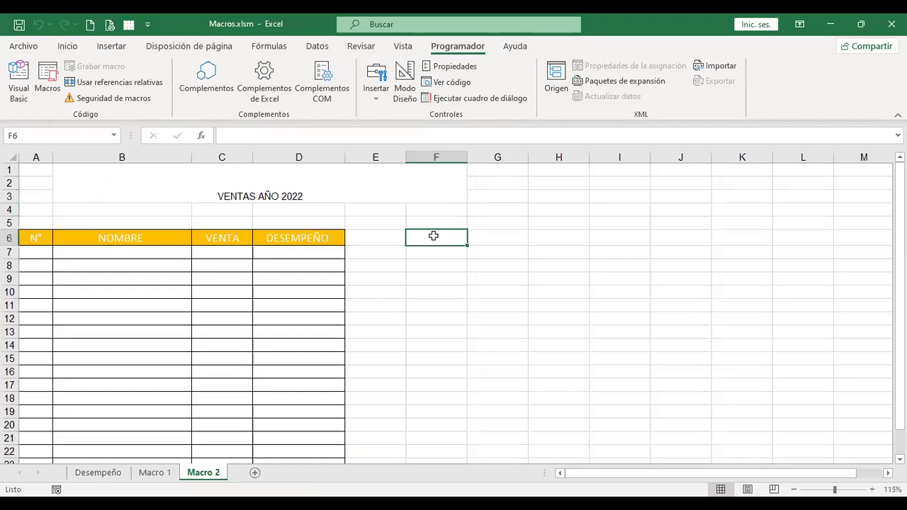
left_click(253, 190)
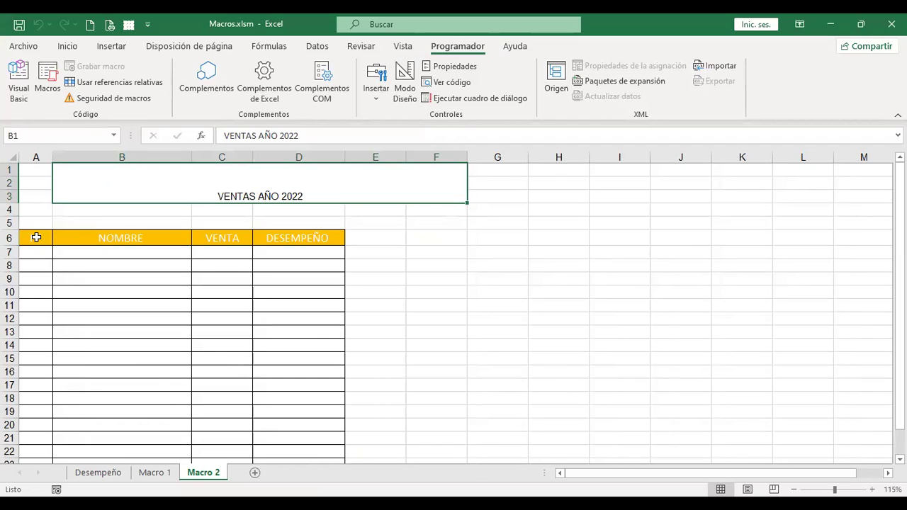
left_click_drag(35, 237, 314, 341)
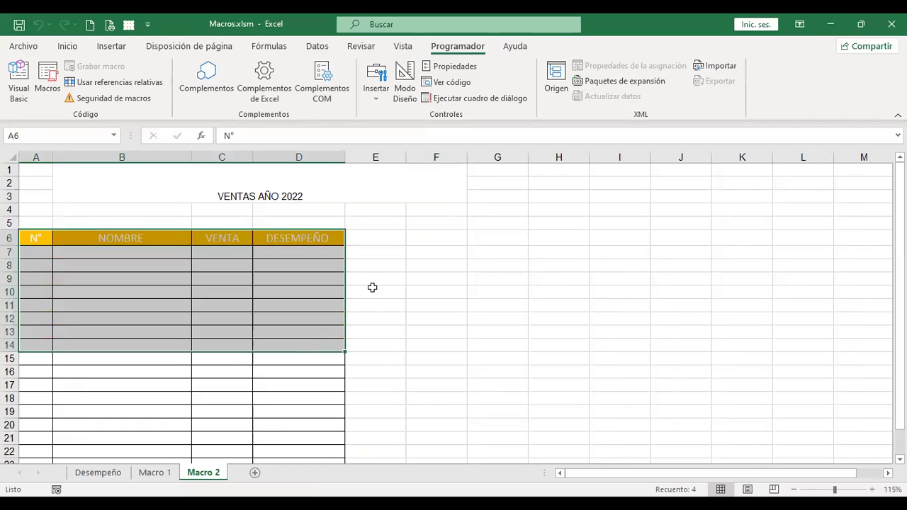
left_click(372, 288)
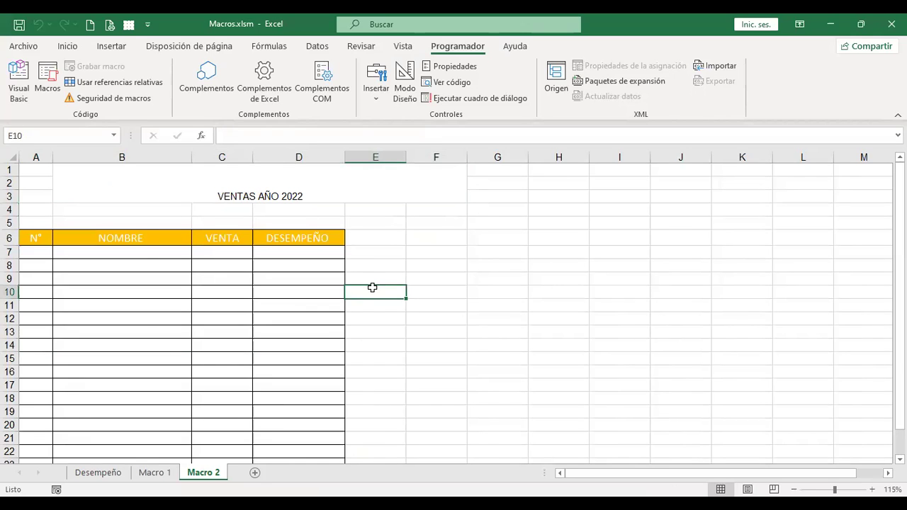
left_click(255, 472)
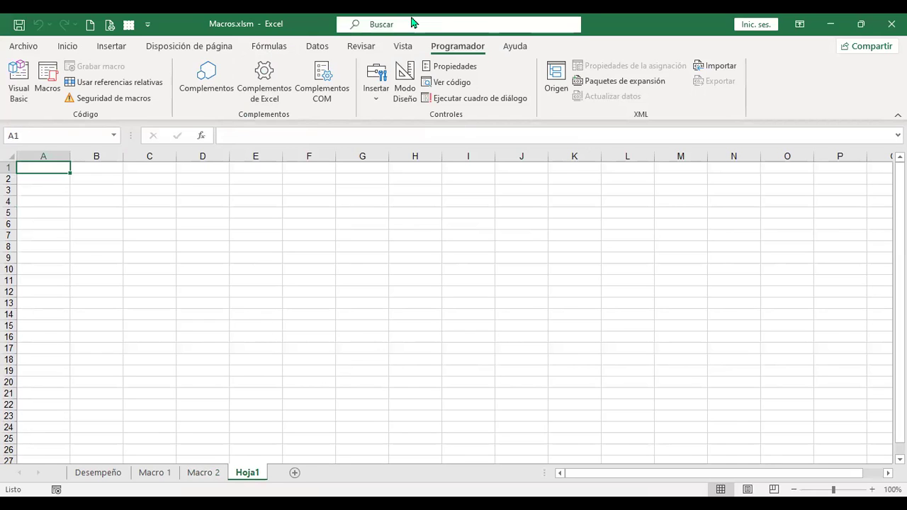
Attempt Macro_1, dismiss the break-mode error, and reset the paused DESEMPEÑO code
left_click(47, 78)
left_click(212, 232)
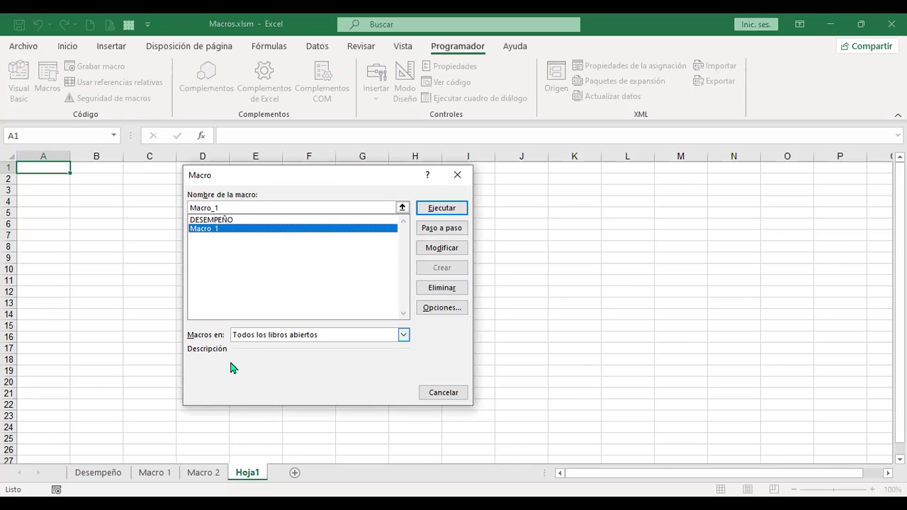
left_click(441, 208)
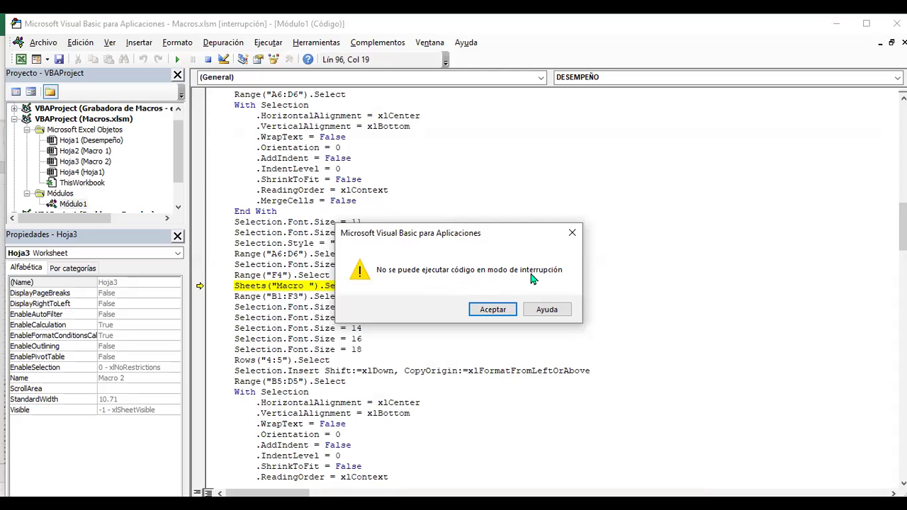
left_click(491, 310)
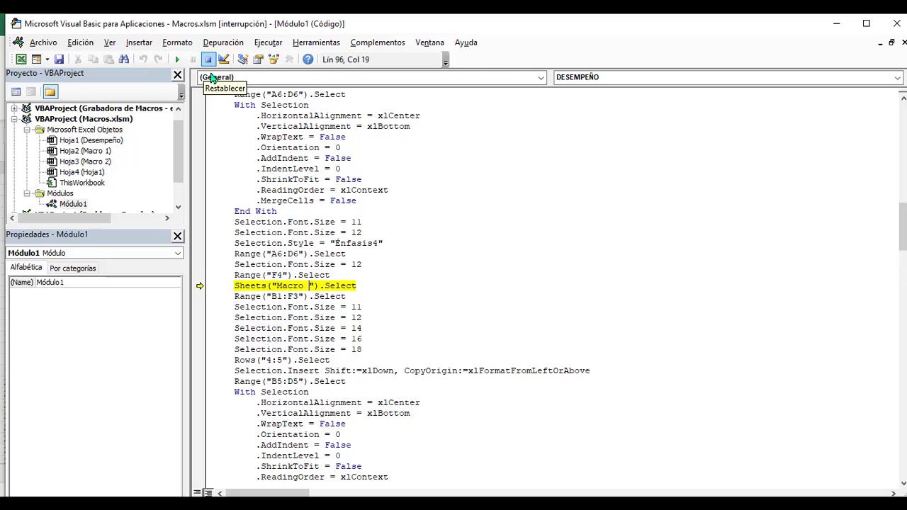
left_click(207, 59)
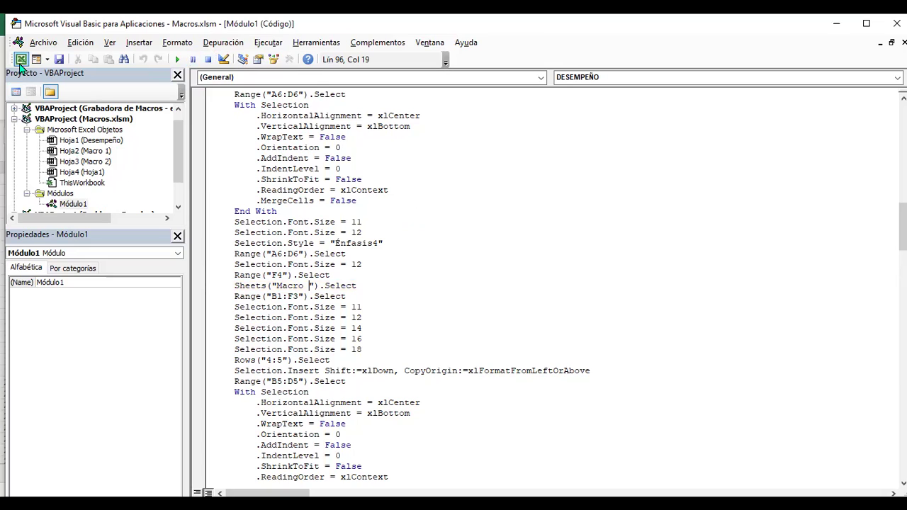
Back in Excel, run Macro_1 to build the DESEMPEÑO table on Hoja1
key("alt+F11")
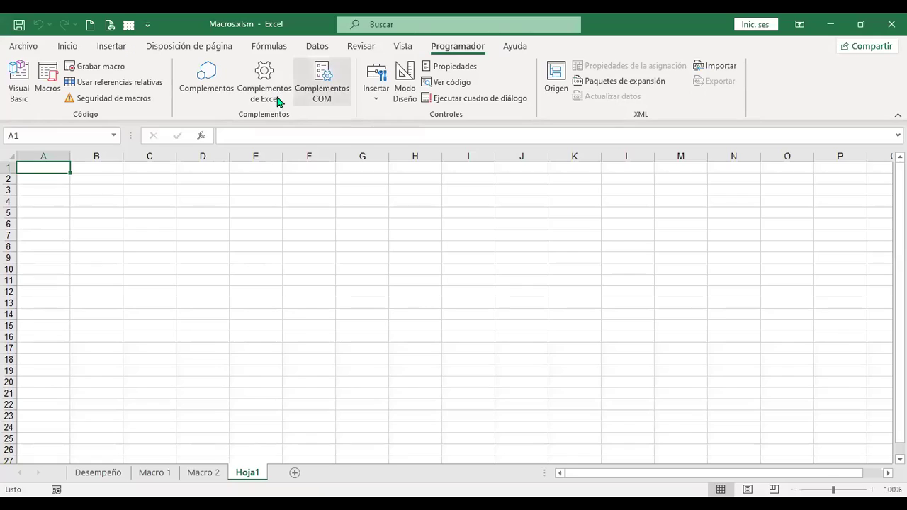
left_click(44, 95)
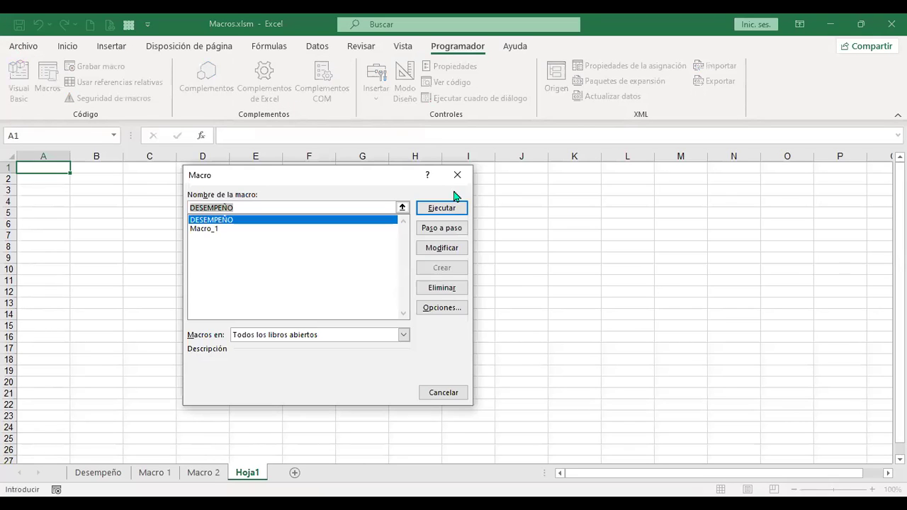
left_click(217, 230)
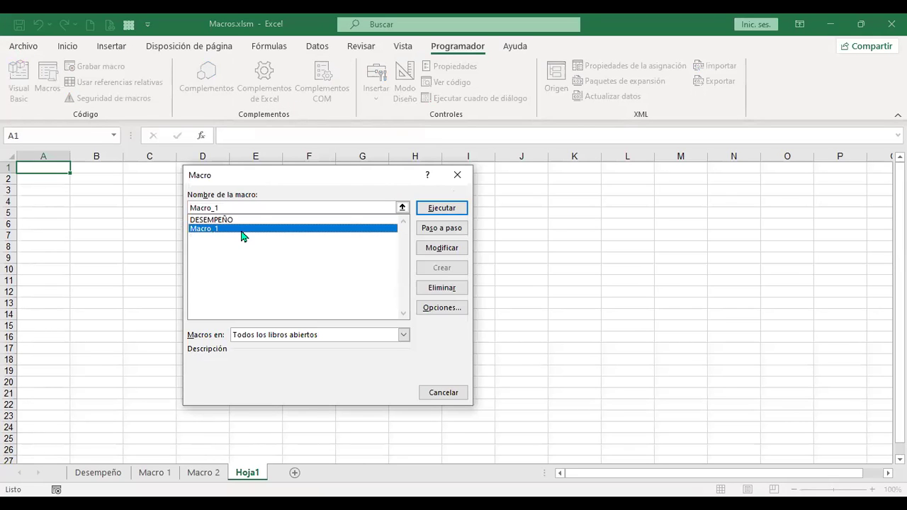
left_click(441, 207)
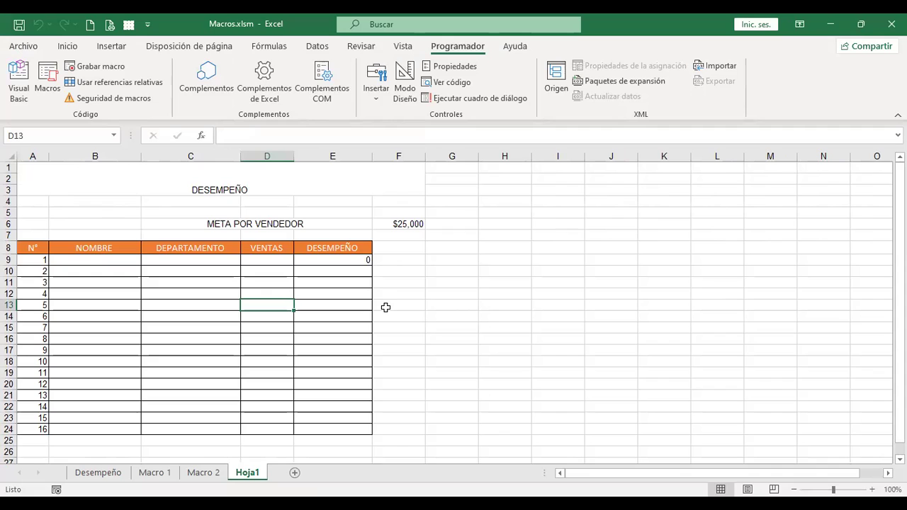
Click through the Hoja1 table cells, including the sales goal in F6 and cell A9
left_click(208, 181)
left_click(213, 222)
left_click(389, 213)
left_click(388, 226)
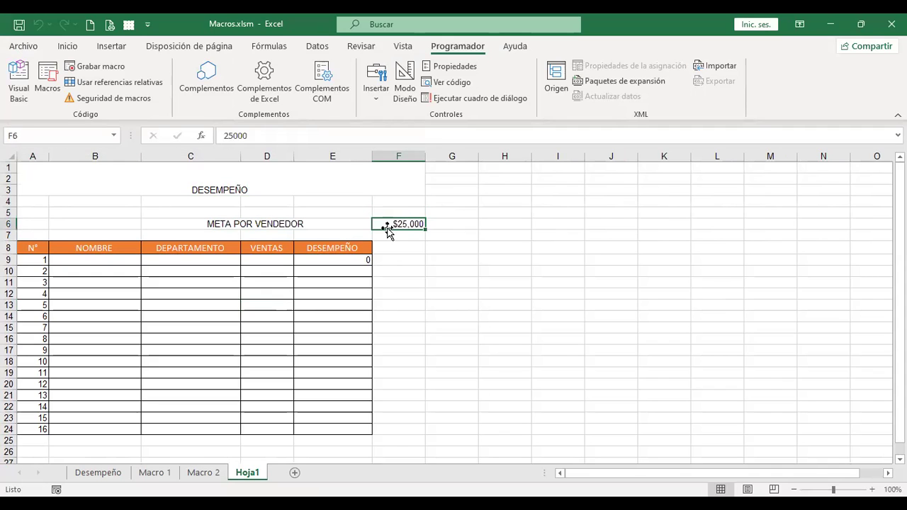
left_click(75, 249)
left_click(40, 260)
Check the E9 performance formula, empty D9 and 25000 goal in F6, then add Hoja2
left_click(331, 261)
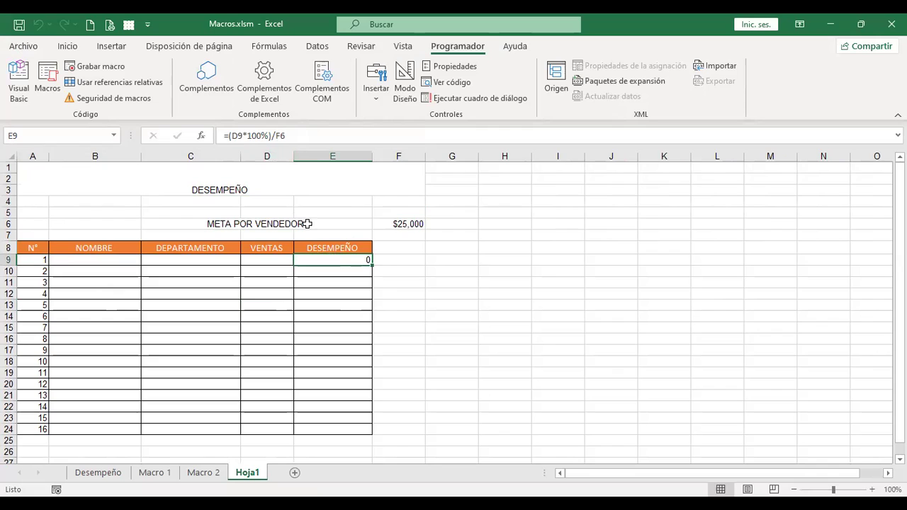
left_click(262, 260)
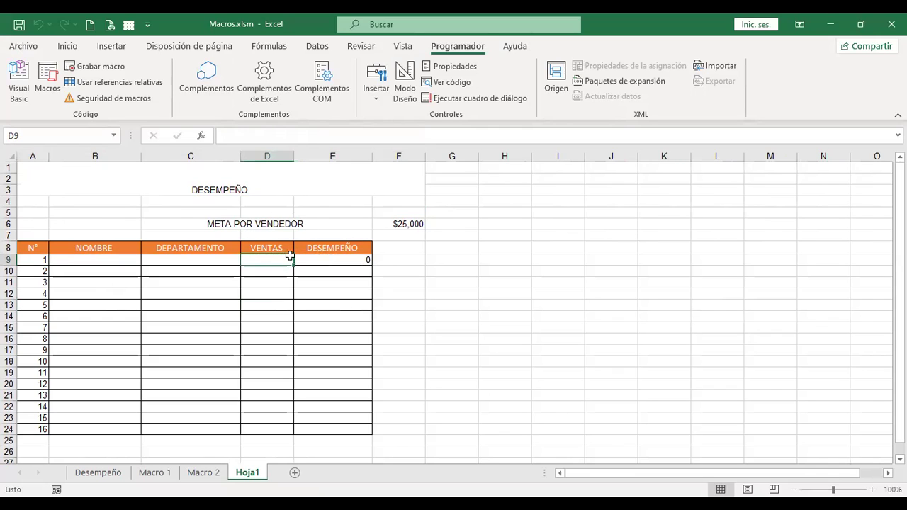
left_click(324, 259)
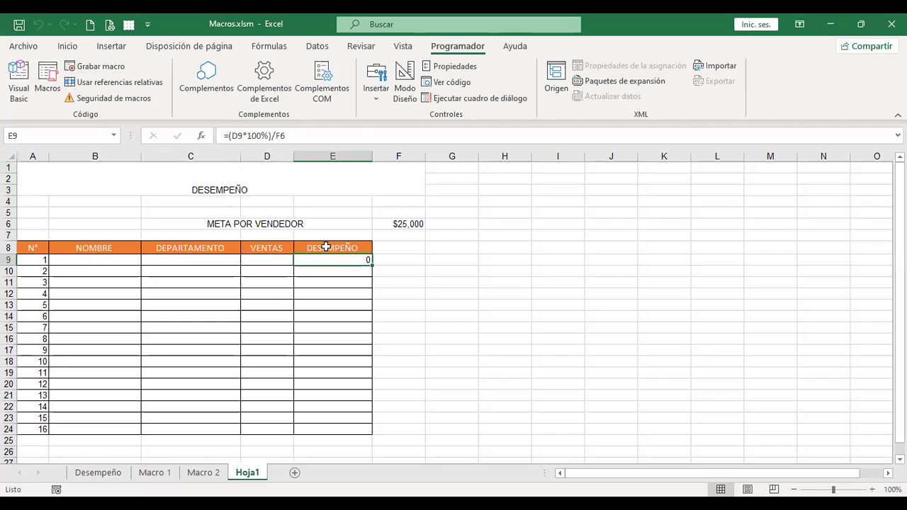
left_click(406, 225)
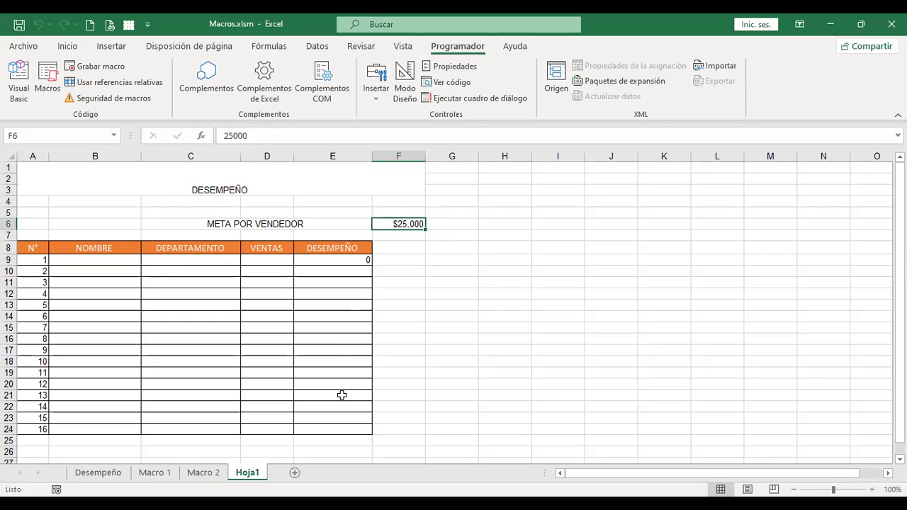
left_click(295, 473)
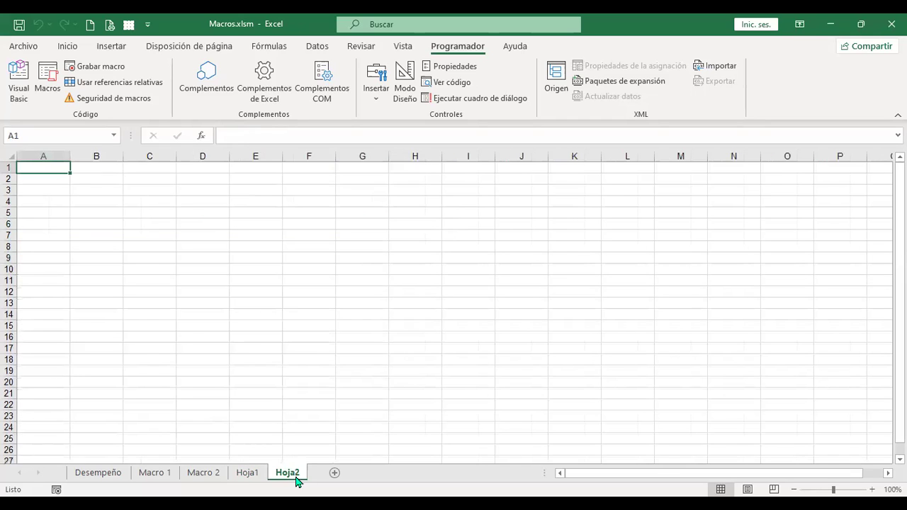
left_click(10, 153)
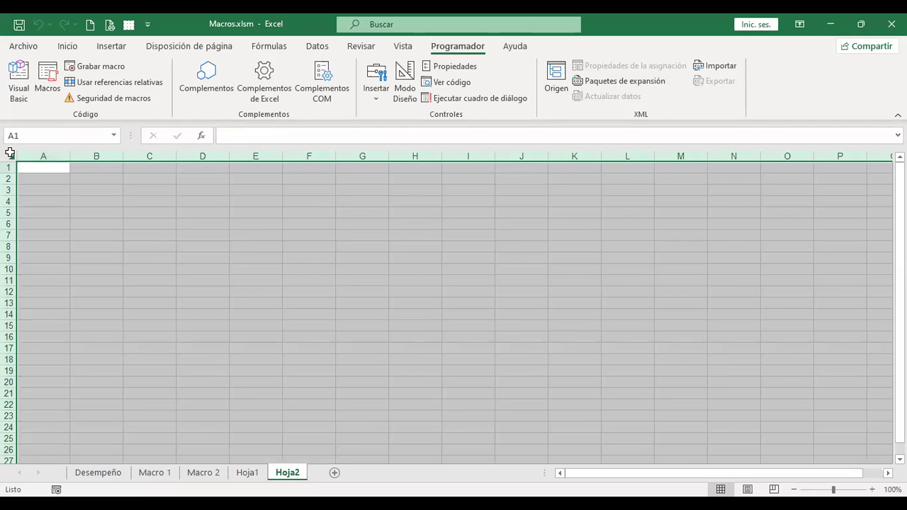
scroll(241, 312, "up", 1, "ctrl")
scroll(241, 312, "up", 2, "ctrl")
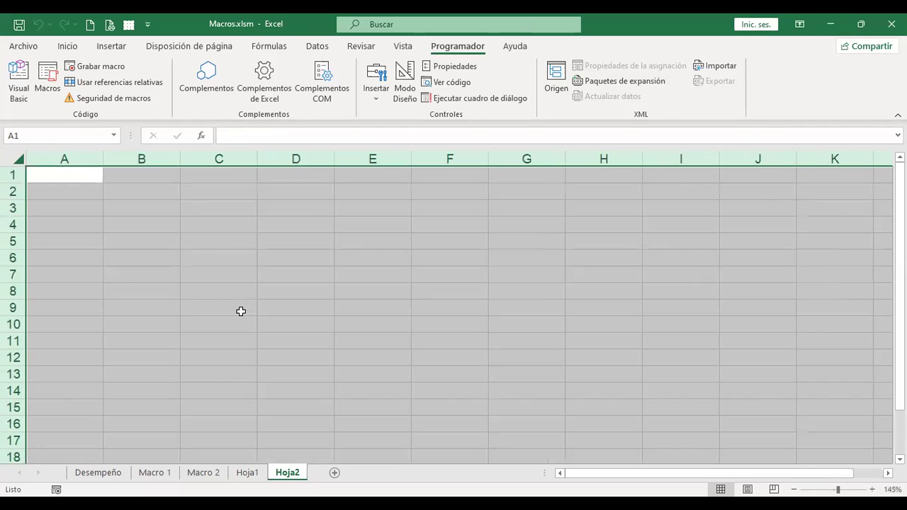
key("ctrl+Home")
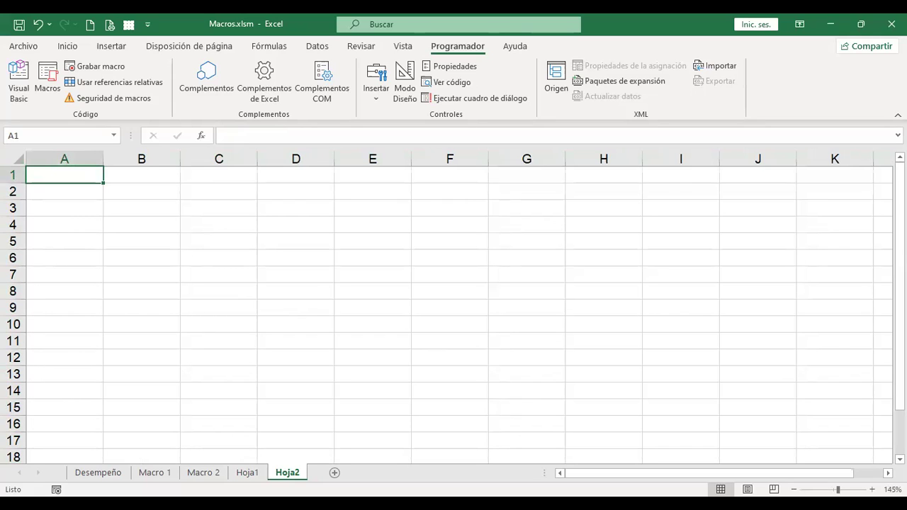
left_click(74, 47)
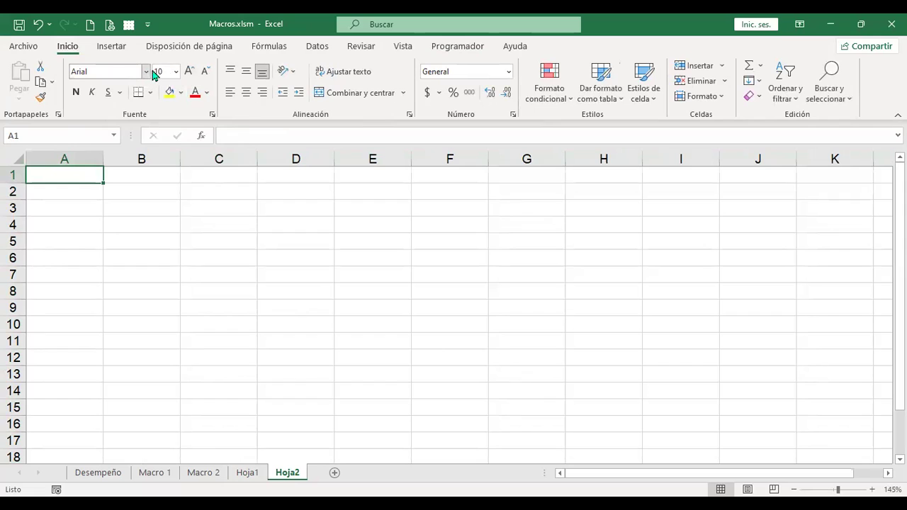
left_click(77, 98)
left_click(458, 46)
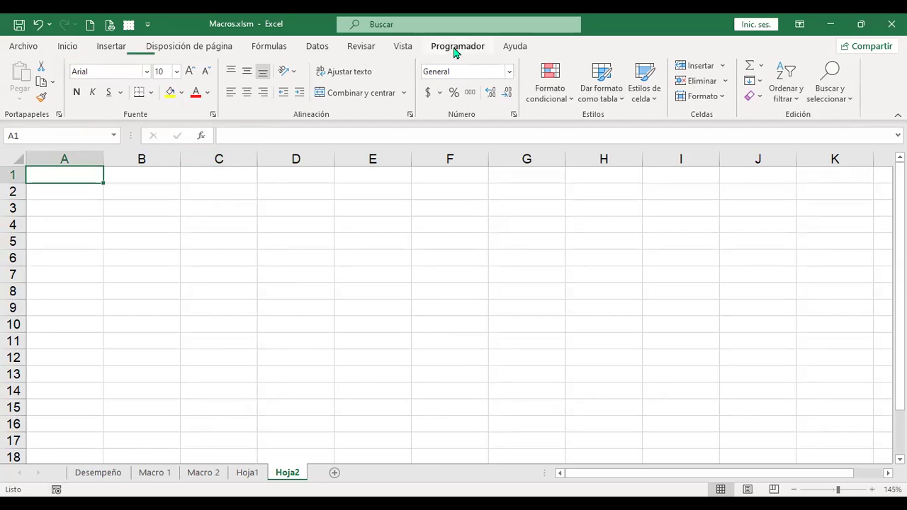
Show the Vista Macros menu with Ver macros and Grabar macro, then close it and reselect A1
left_click(403, 50)
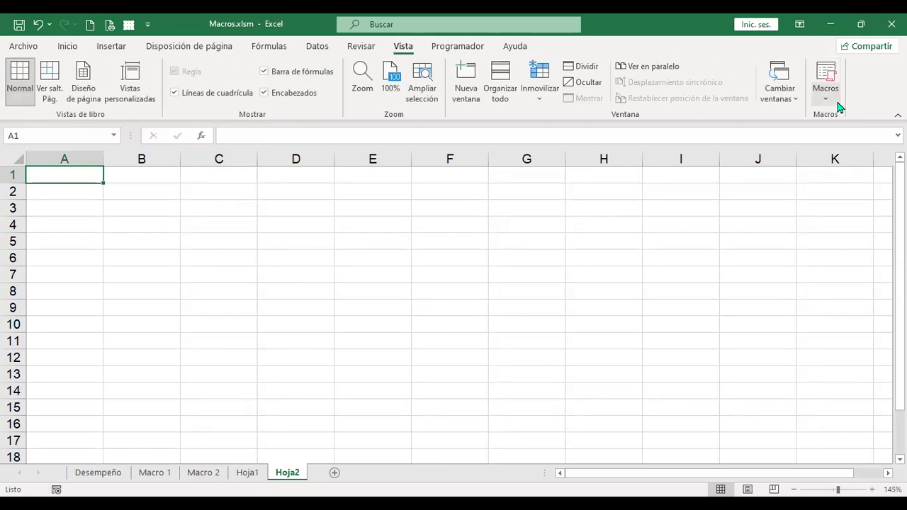
left_click(837, 105)
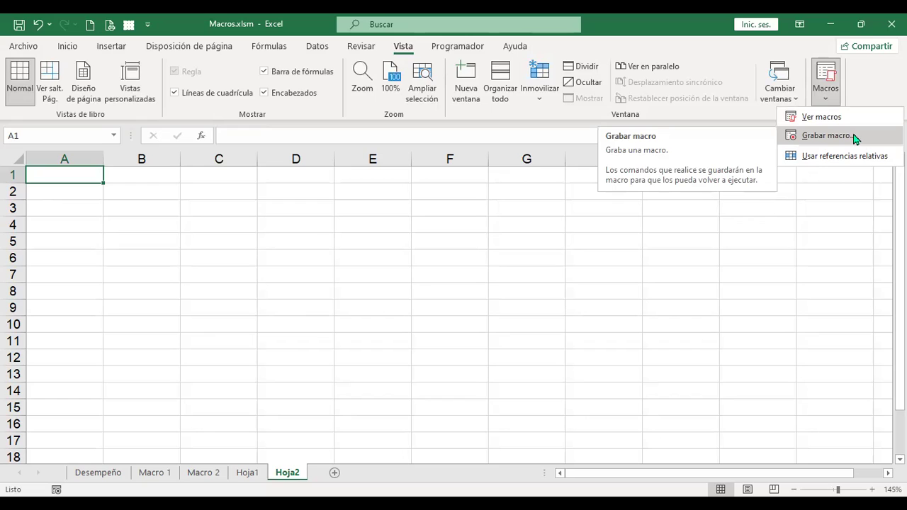
left_click(136, 219)
left_click(136, 219)
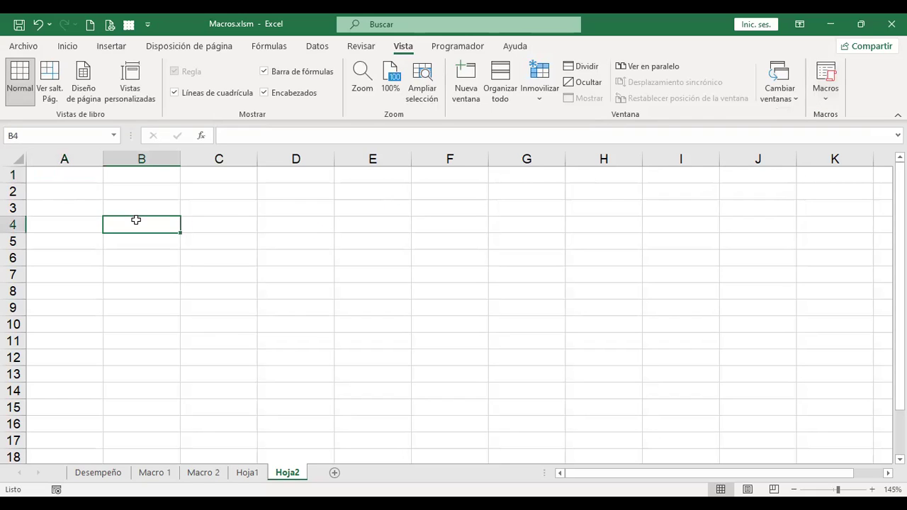
left_click(72, 172)
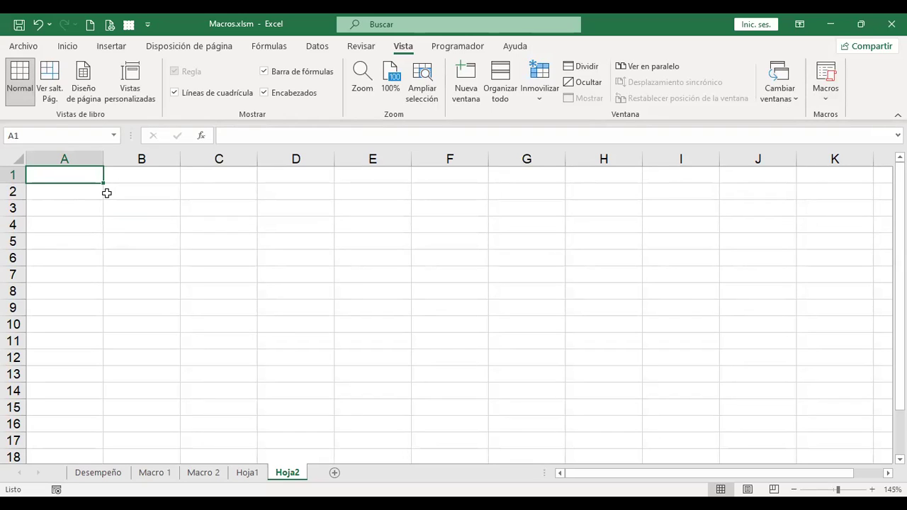
left_click(505, 298)
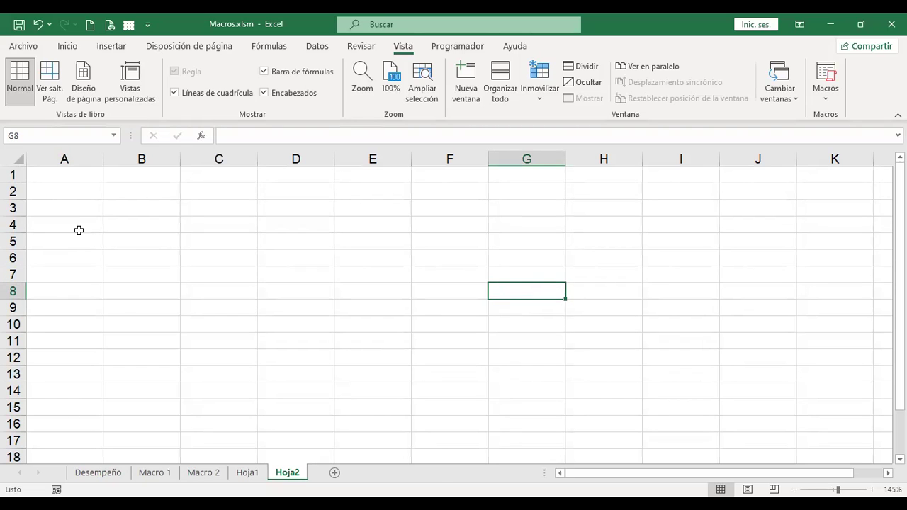
left_click(87, 172)
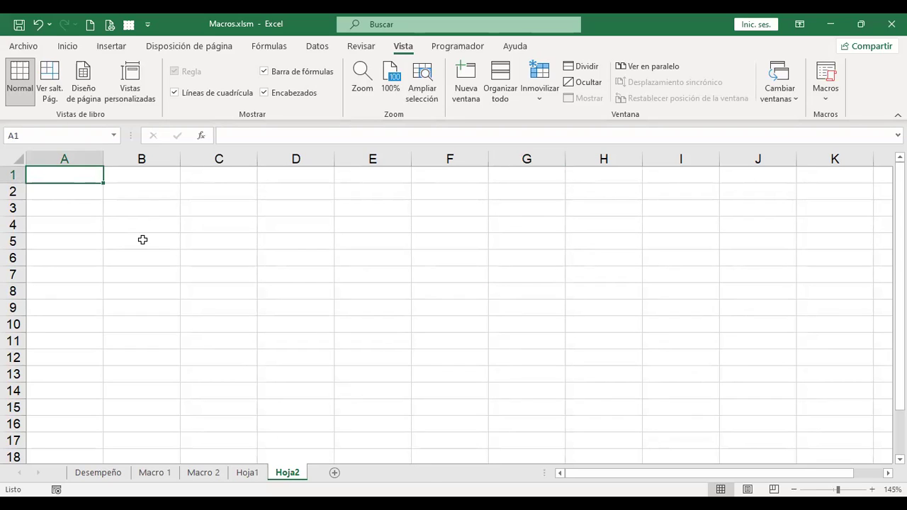
Switch to the Inicio ribbon above the empty Hoja2 sheet
left_click(74, 47)
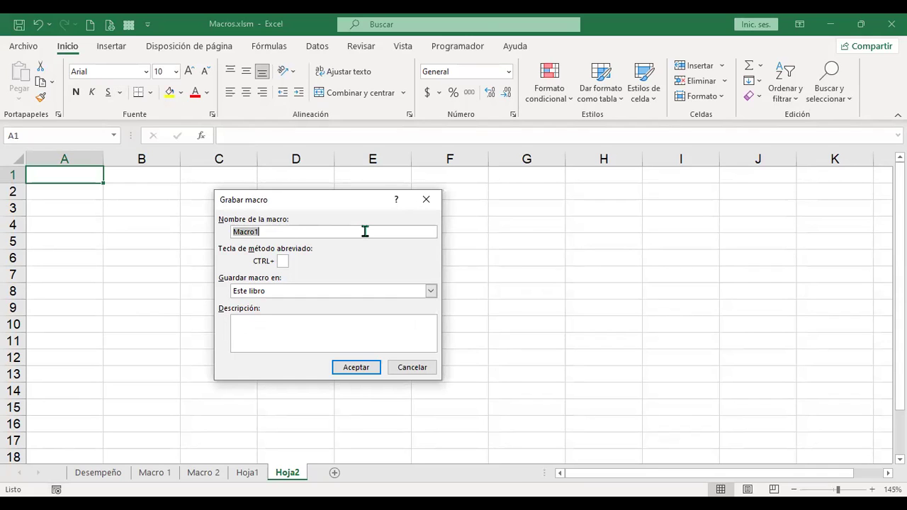
Name the new macro Formato and store it in Este libro
type("Formato")
left_click(285, 262)
left_click(289, 291)
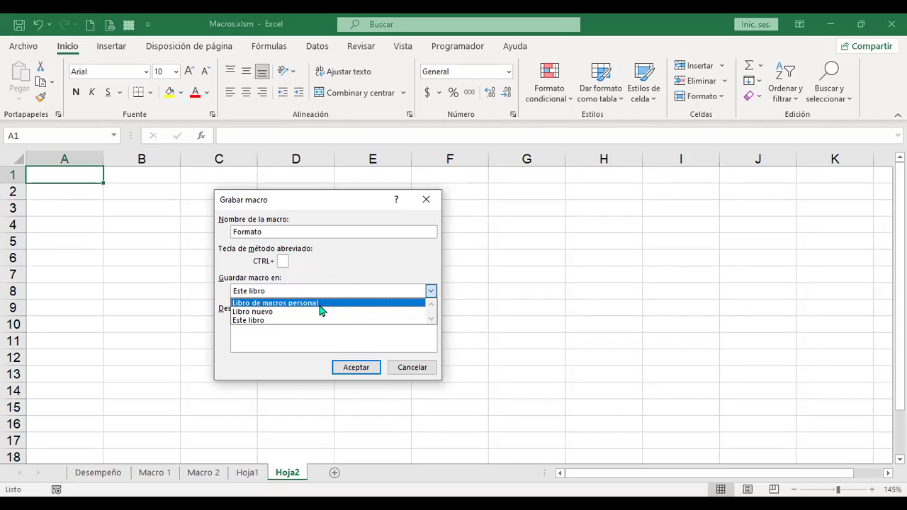
left_click(269, 320)
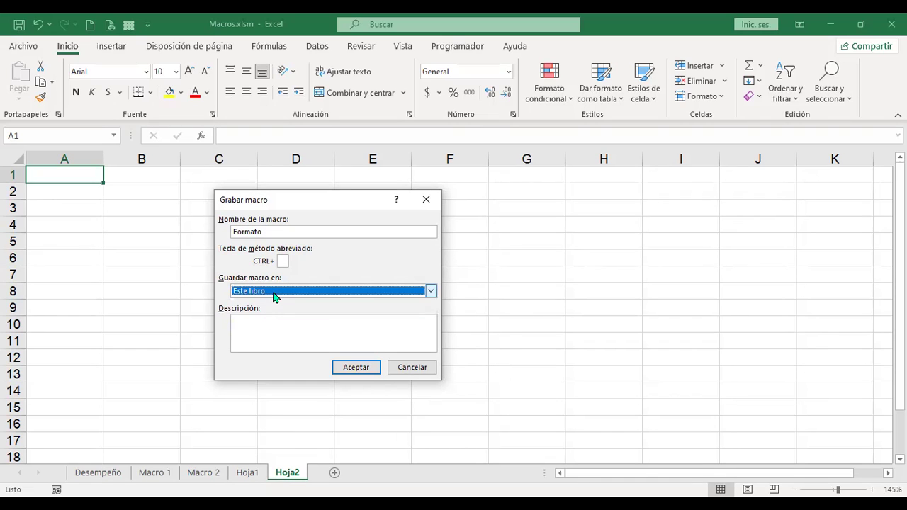
left_click(294, 298)
left_click(334, 291)
left_click(430, 291)
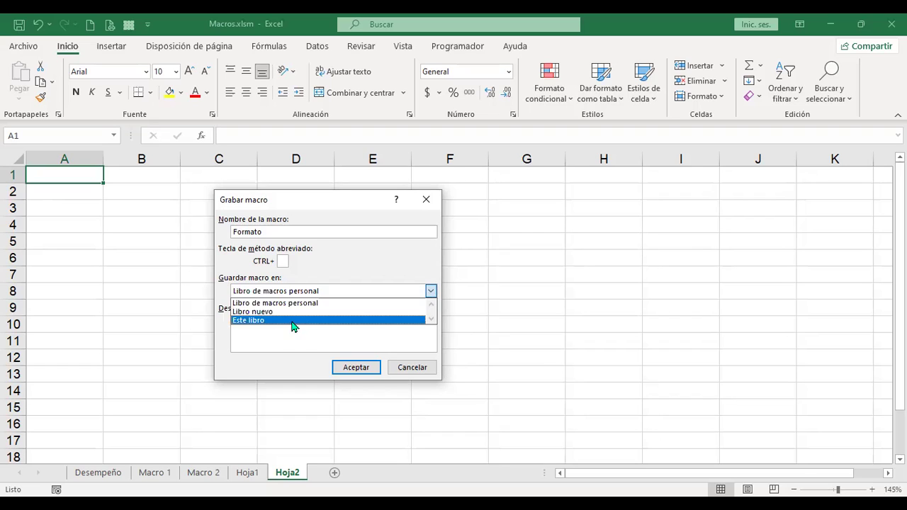
left_click(297, 321)
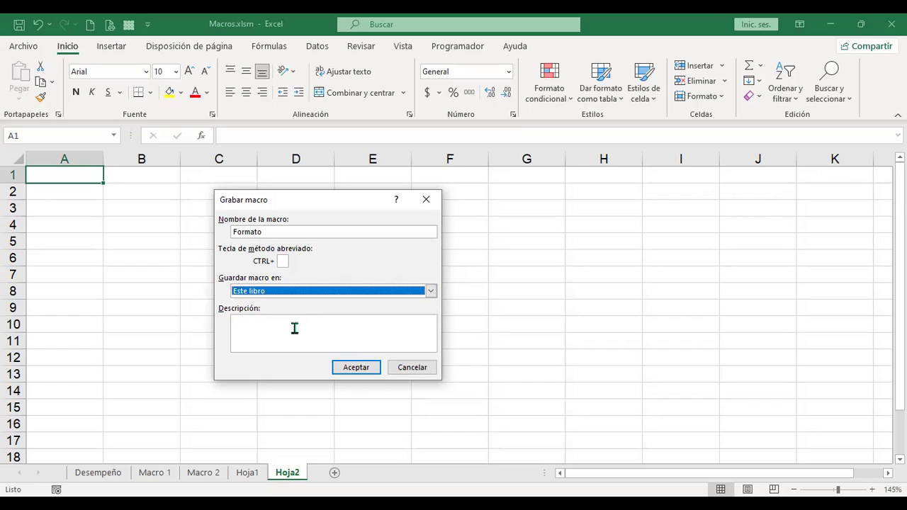
Describe it as making changes to text format and start recording
left_click(295, 328)
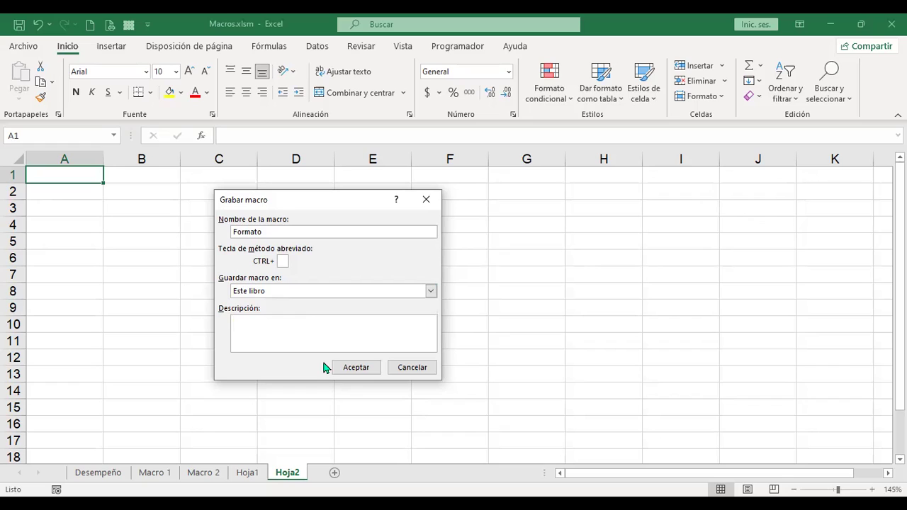
type("Esta macro")
type(" realiza cambios d")
key("BackSpace")
key("BackSpace")
key("BackSpace")
key("BackSpace")
key("BackSpace")
type("bios en el formato de texto.")
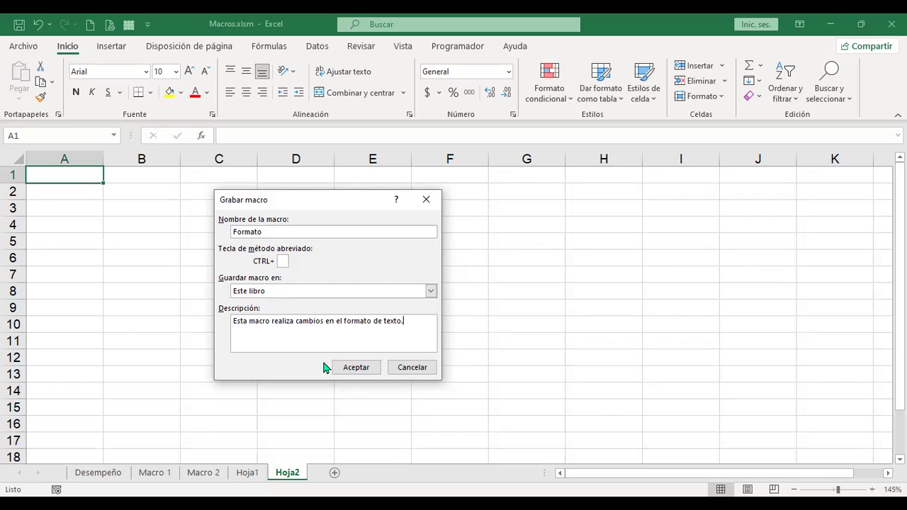
left_click(366, 372)
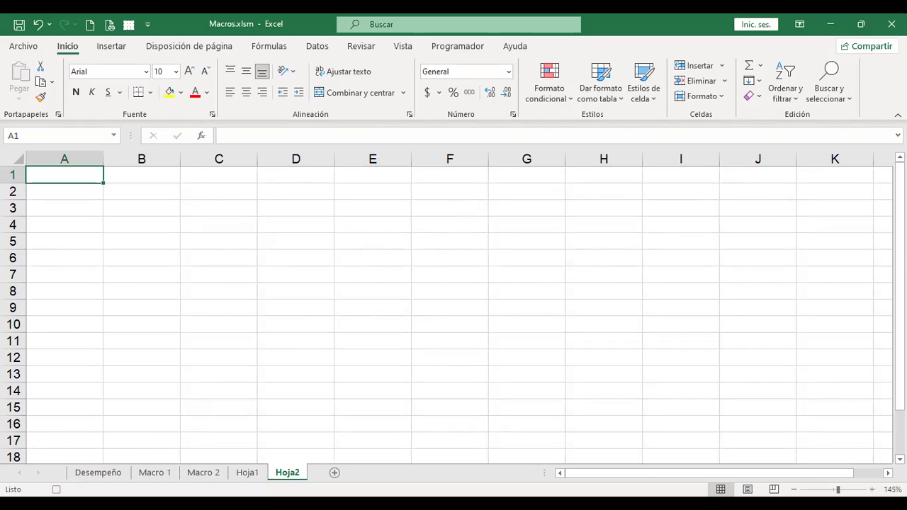
Set cell A1's font to Broadway
left_click(166, 19)
scroll(146, 77, "down", 1)
left_click(147, 74)
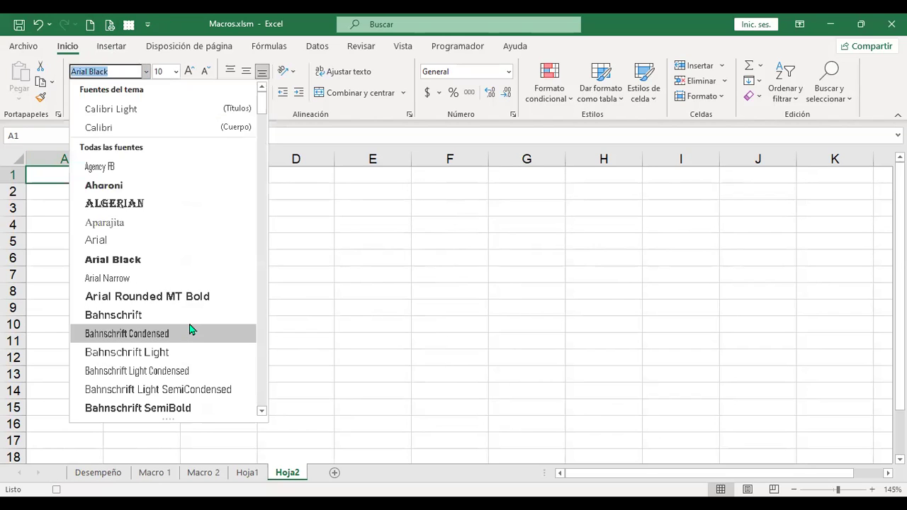
scroll(190, 331, "down", 5)
scroll(184, 295, "down", 3)
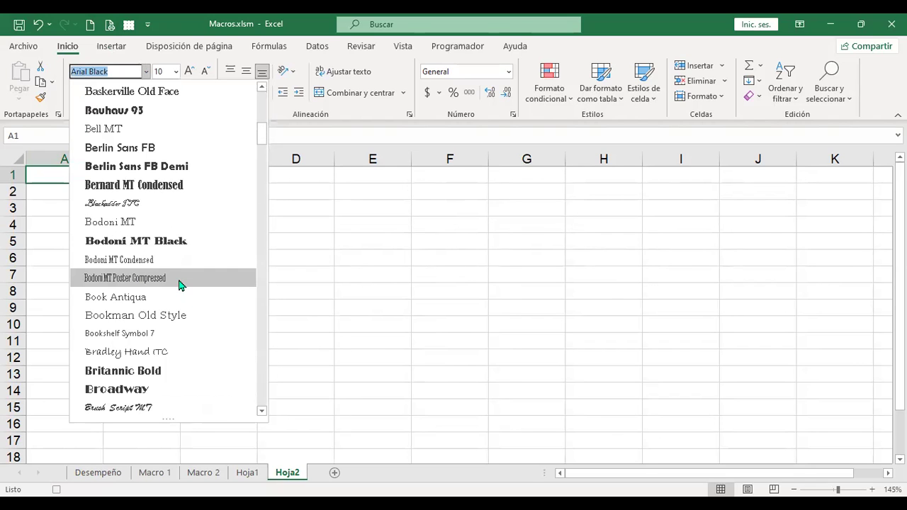
scroll(179, 284, "down", 1)
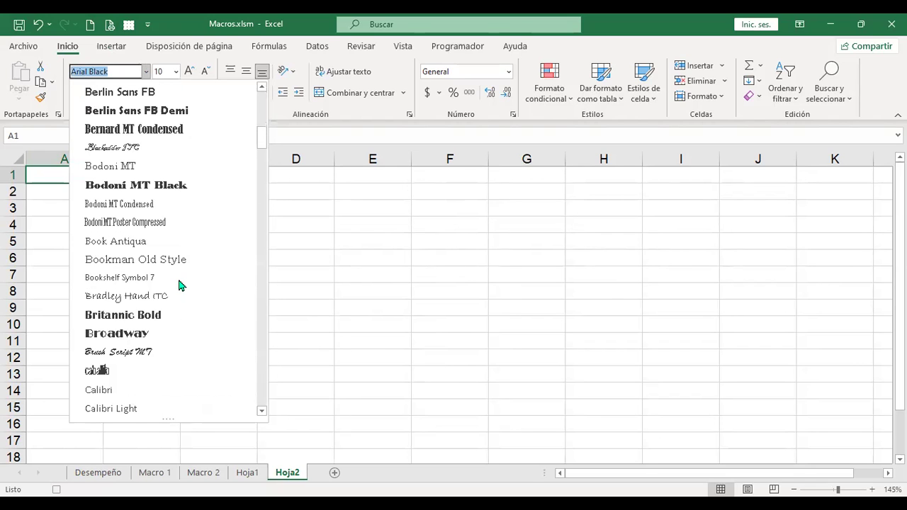
left_click(144, 327)
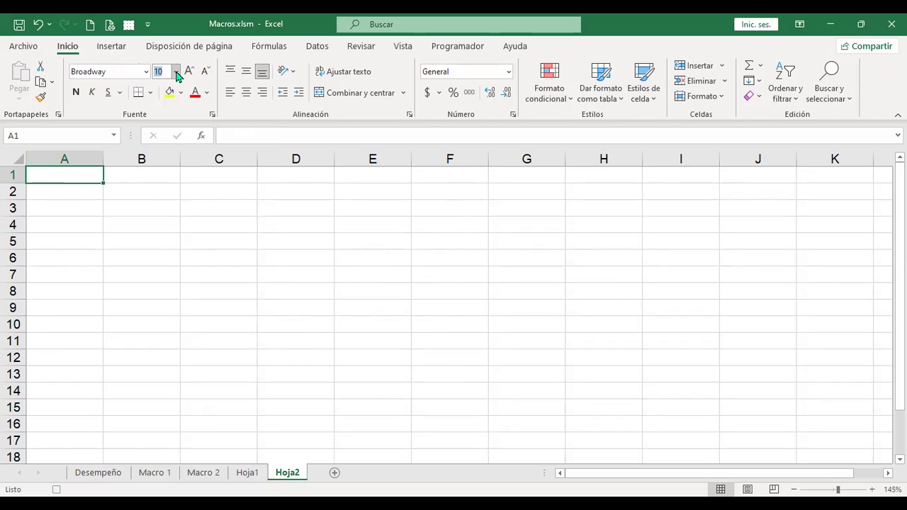
Make A1 14-point, bold and italic, leaving the font colour unchanged
left_click(176, 70)
left_click(167, 165)
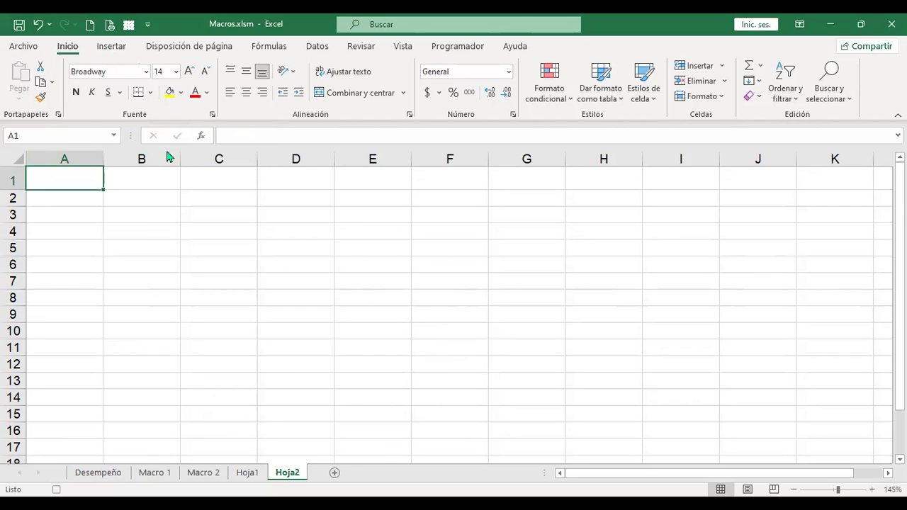
left_click(76, 92)
left_click(91, 92)
left_click(207, 93)
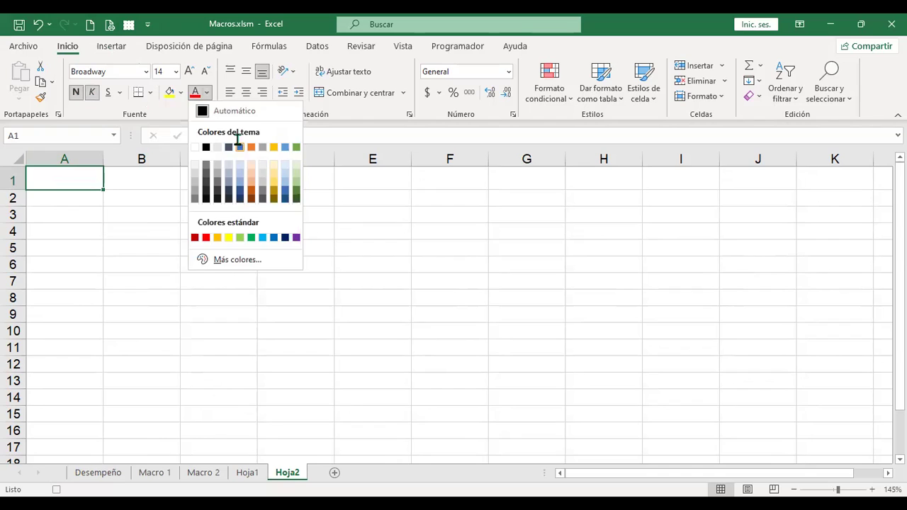
key("Escape")
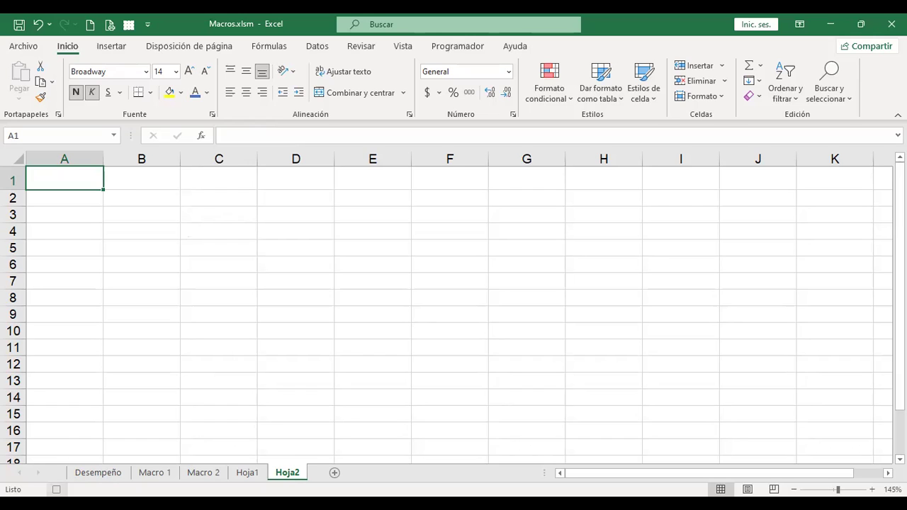
Stop recording and list the workbook's macros under Programador to confirm Formato
left_click(56, 488)
left_click(459, 48)
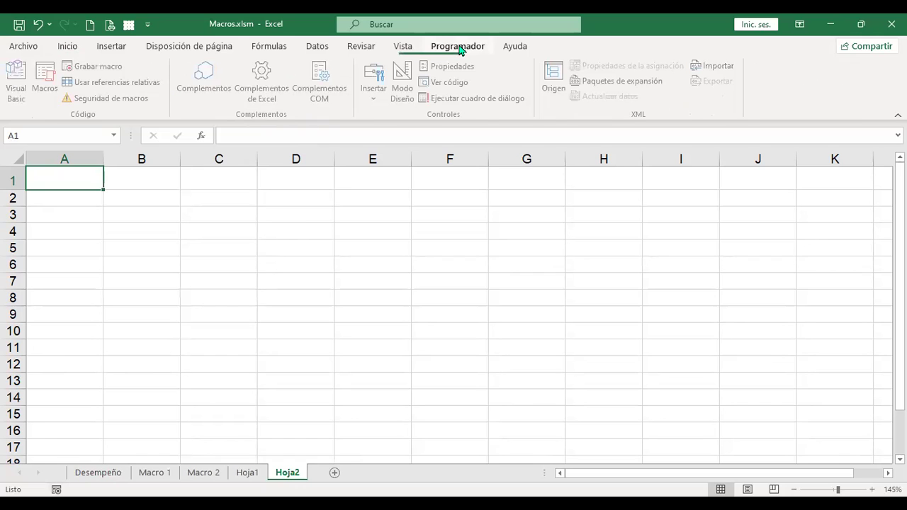
left_click(54, 98)
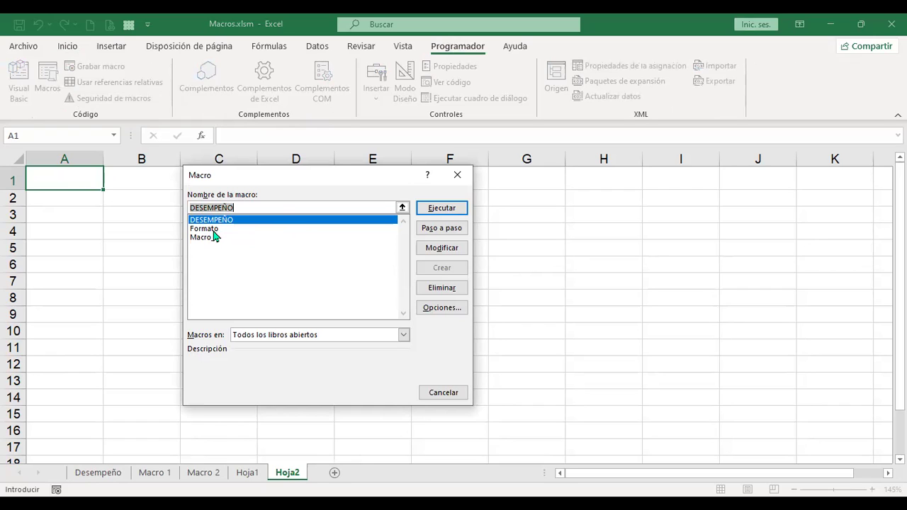
Close the macro list and enter 'Inglés Corporativo' in A1
left_click(458, 177)
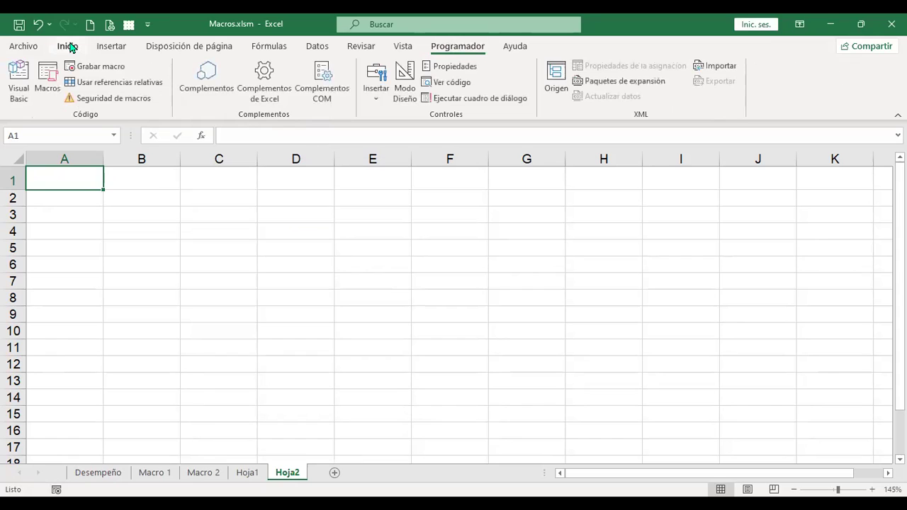
left_click(71, 46)
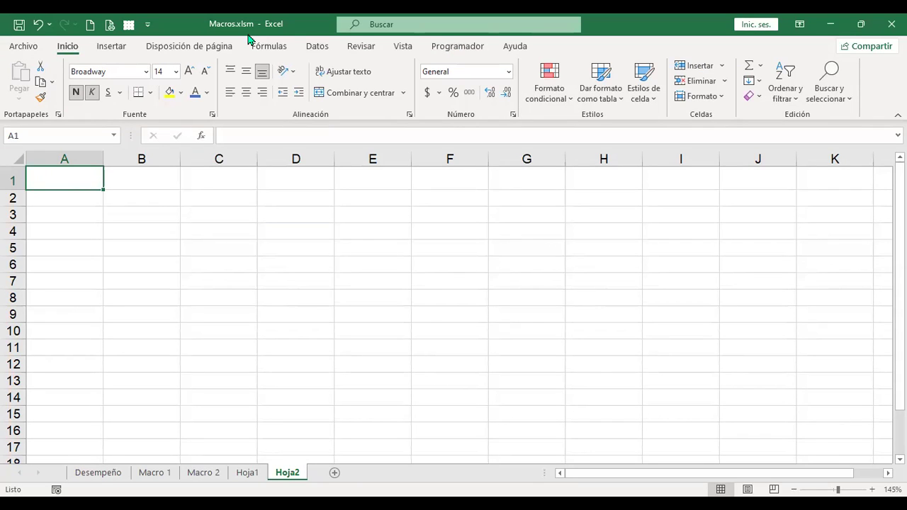
type("Inglés Corporativo")
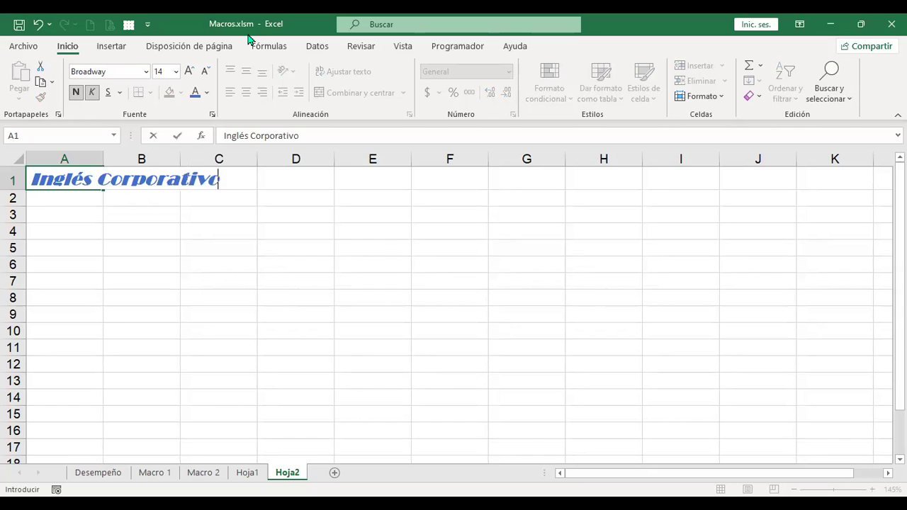
key("Return")
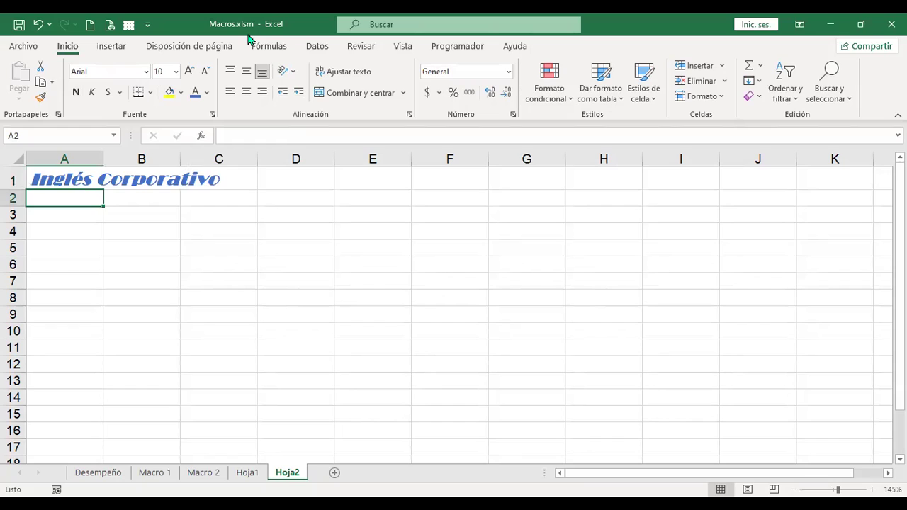
key("Up")
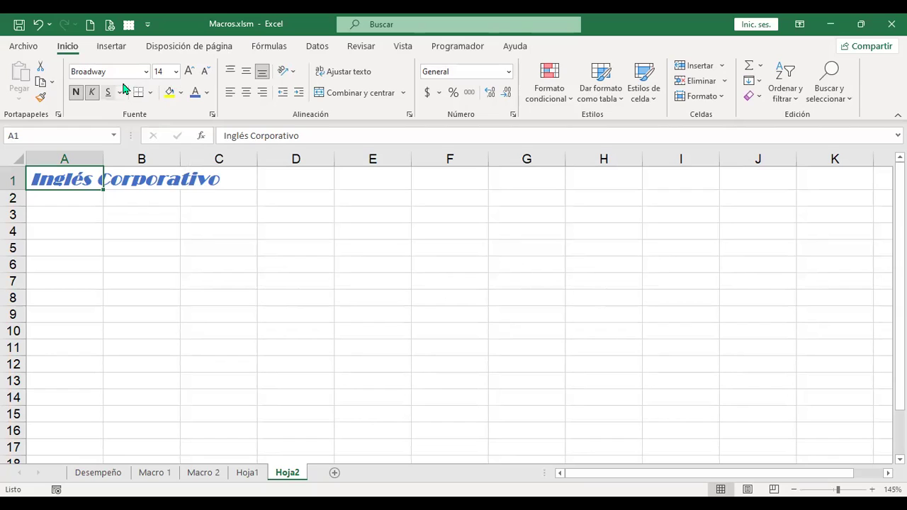
Enter 'Inglés Corporativo', 'Excel Avanzado' and 'Macros' in E1:E3 and select that range
left_click(369, 179)
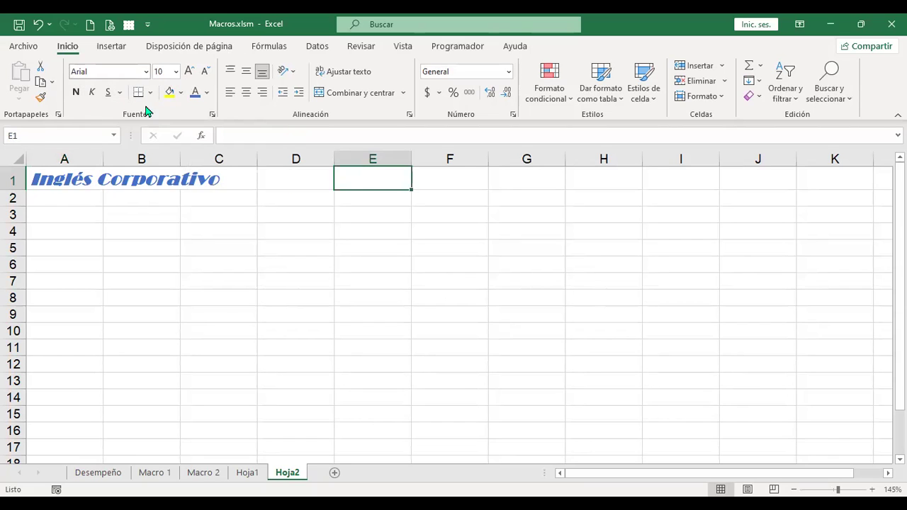
type("I")
type("nglés Corporativo")
key("Return")
type("Excel ")
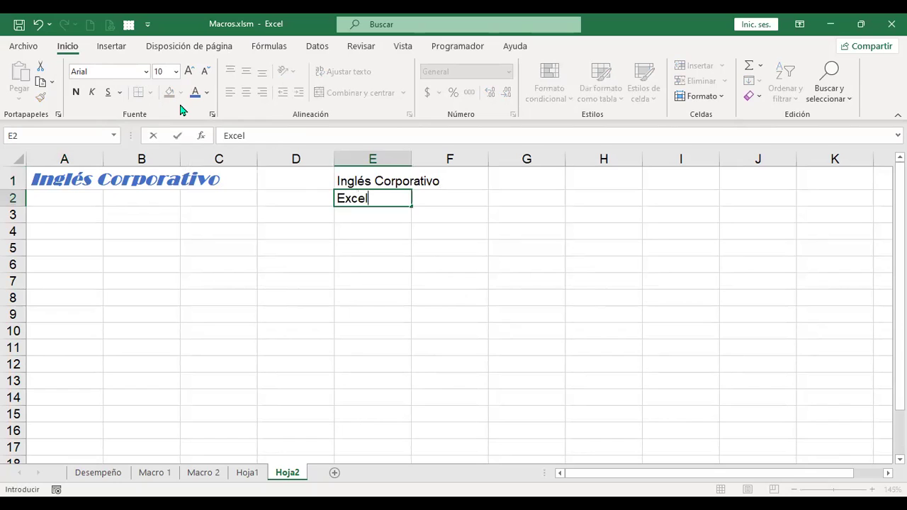
type("Avanzado")
key("Return")
type("Macros")
key("Return")
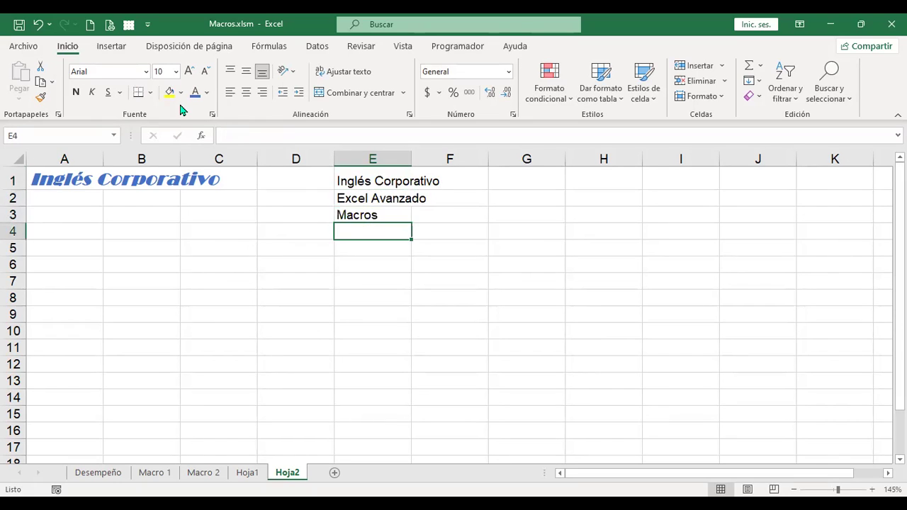
key("Up")
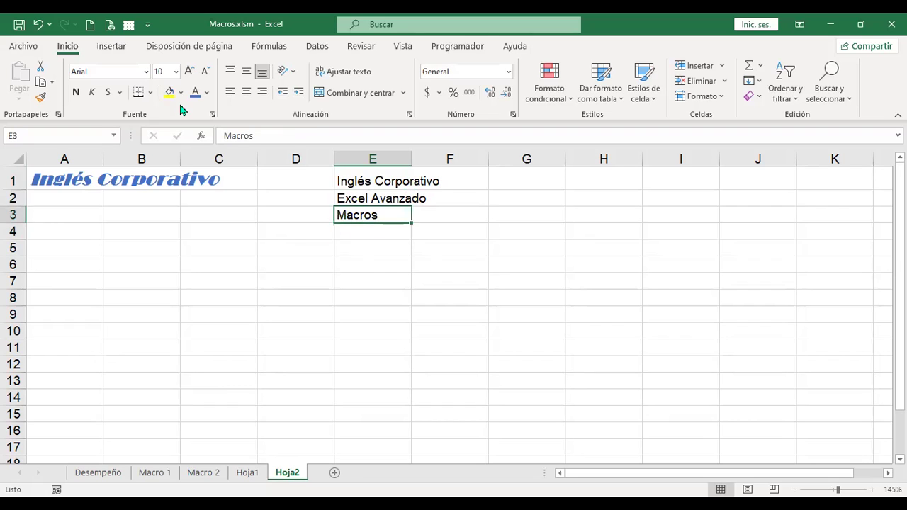
key("Up")
key("Up")
key("shift+Down")
key("shift+Down")
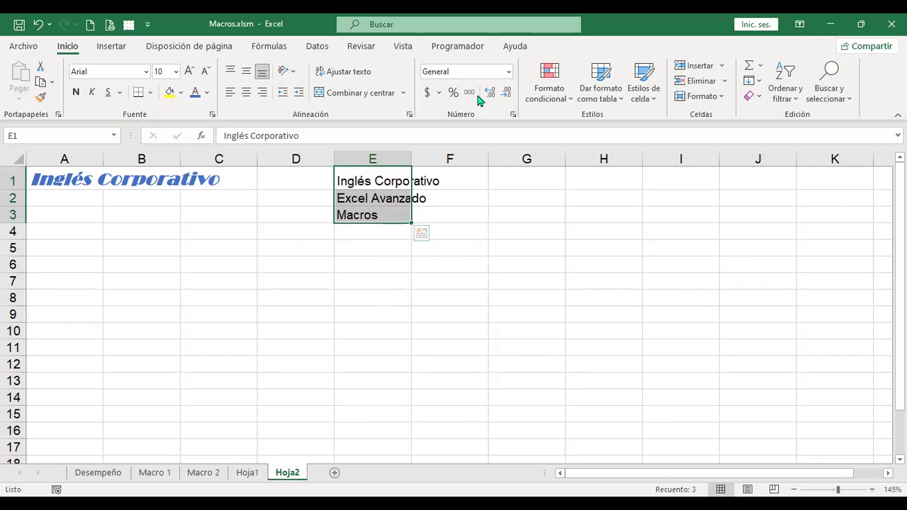
Run the Formato macro on E1:E3 from Programador > Macros
left_click(452, 51)
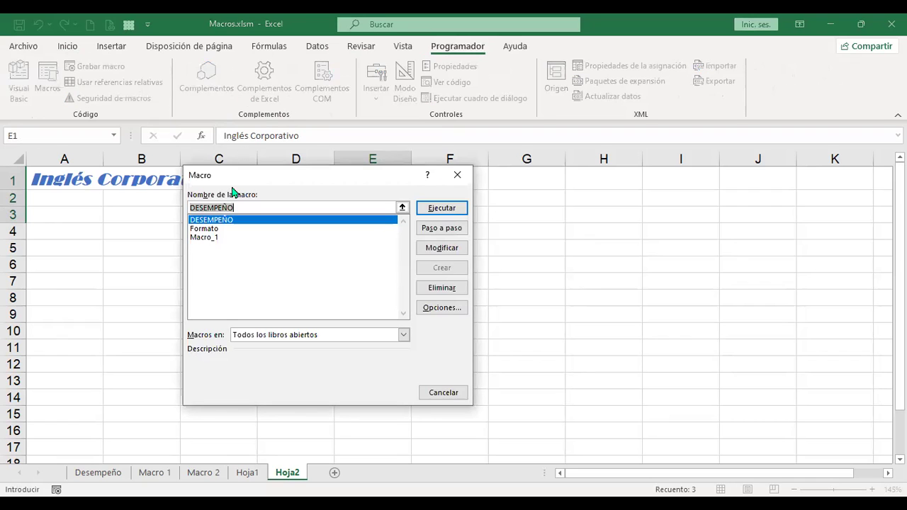
left_click(234, 207)
left_click(214, 229)
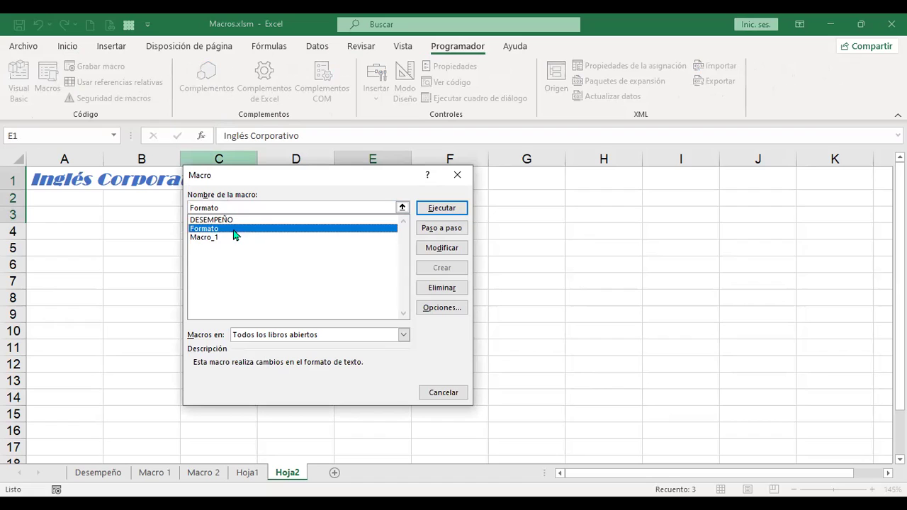
left_click(453, 207)
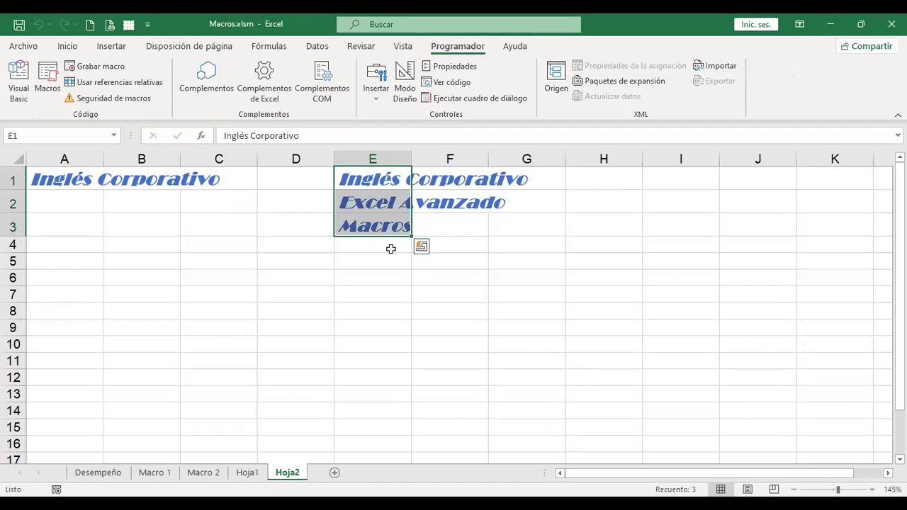
Autofit column E to the styled text and select E1
left_click(380, 247)
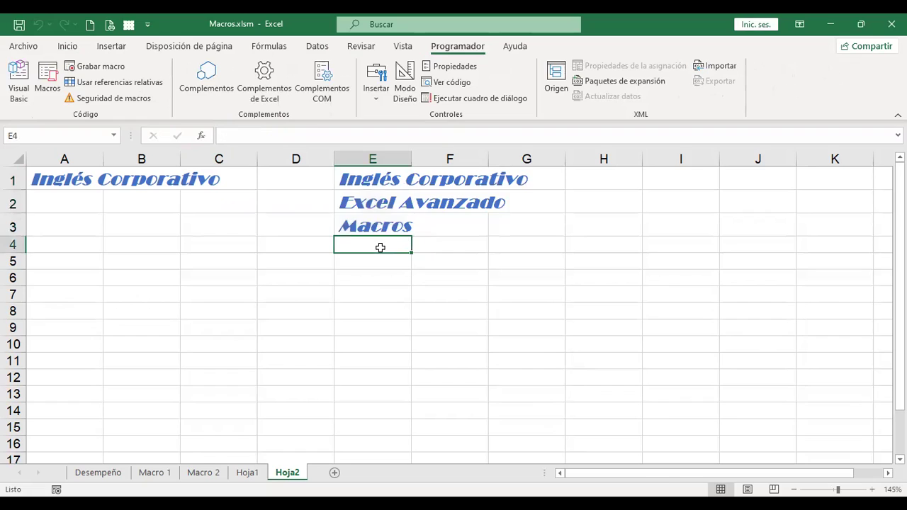
double_click(411, 158)
left_click(421, 182)
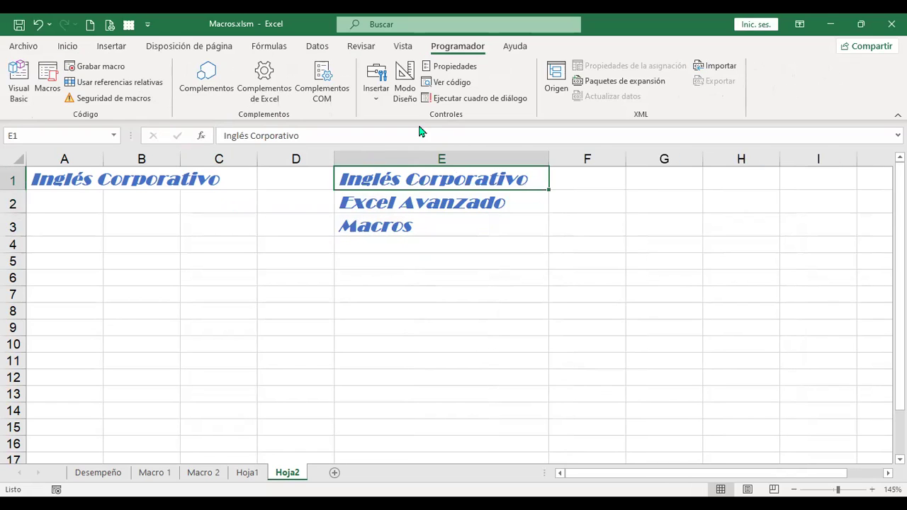
Open the Formato macro's code from the Macros list via Modificar
left_click(48, 80)
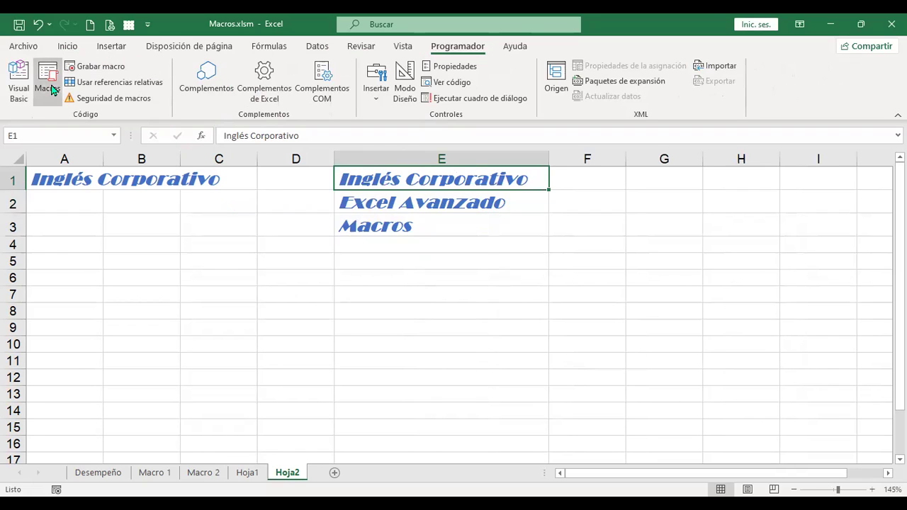
left_click(220, 228)
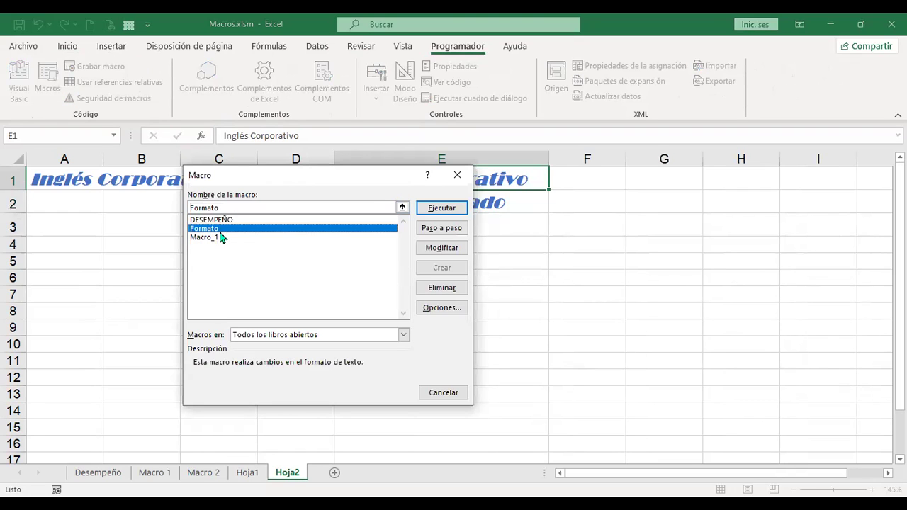
left_click(436, 249)
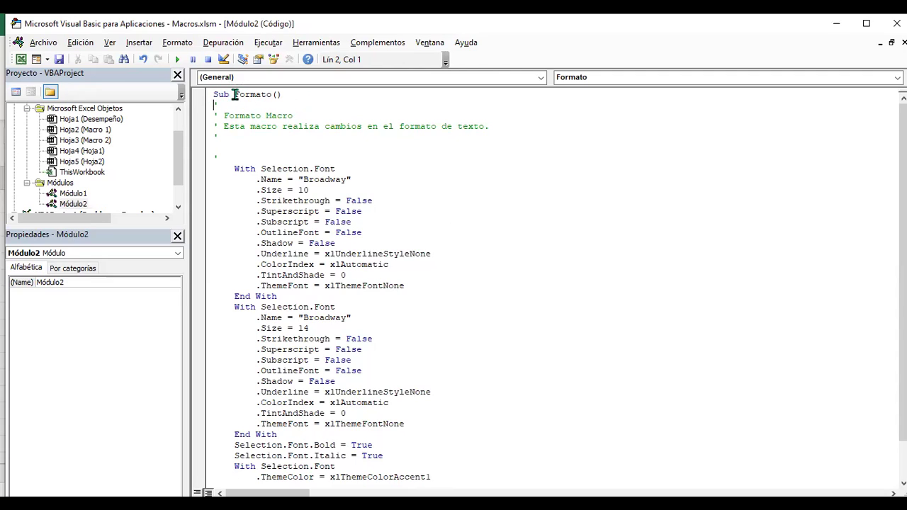
Inspect the code, highlighting Formato's parentheses and the Formato Macro comment line
left_click(256, 94)
left_click_drag(271, 94, 282, 94)
left_click(295, 104)
left_click(295, 115)
left_click_drag(220, 114, 295, 115)
left_click(300, 114)
Review the Strikethrough through OutlineFont settings, then return to Excel and select D3
left_click_drag(346, 200, 425, 236)
left_click(426, 236)
left_click(22, 60)
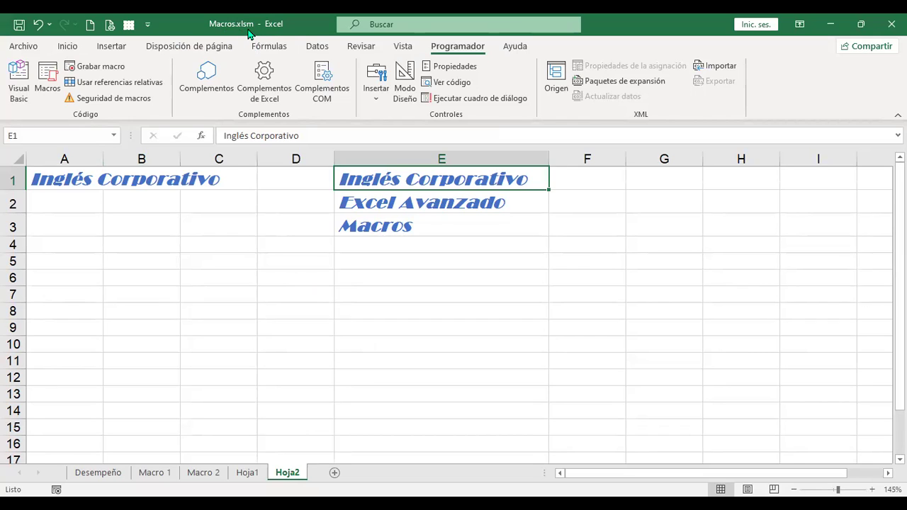
left_click(285, 219)
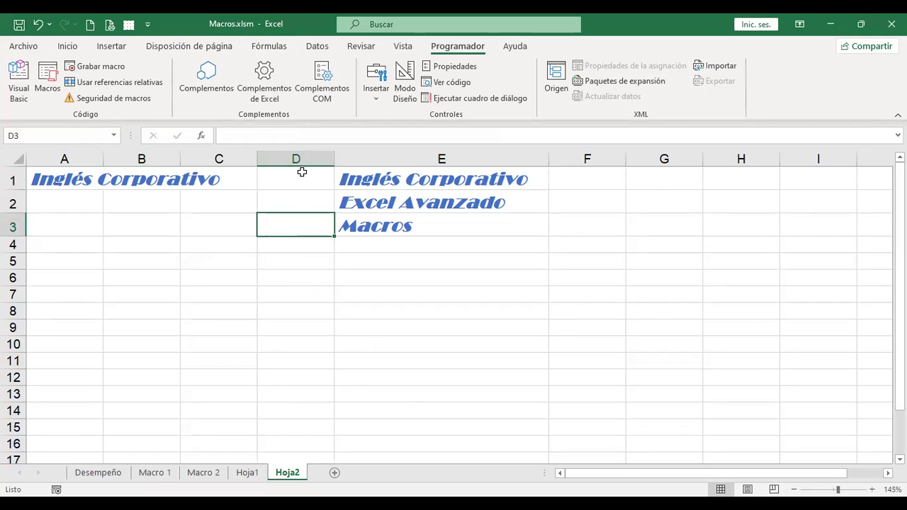
Check Guardar como shows type Libro de Excel habilitado para macros (*.xlsm), then cancel
left_click(25, 45)
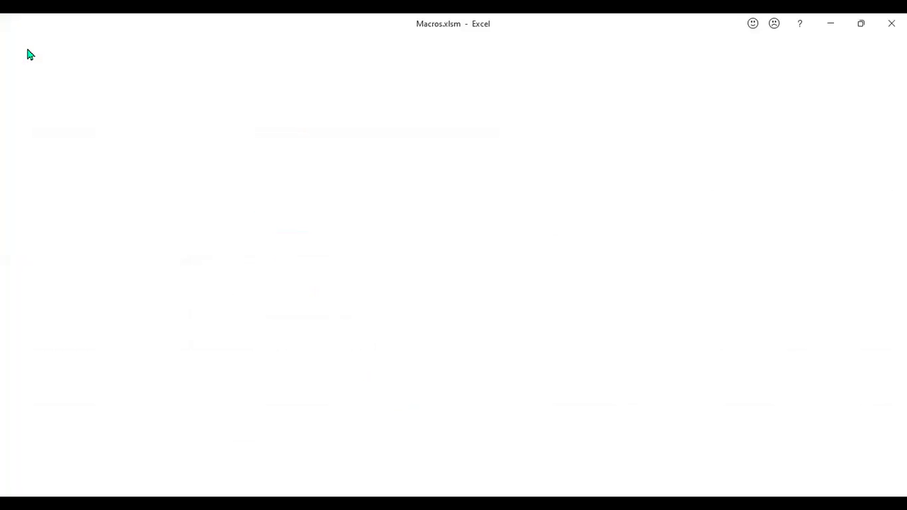
left_click(71, 225)
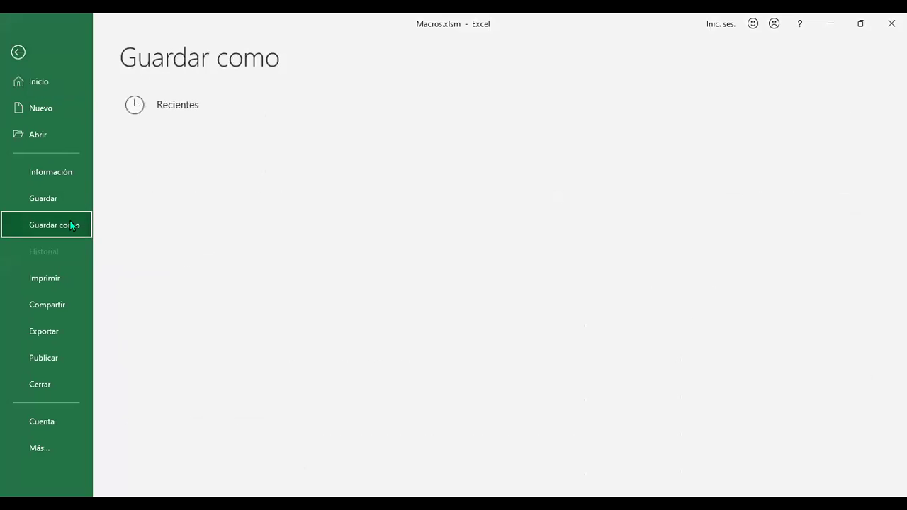
left_click(427, 174)
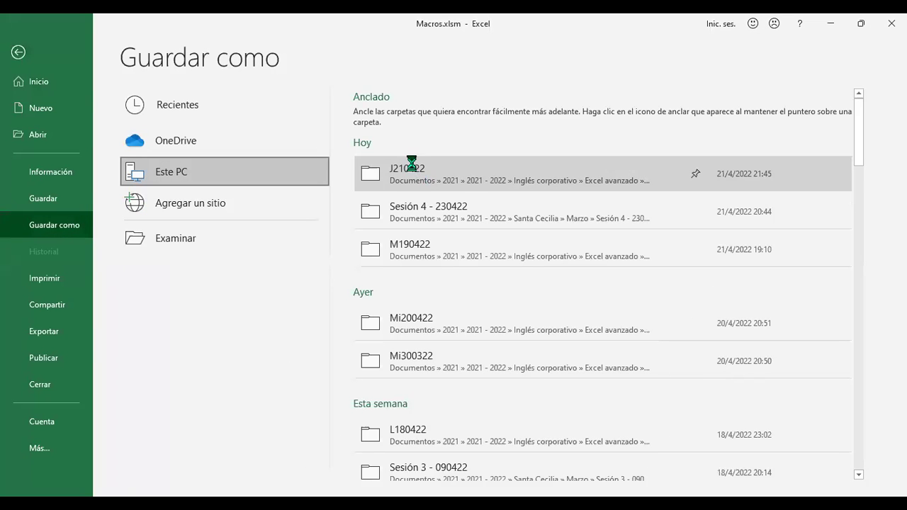
left_click(119, 260)
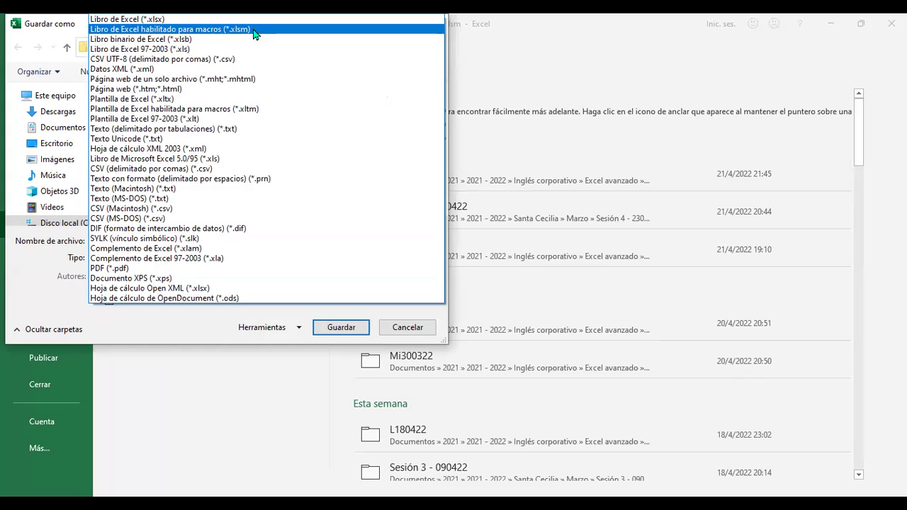
left_click(193, 320)
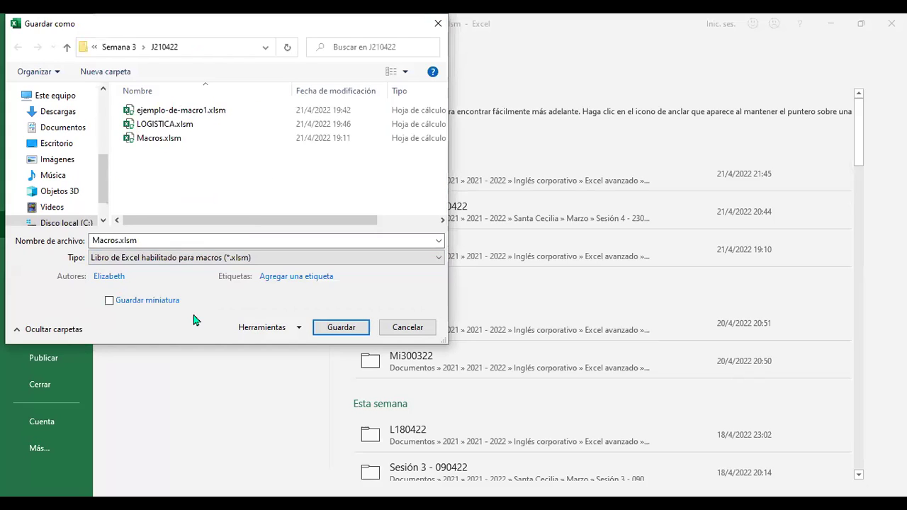
left_click(410, 330)
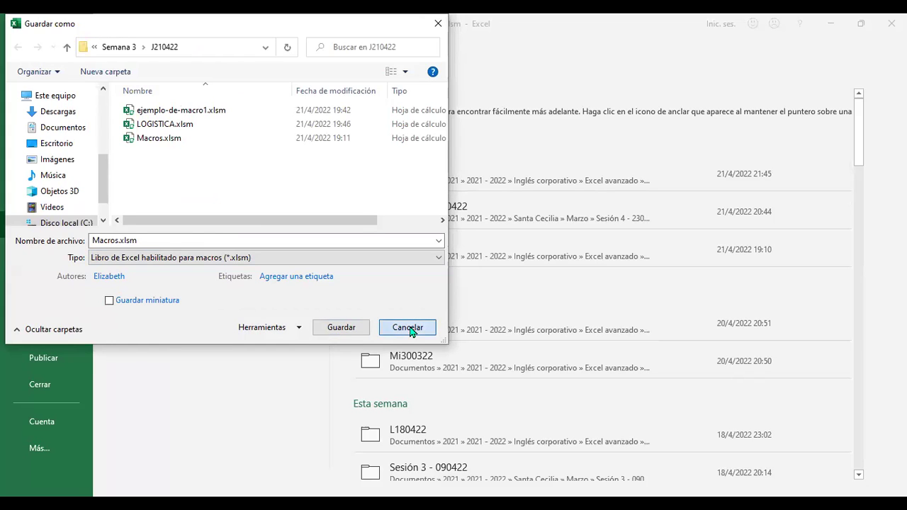
key("Escape")
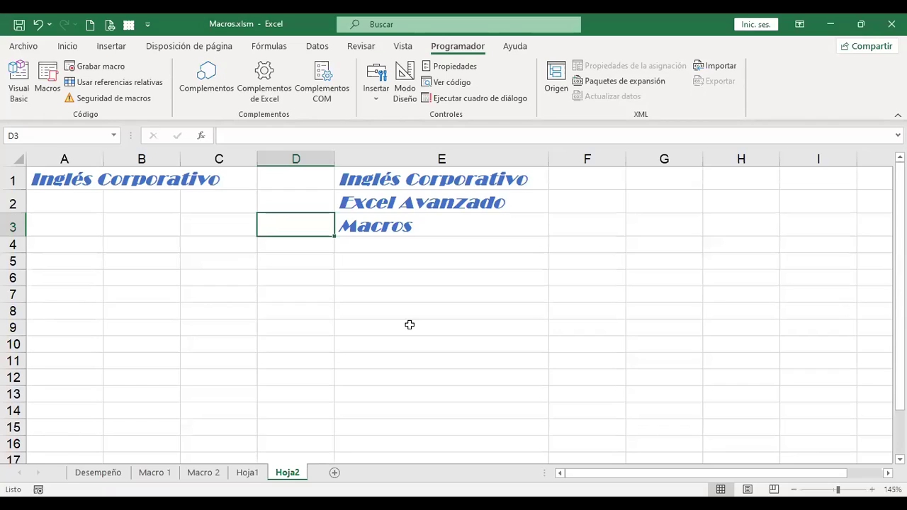
left_click(379, 281)
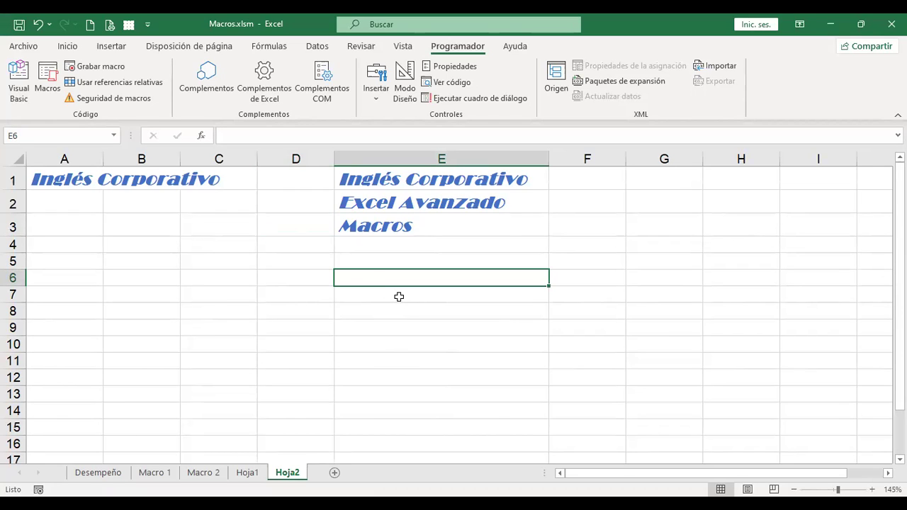
left_click(430, 245)
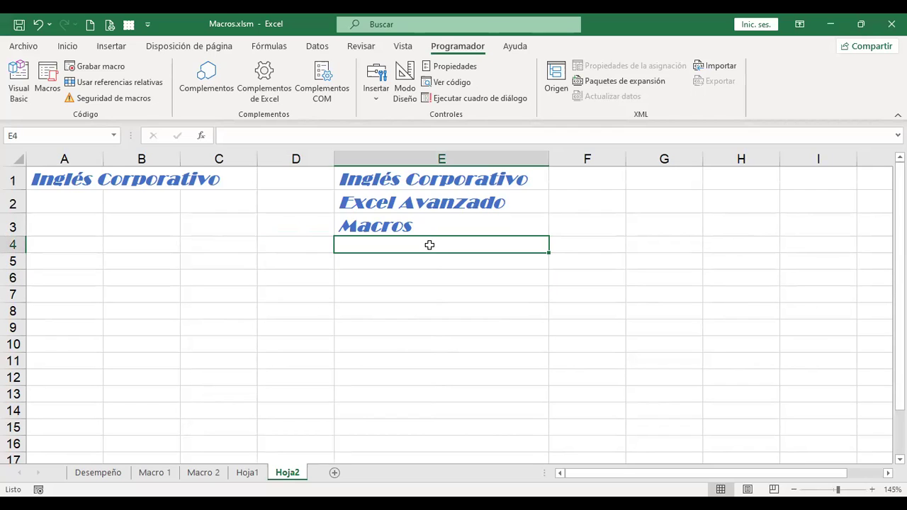